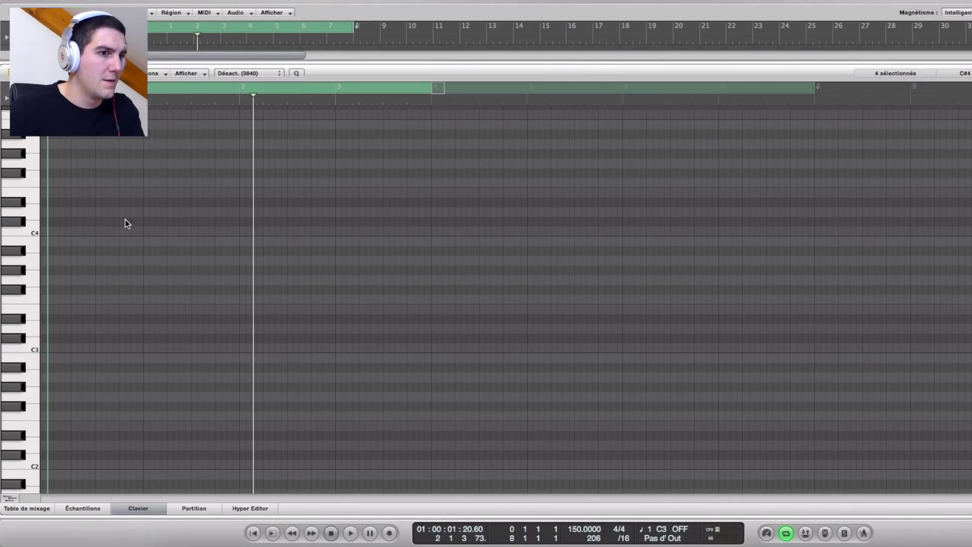
Build the first chord across bar 0 from one-bar notes C3, F3 and G#3, and play it back.
left_click(54, 348)
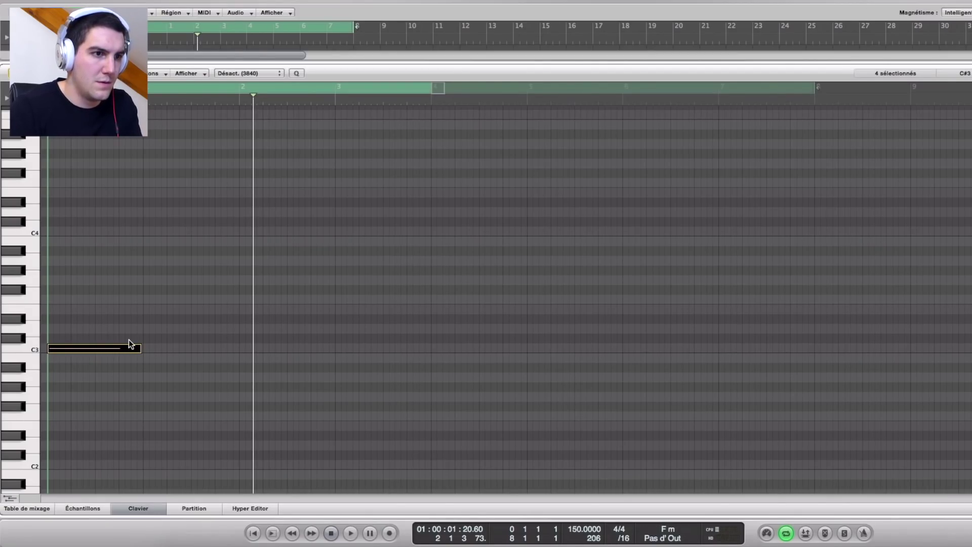
left_click_drag(71, 350, 70, 302)
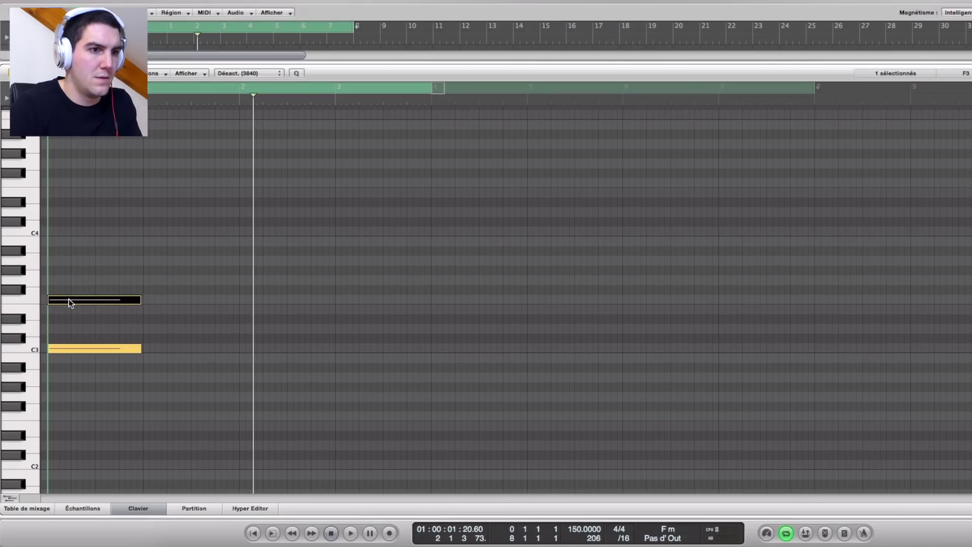
key("shift+w")
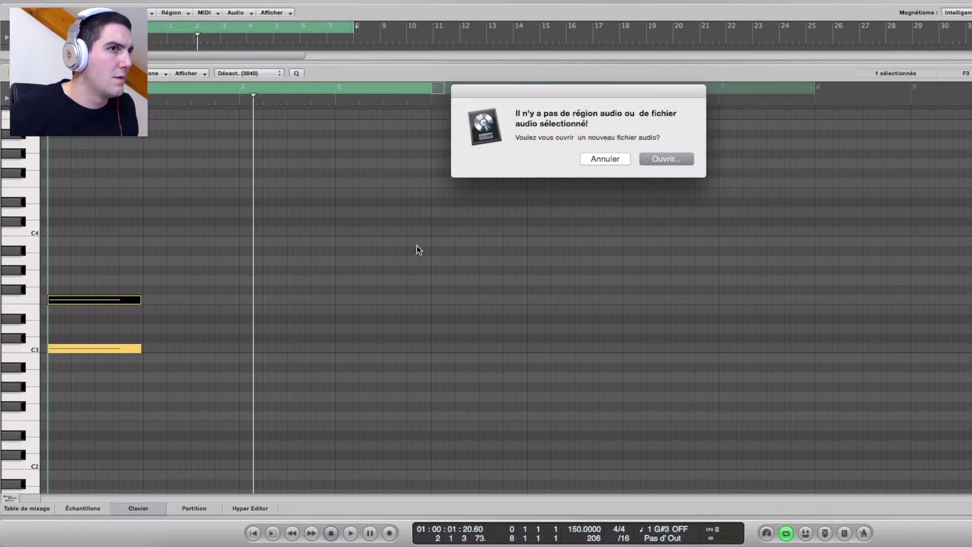
left_click(594, 160)
left_click_drag(63, 299, 70, 270)
left_click(217, 335)
key("space")
key("space")
Create the second chord across bar 1 with one-bar notes D#3, G#3 and C4, and listen to it.
left_click_drag(172, 351, 181, 232)
left_click(182, 253)
left_click_drag(181, 279, 180, 270)
left_click(180, 327)
left_click_drag(180, 326, 181, 316)
left_click(232, 342)
key("space")
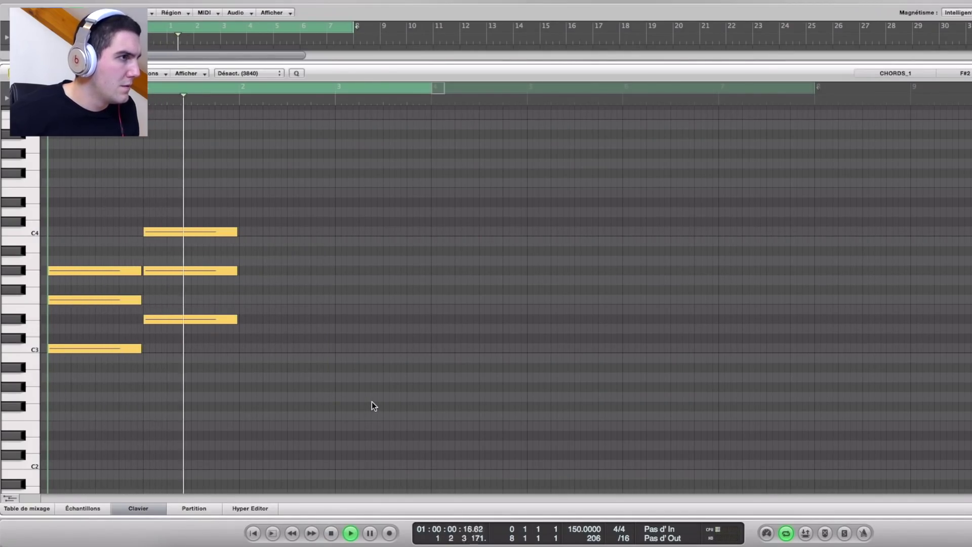
Place a third one-bar chord in bar 2 with notes F#2, B2 and D#3, and audition the progression.
left_click_drag(332, 413, 259, 319)
left_click(320, 303)
key("Return")
key("space")
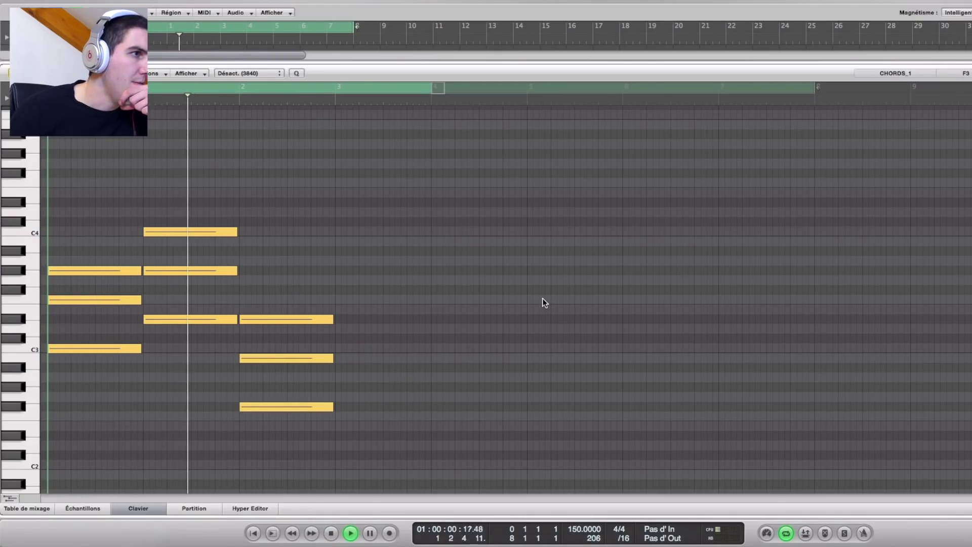
Change the third chord's notes to G#2, C3 and F3, and replay the progression at a higher system volume.
key("space")
left_click_drag(386, 440, 263, 298)
left_click(433, 298)
left_click(253, 340)
left_click_drag(254, 351, 254, 352)
left_click(371, 374)
key("space")
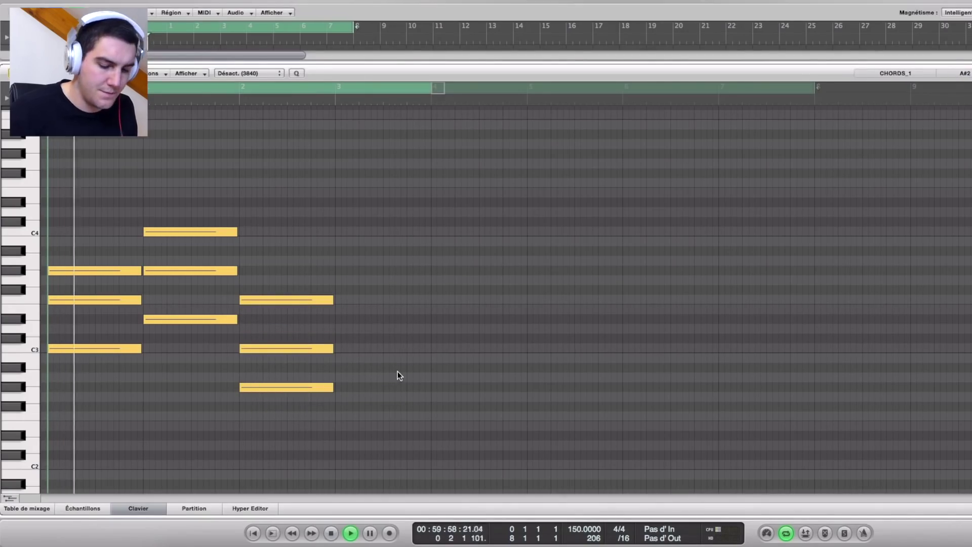
key("XF86AudioRaiseVolume")
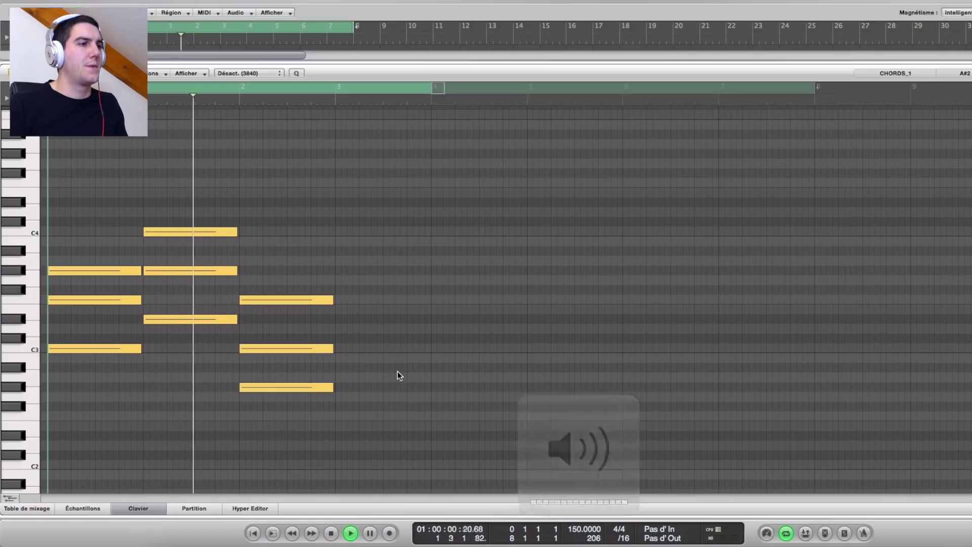
key("space")
Copy the third chord to bar 3, repitch its notes to A#2, D#3 and G3, and listen to the progression.
left_click_drag(421, 461, 270, 260)
left_click_drag(269, 302, 365, 283)
left_click(423, 234)
key("space")
left_click_drag(372, 328, 374, 318)
left_click(477, 338)
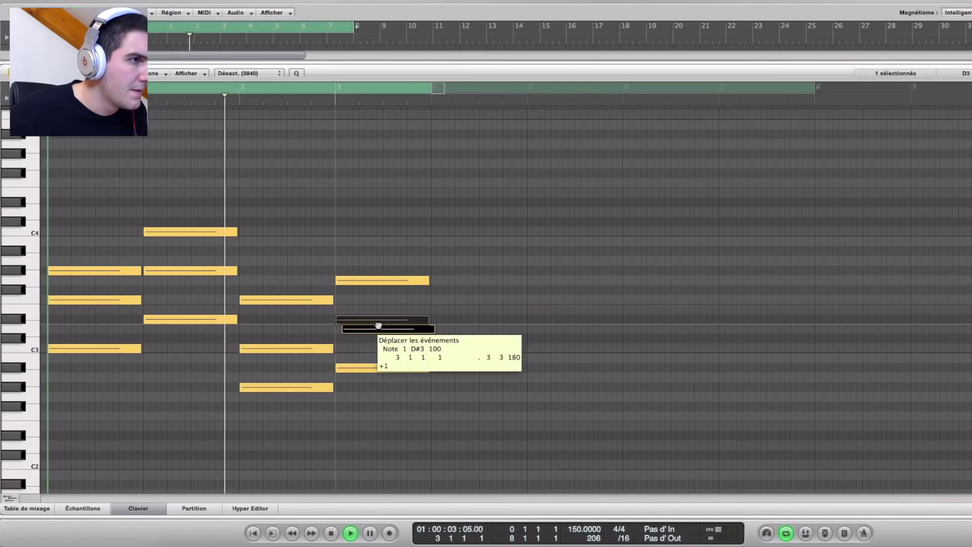
left_click(527, 354)
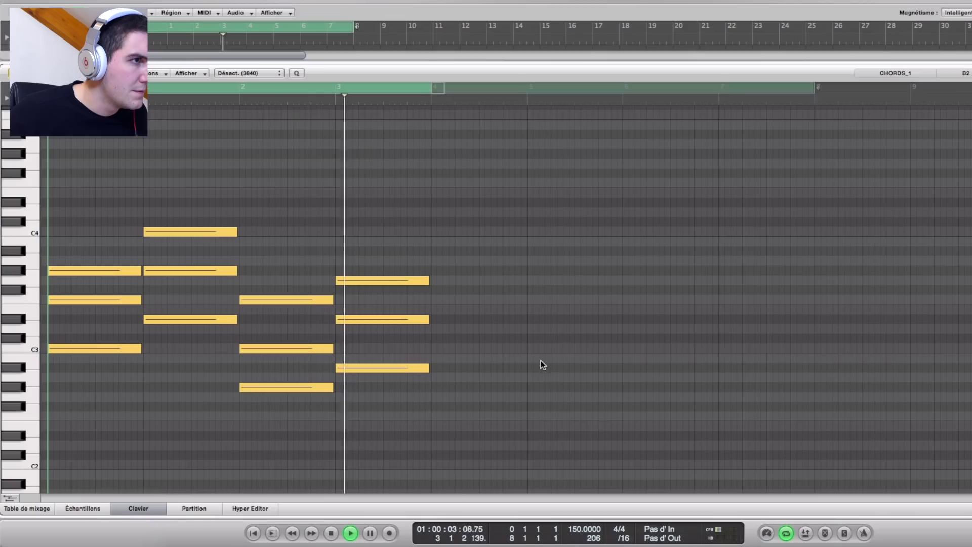
key("space")
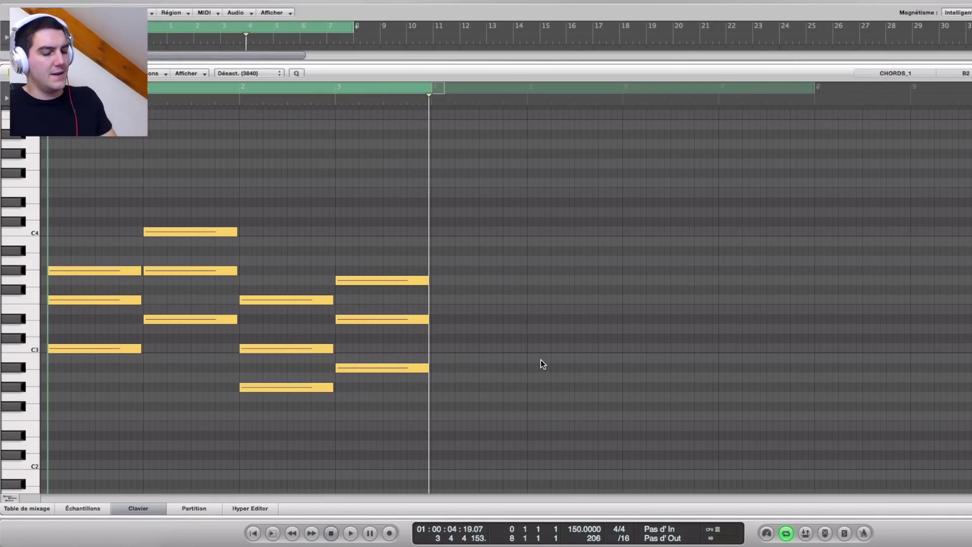
key("XF86AudioLowerVolume")
key("space")
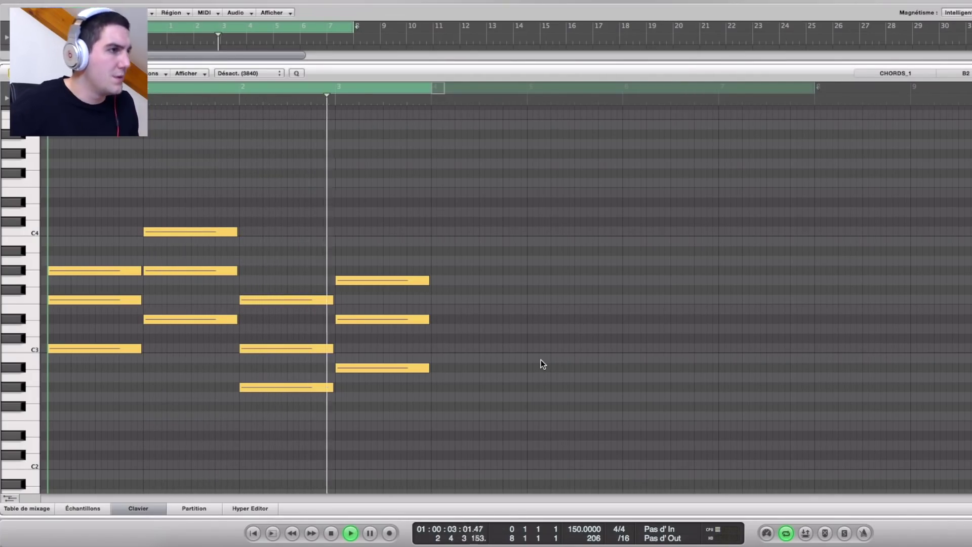
key("space")
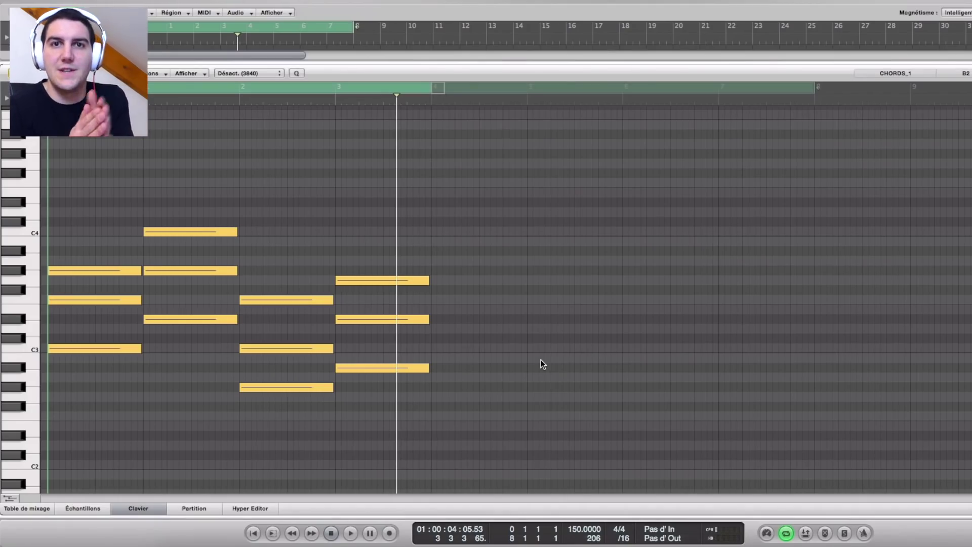
Duplicate the CHORDS_1 region to bar 20 on the same track and reopen the original region's notes for editing.
key("p")
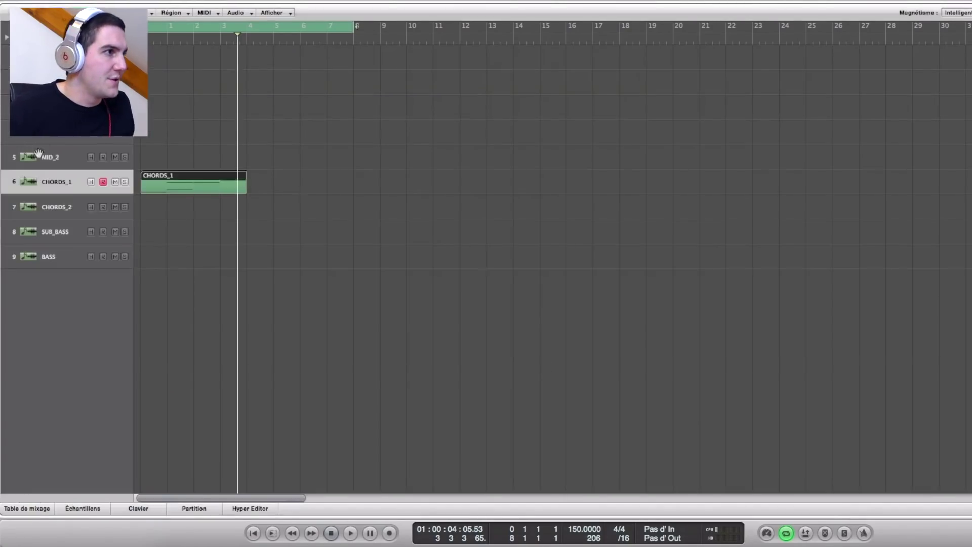
left_click_drag(171, 183, 704, 183)
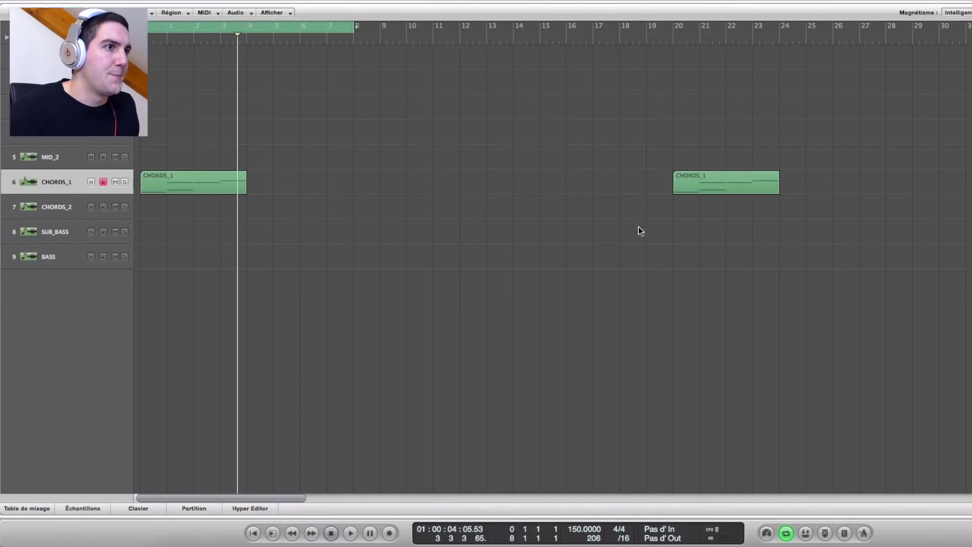
double_click(194, 183)
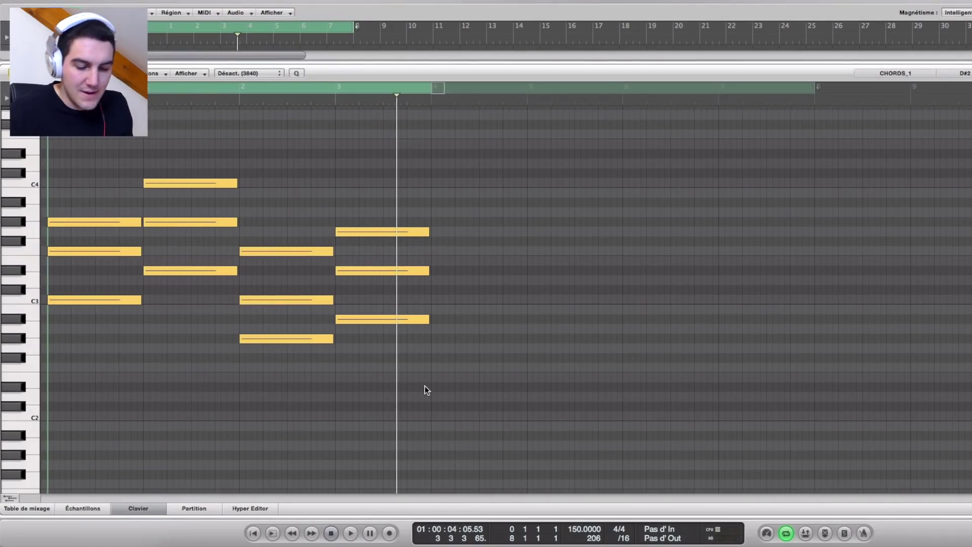
Shorten the three notes of the first chord to about three quarters of a beat and play the result.
left_click_drag(169, 382, 122, 182)
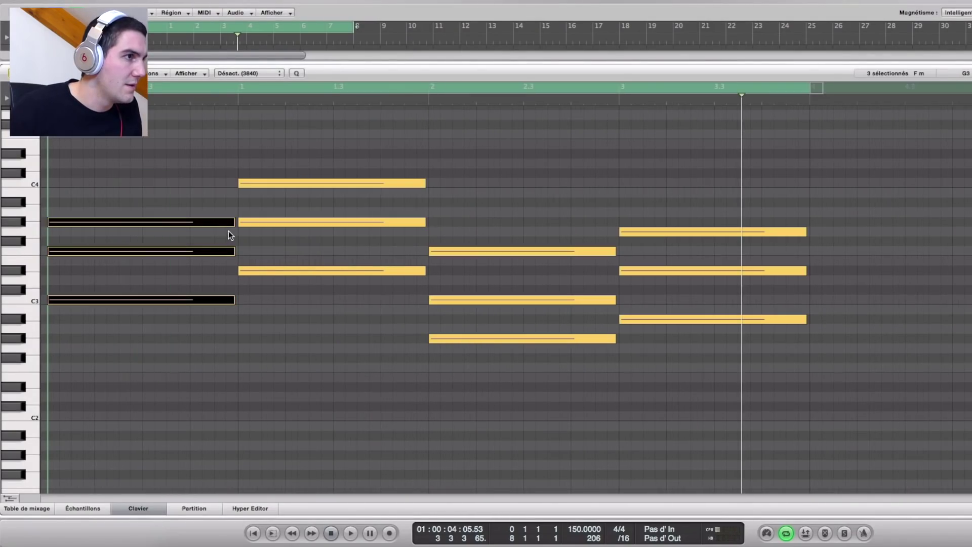
left_click_drag(230, 223, 80, 225)
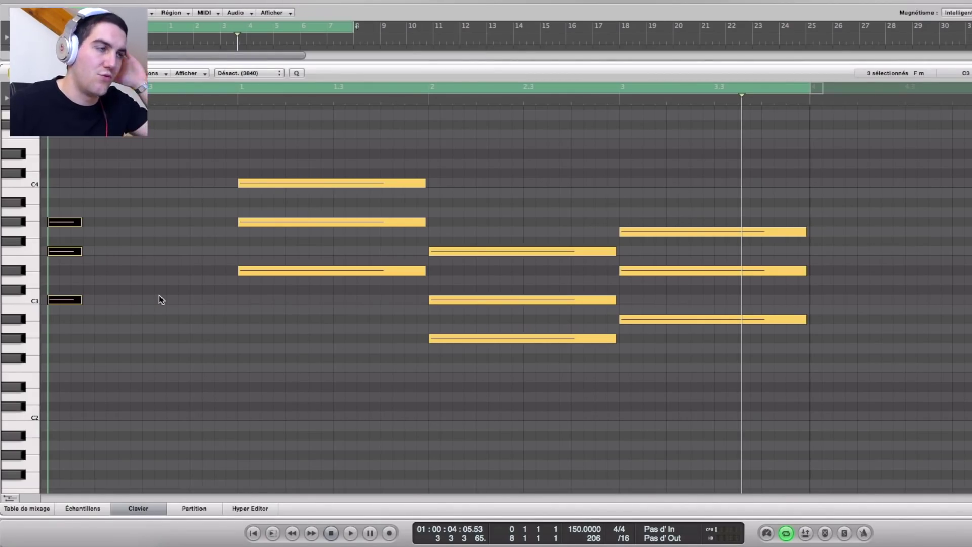
key("space")
key("space")
left_click(130, 360)
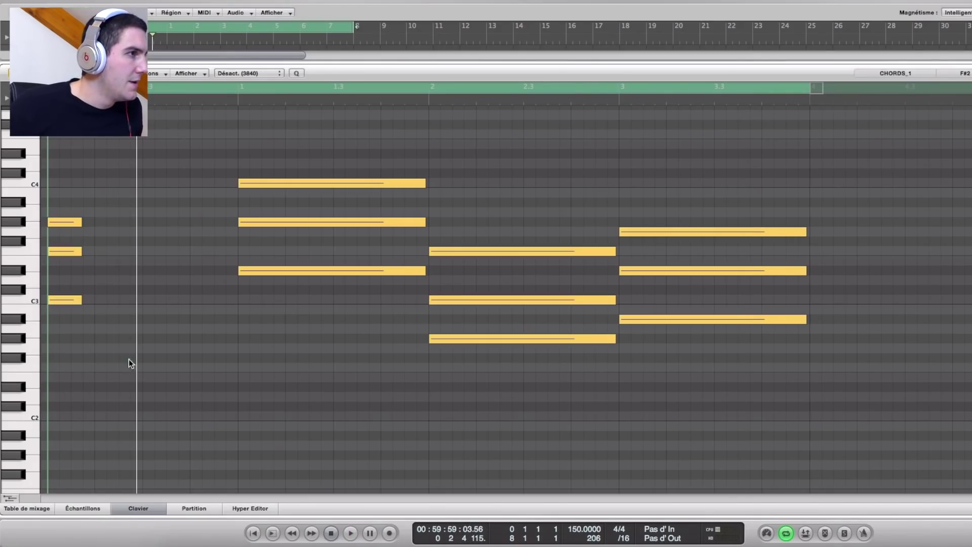
Copy the shortened first chord to beat 2 of bar 0 and audition the rhythm.
left_click_drag(119, 342, 119, 226)
left_click(129, 199)
key("space")
scroll(177, 273, "up", 2)
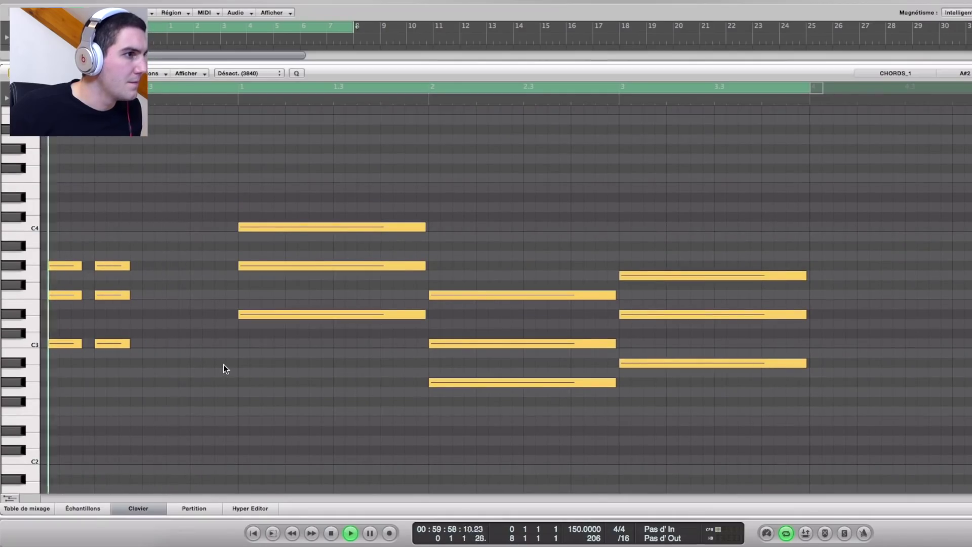
key("space")
key("space")
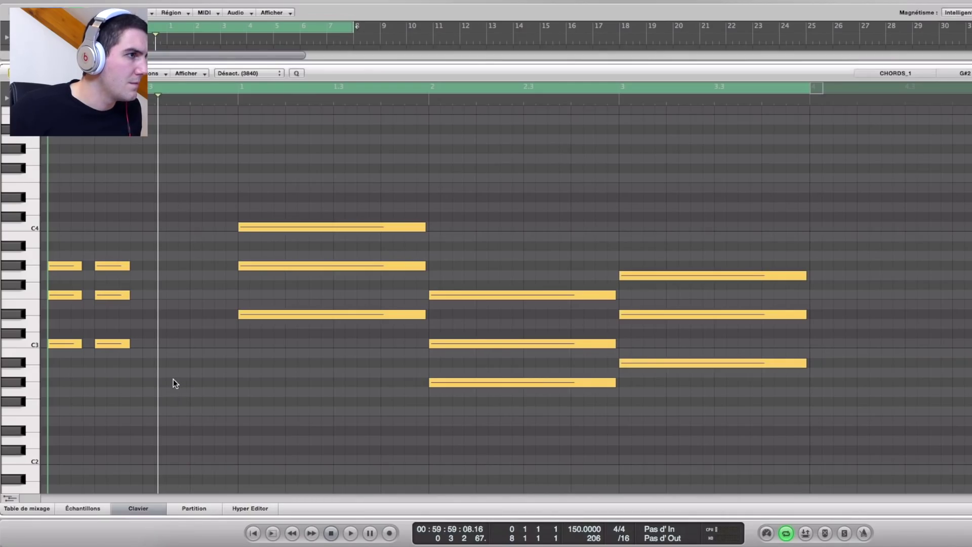
Trim the beat 2 chord hit to half a beat and add three half-beat hits filling the end of bar 0.
left_click_drag(167, 375, 118, 270)
left_click(232, 390)
key("space")
key("space")
left_click_drag(191, 390, 226, 269)
left_click(292, 354)
key("space")
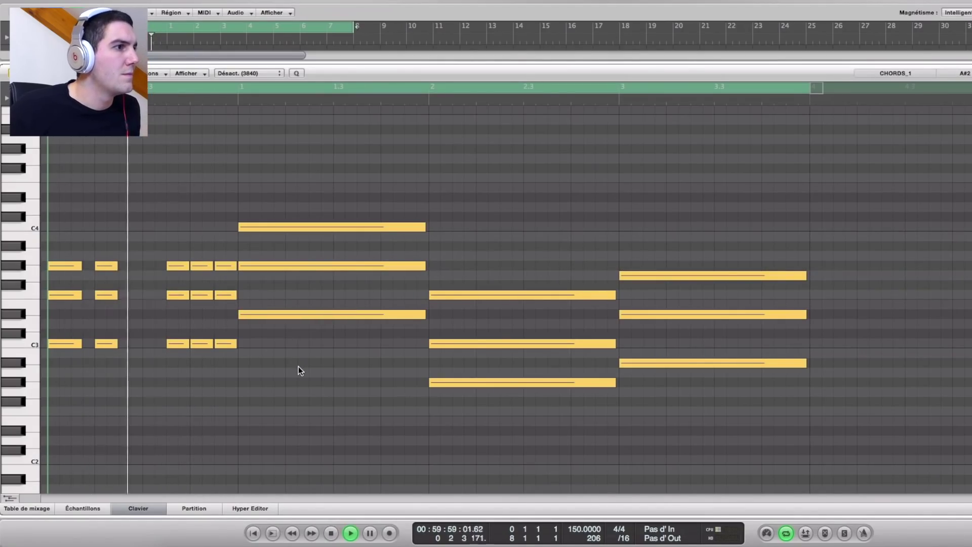
Replace the last two chord hits of bar 0 with a single one-beat hit on beat 4, and play it back.
key("space")
left_click_drag(212, 385, 197, 263)
key("Delete")
left_click_drag(233, 373, 237, 265)
left_click(287, 336)
key("space")
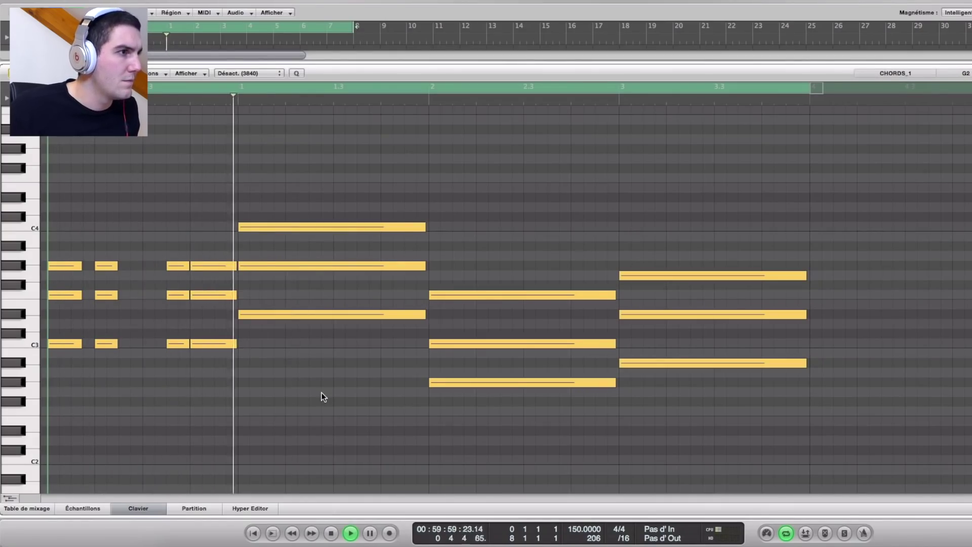
key("space")
Cut the second chord into a short hit at the start of bar 1 and a half-beat hit on beat 2.
scroll(294, 390, "up", 1)
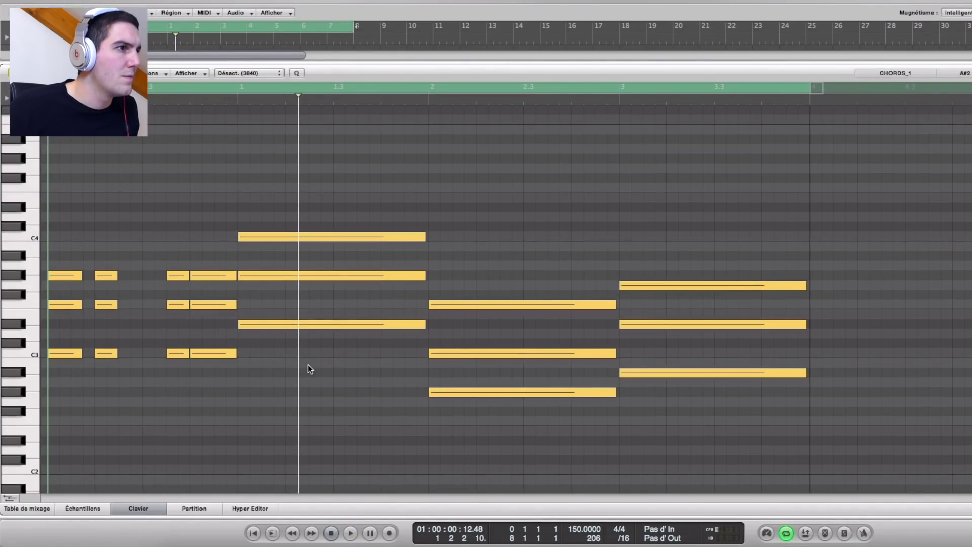
left_click_drag(348, 385, 299, 238)
left_click(111, 331)
left_click(104, 276)
left_click_drag(254, 276, 298, 275)
left_click_drag(254, 324, 298, 324)
left_click(339, 341)
key("space")
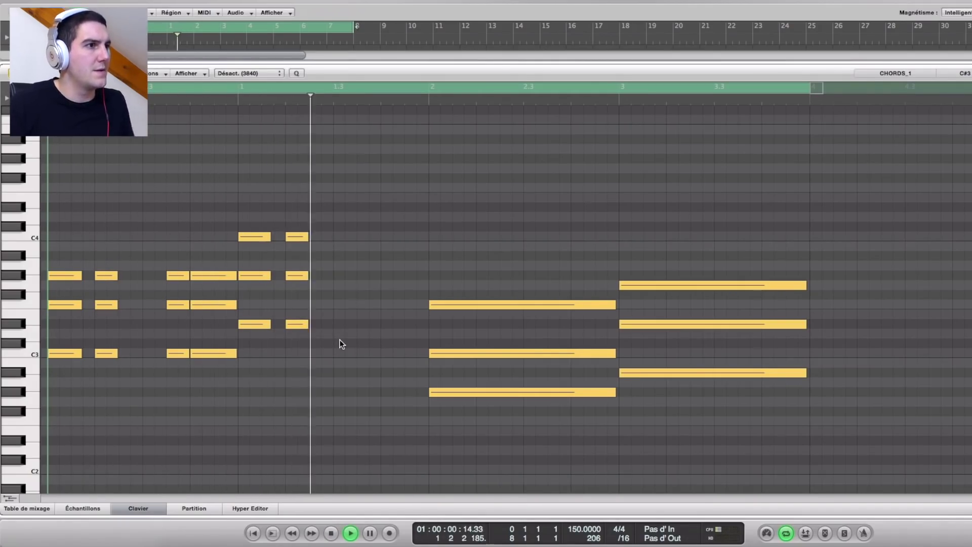
Complete bar 1 with two more half-beat hits of the second chord and a one-beat hit on beat 4, and play it.
left_click_drag(199, 327, 198, 328)
left_click_drag(199, 284, 173, 273)
left_click_drag(182, 278, 371, 281)
left_click_drag(370, 279, 371, 323)
left_click(399, 383)
left_click_drag(363, 239, 330, 241)
left_click_drag(330, 276, 330, 326)
left_click(339, 356)
key("space")
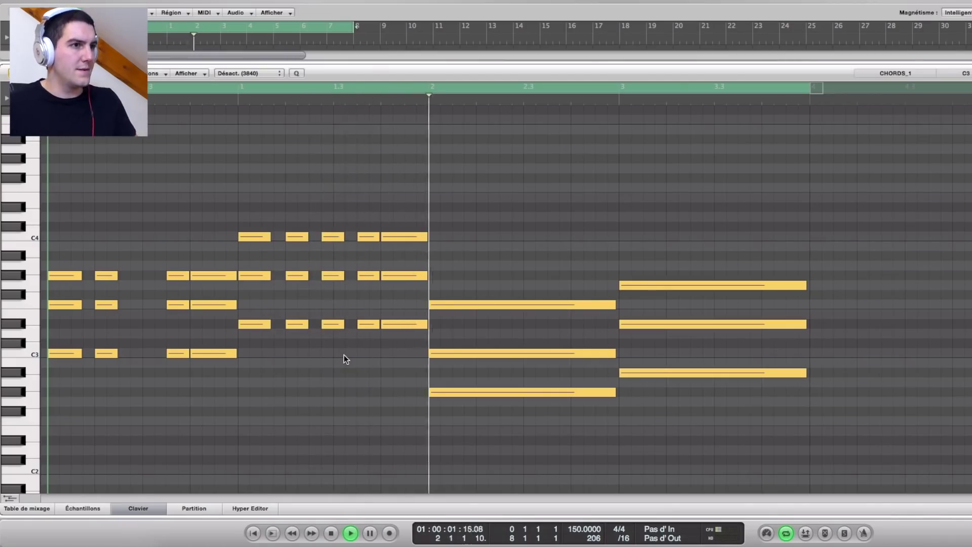
key("space")
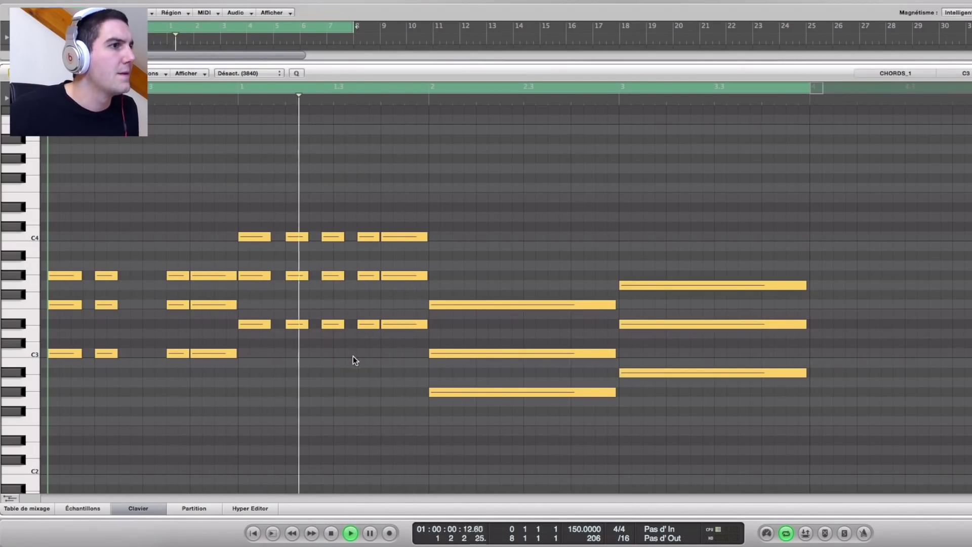
key("space")
Split the third chord in bar 2 into three short hits and a longer hit on beat 4, and play the sequence.
left_click_drag(529, 459, 491, 291)
mouse_move(614, 306)
left_mouse_down()
mouse_move(455, 314)
mouse_move(612, 308)
left_mouse_up()
key("space")
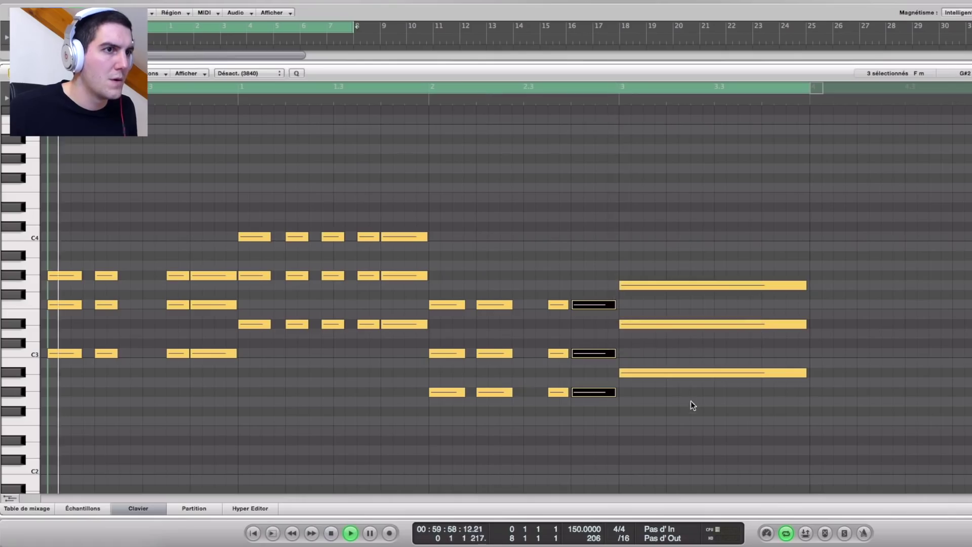
left_click(694, 406)
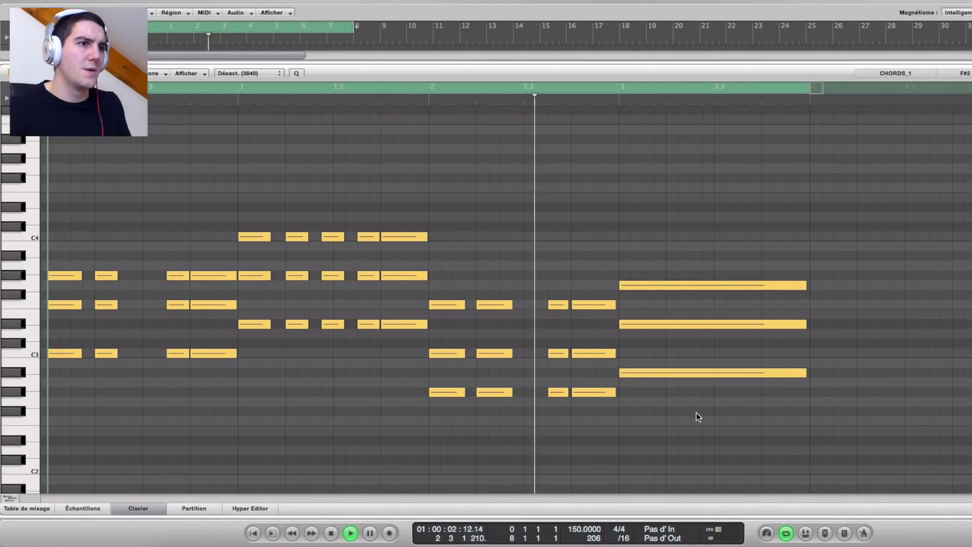
Shorten the fourth chord in bar 3 and duplicate it into three further half-beat hits.
left_click_drag(738, 427, 693, 239)
key("space")
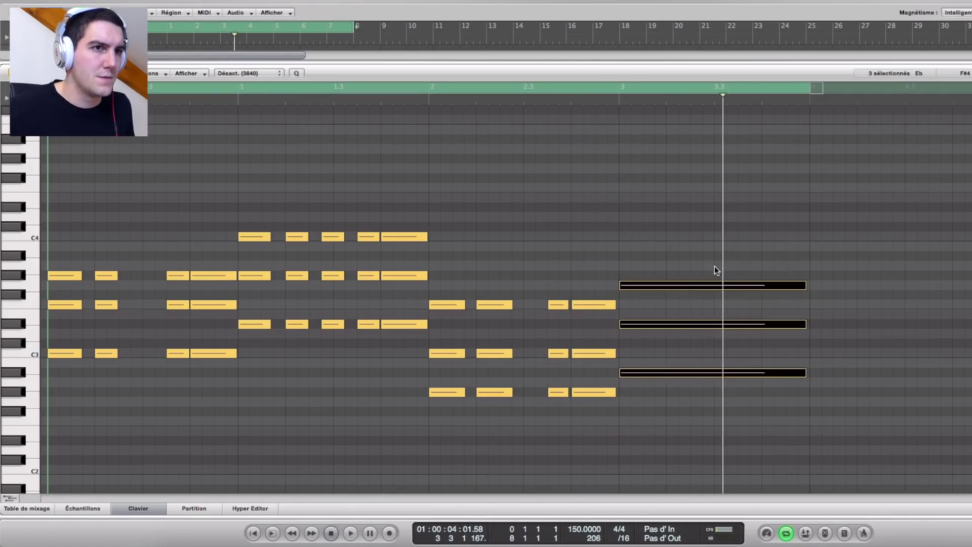
left_click_drag(804, 286, 650, 290)
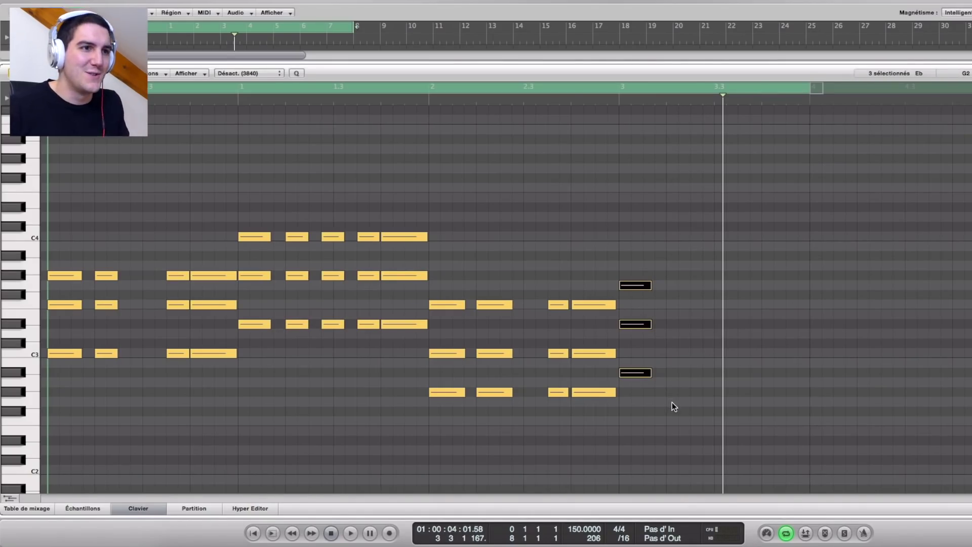
left_click_drag(637, 285, 723, 288)
left_click_drag(723, 289, 755, 288)
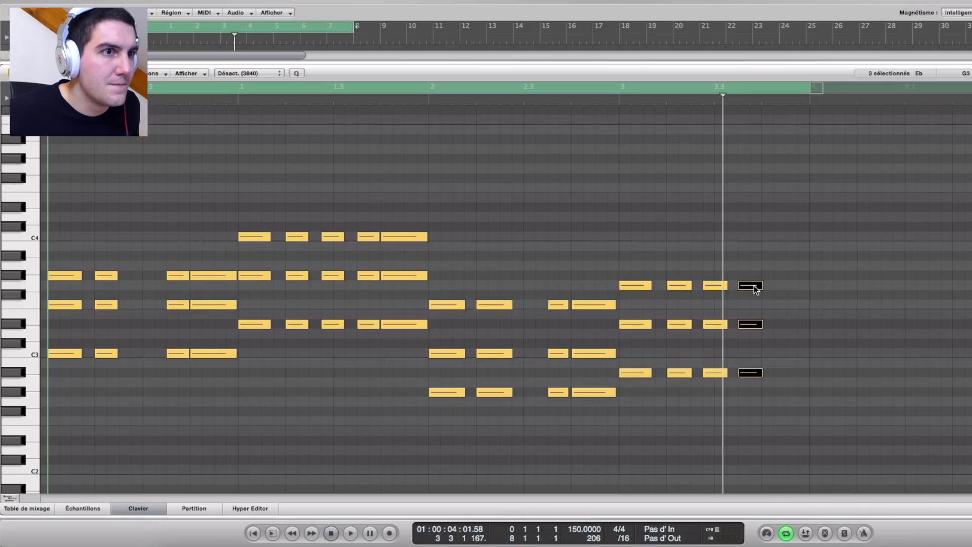
Slightly trim the three repeated hits of the fourth chord and add a longer final hit on beat 4 of bar 3.
key("ctrl+Right")
key("ctrl+Right")
left_click_drag(971, 400, 922, 290)
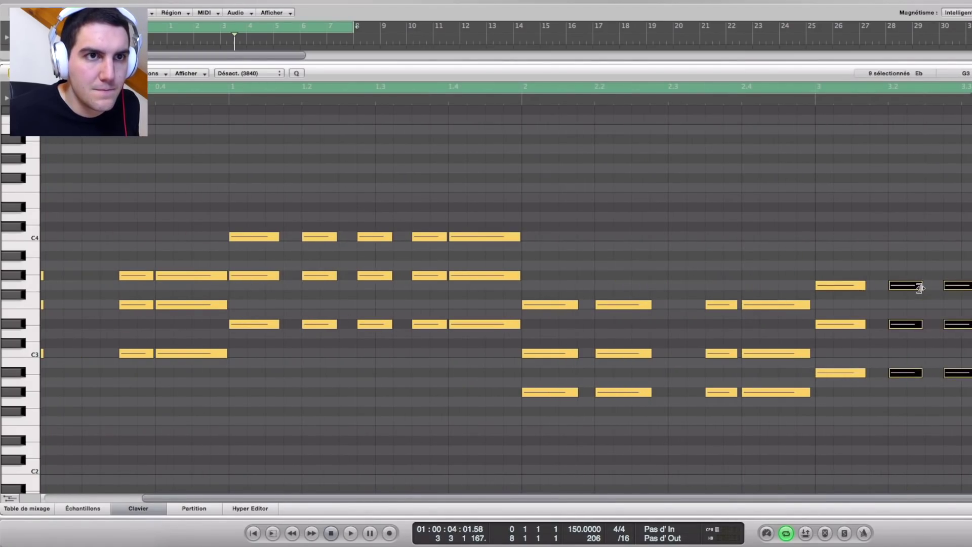
key("ctrl+Left")
left_click_drag(961, 440, 947, 285)
left_click_drag(971, 257, 971, 306)
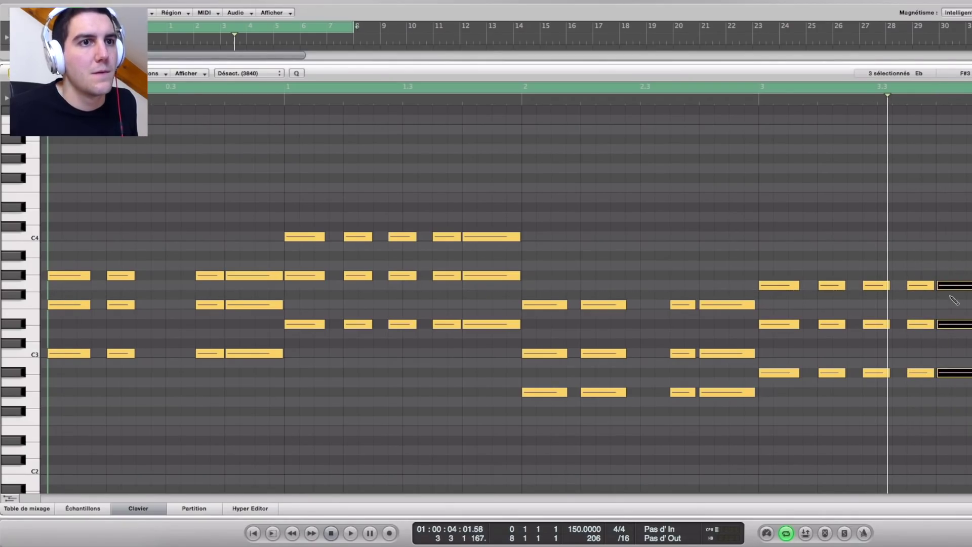
key("ctrl+Up")
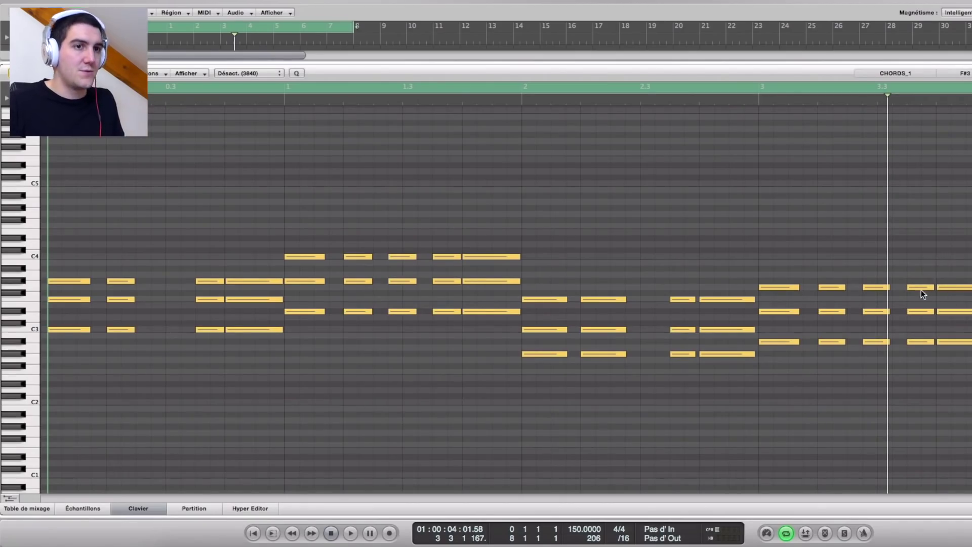
key("ctrl+Down")
key("Page_Down")
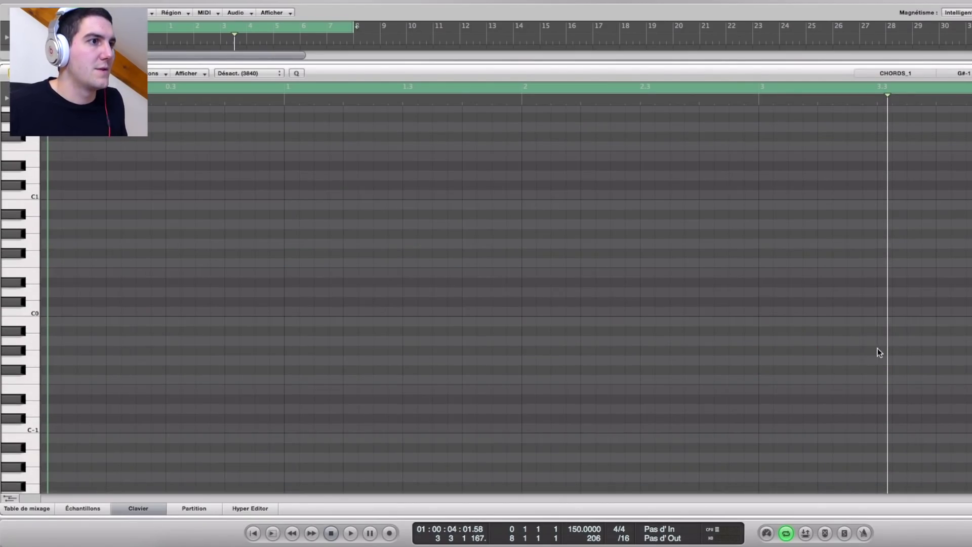
Split the long final hit of the fourth chord in bar 3 into two short hits.
key("ctrl+Left")
scroll(767, 329, "down", 3)
scroll(583, 253, "up", 15)
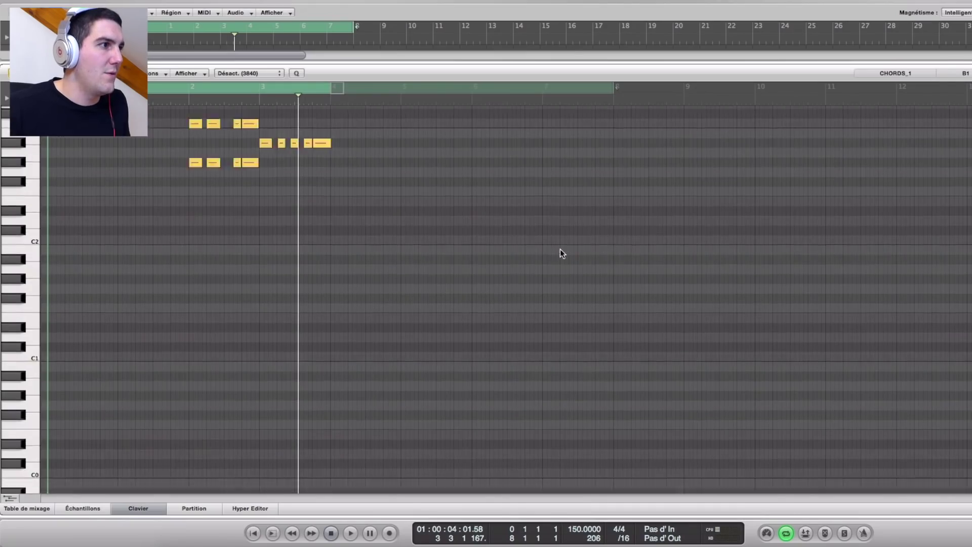
scroll(557, 258, "down", 6)
key("ctrl+Right")
scroll(558, 259, "left", 4)
scroll(558, 258, "down", 2)
left_click_drag(804, 304, 704, 164)
left_click(774, 248)
left_click_drag(773, 251, 733, 173)
left_click_drag(808, 328, 734, 173)
key("ctrl+Right")
key("ctrl+Right")
key("ctrl+Right")
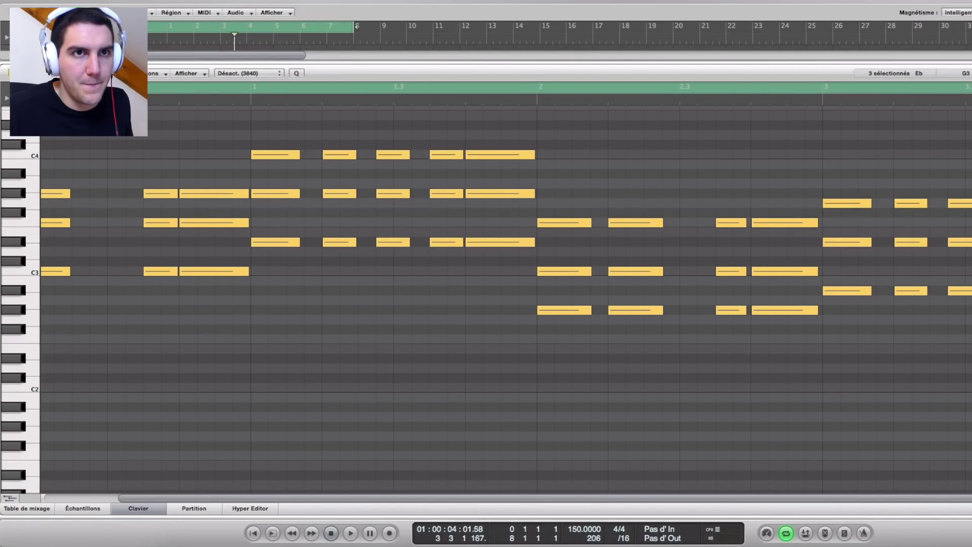
Deselect the notes and play the sequence through the closing hits of bar 3.
key("ctrl+Left")
key("space")
left_click(913, 332)
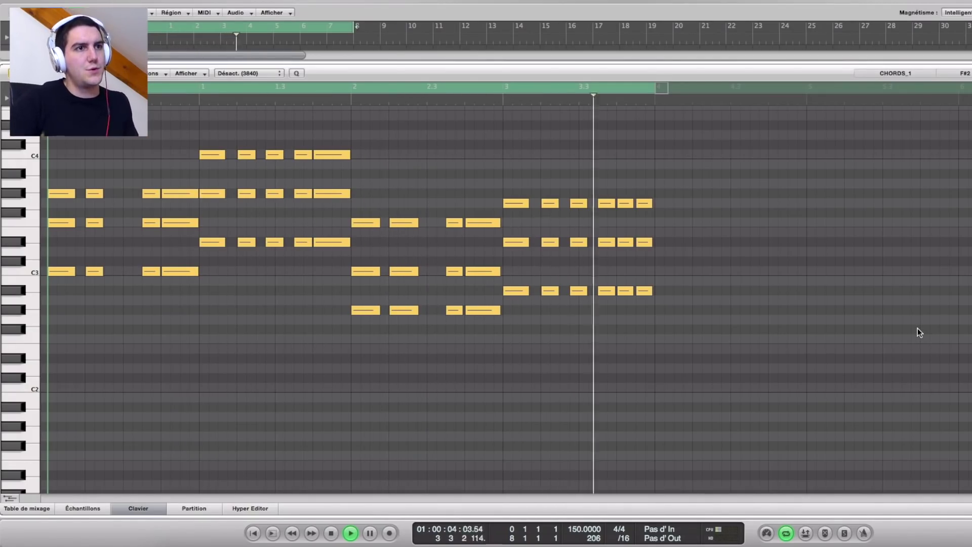
key("space")
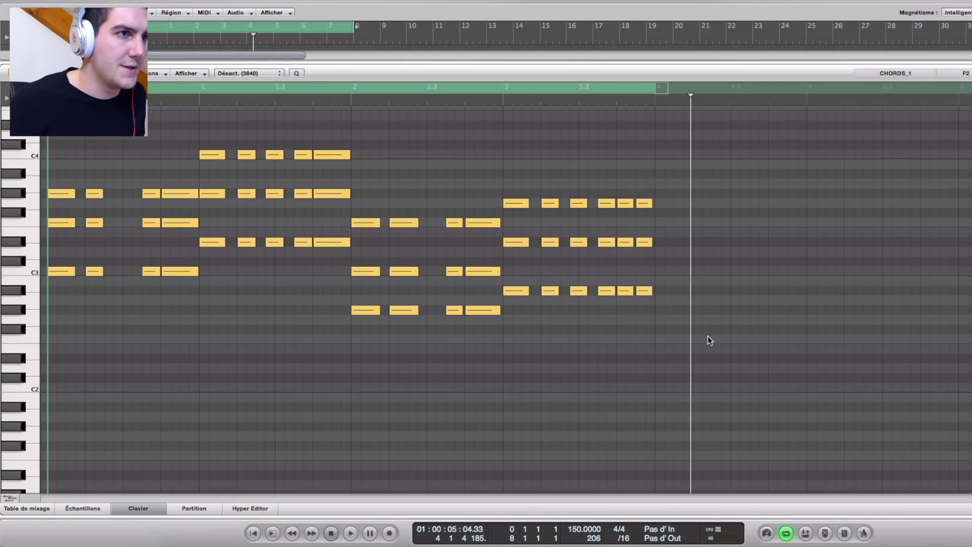
Delete the third hit in bar 3, lengthen the second hit, and play the change.
scroll(697, 329, "down", 3)
scroll(453, 330, "up", 3)
scroll(454, 325, "left", 5)
scroll(461, 323, "up", 3)
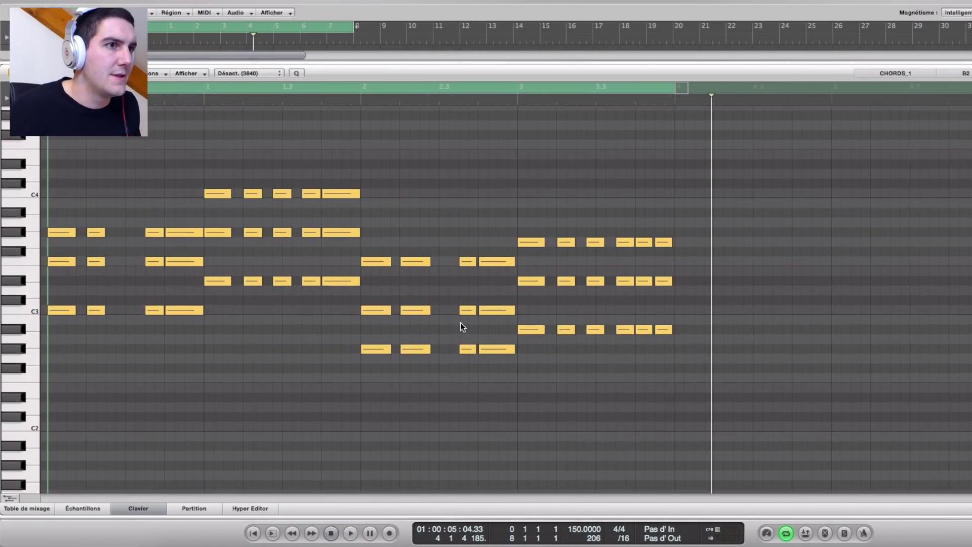
key("Delete")
left_click_drag(596, 347, 585, 244)
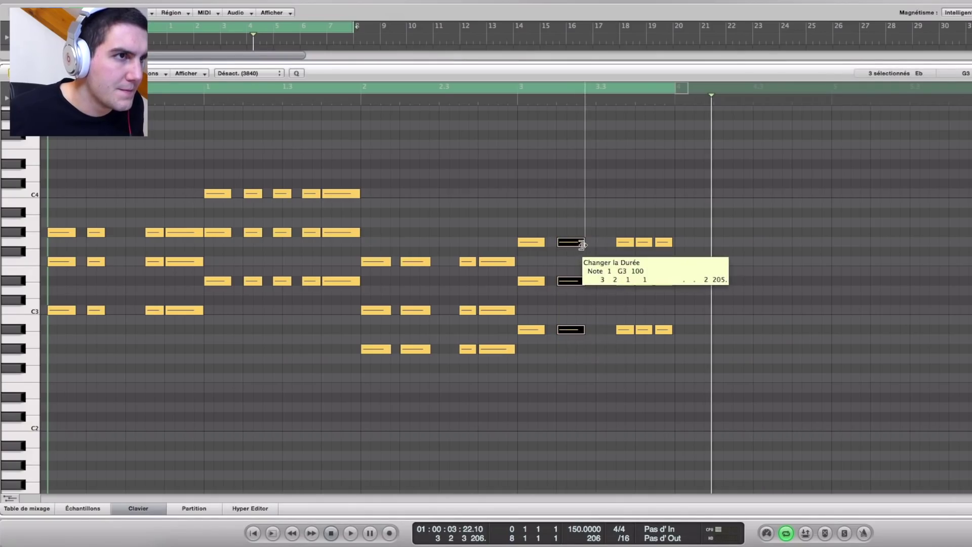
left_click(626, 381)
key("space")
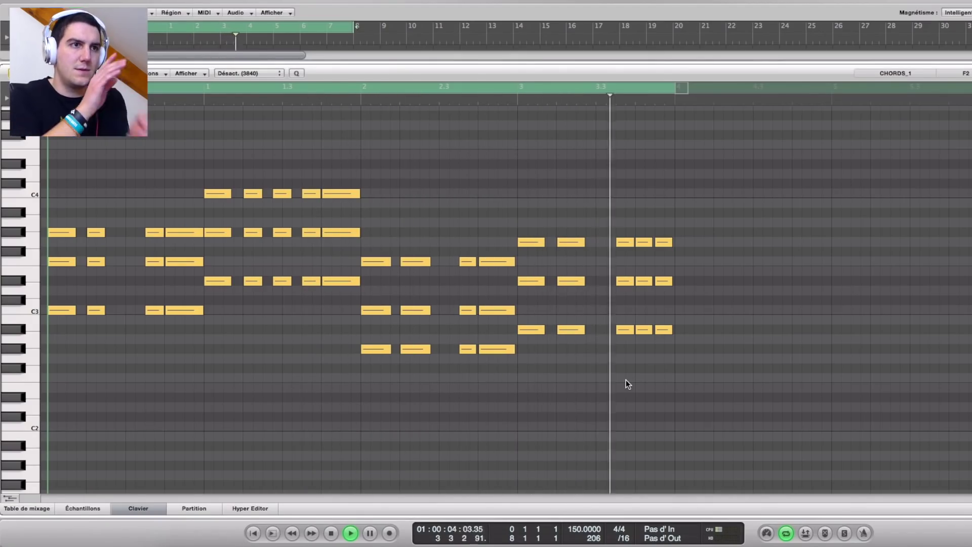
key("space")
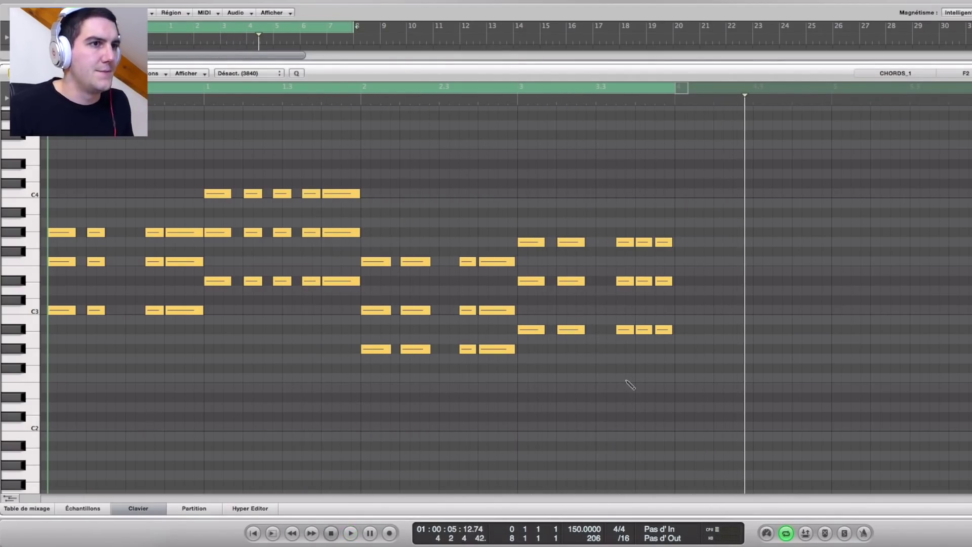
Undo the lengthening of the second hit and the deletion of the third hit in bar 3, and play the sequence.
key("super+z")
key("super+z")
key("space")
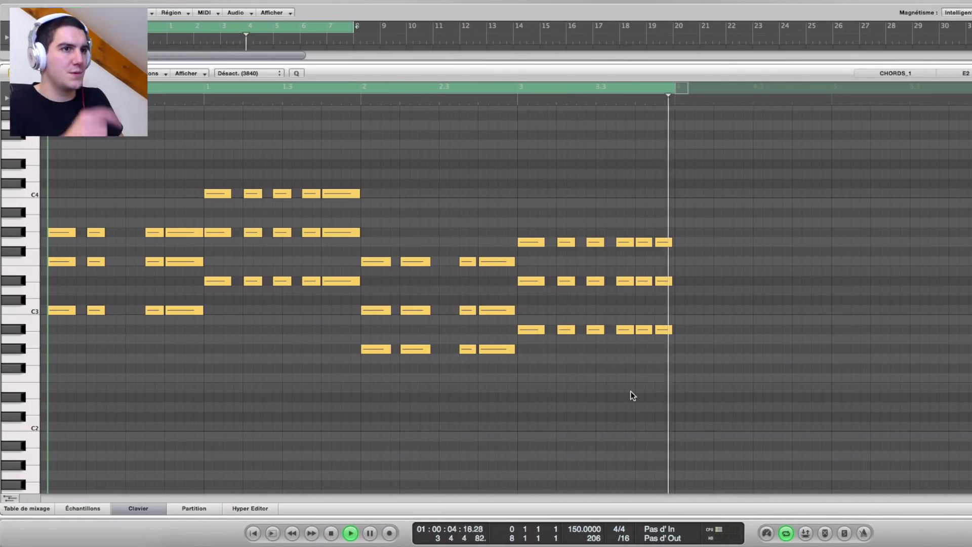
key("space")
Replace the two short closing hits of bar 3 with one longer hit on beat 4, and play the sequence.
left_click_drag(688, 377, 676, 243)
scroll(813, 359, "up", 5)
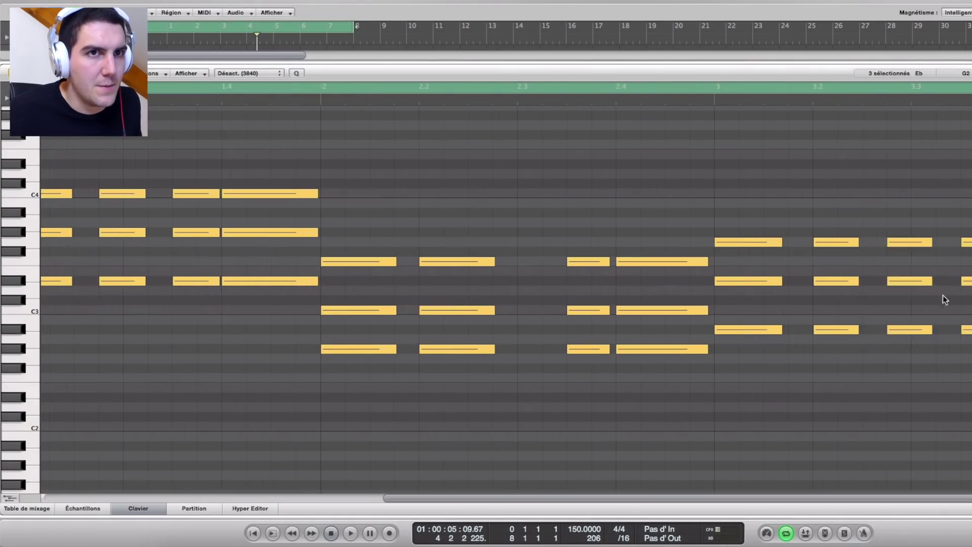
key("space")
scroll(809, 308, "down", 5)
left_click(663, 330)
scroll(662, 330, "up", 1)
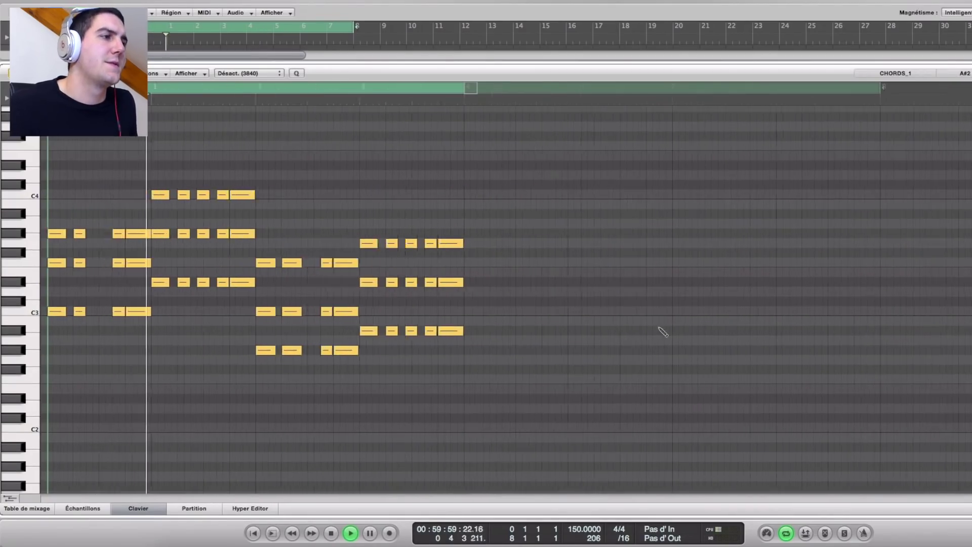
scroll(662, 330, "up", 2)
scroll(662, 332, "up", 3)
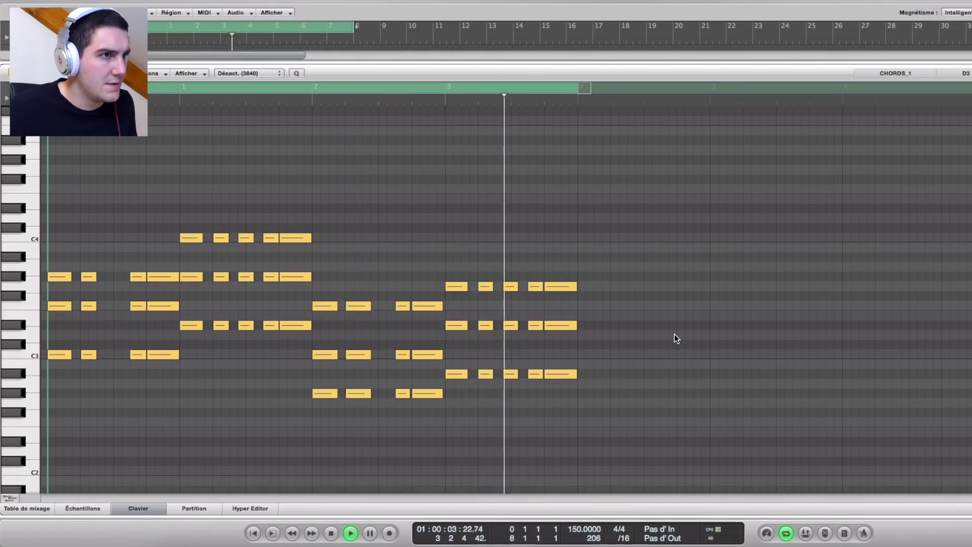
key("space")
Copy the four-bar CHORDS_1 region at the start of the arrangement to track 1, and mute the CHORDS_1 track.
key("p")
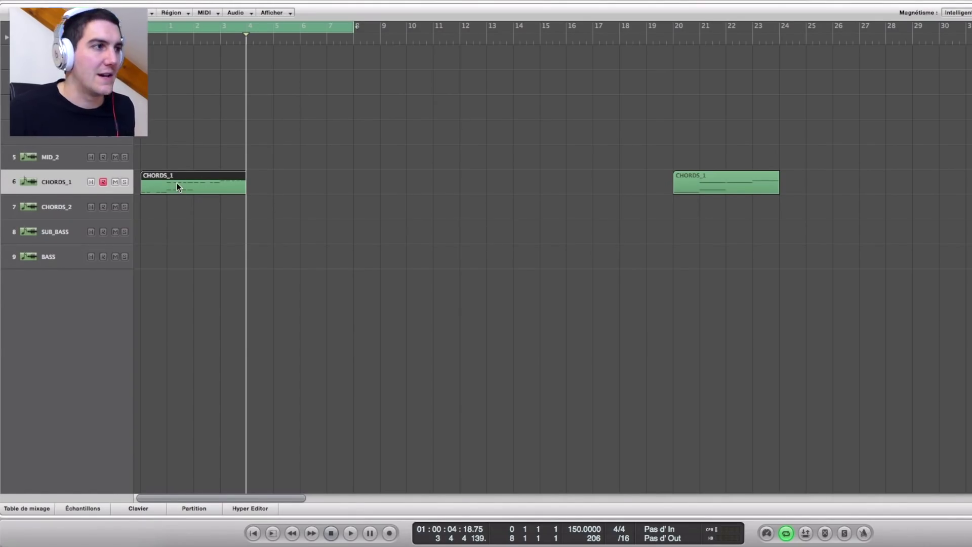
left_click_drag(181, 187, 180, 57)
mouse_move(186, 182)
left_mouse_down()
mouse_move(540, 113)
mouse_move(646, 146)
mouse_move(729, 149)
mouse_move(189, 195)
mouse_move(187, 181)
left_mouse_up()
left_click(400, 206)
left_click(116, 182)
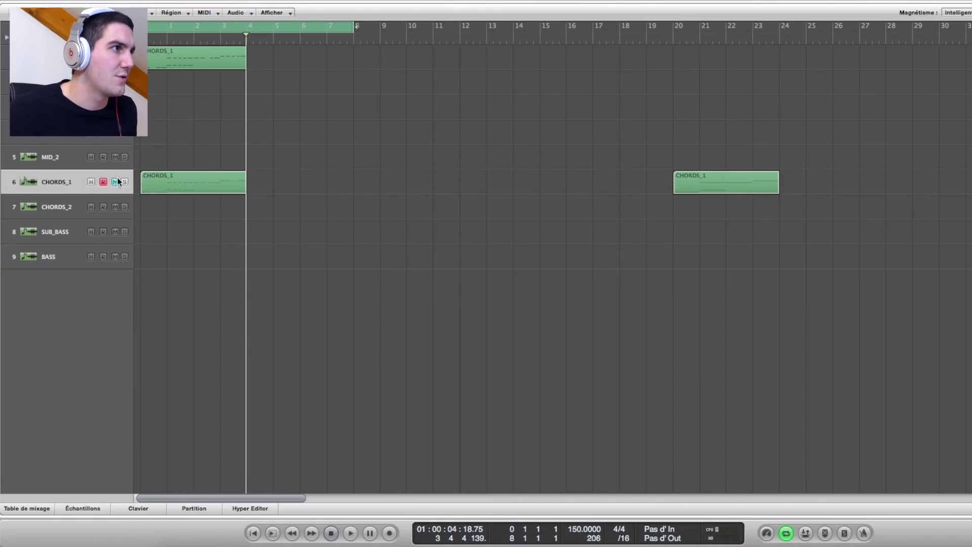
In the copied region, thin the chords of bar 0 to a G#3, a lengthened F3, C3 and G#3 melody, and play it.
double_click(183, 69)
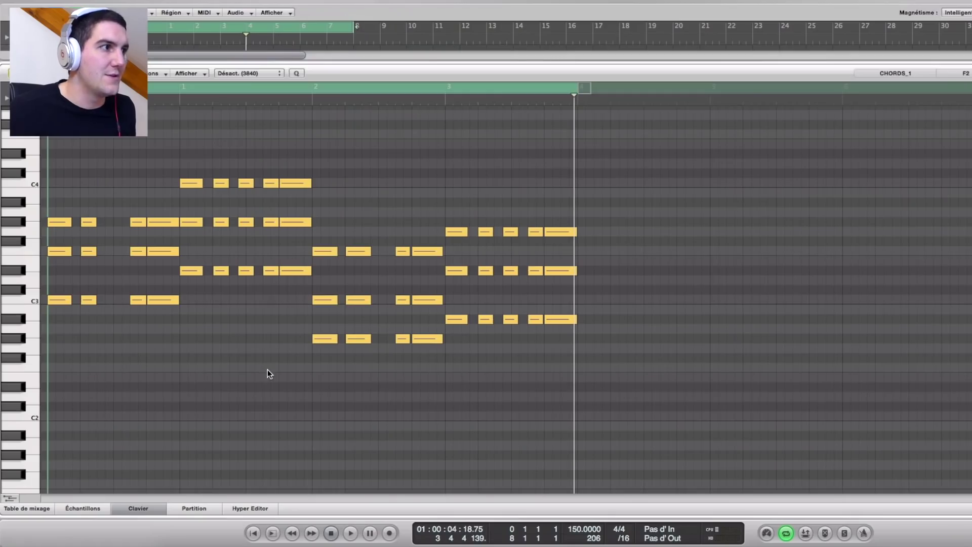
scroll(270, 367, "up", 1)
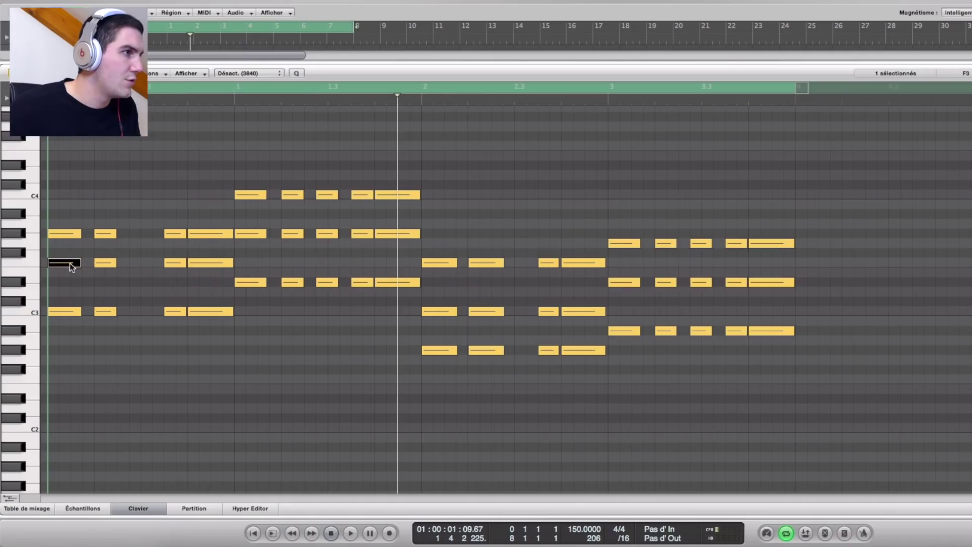
key("Delete")
left_click(104, 234)
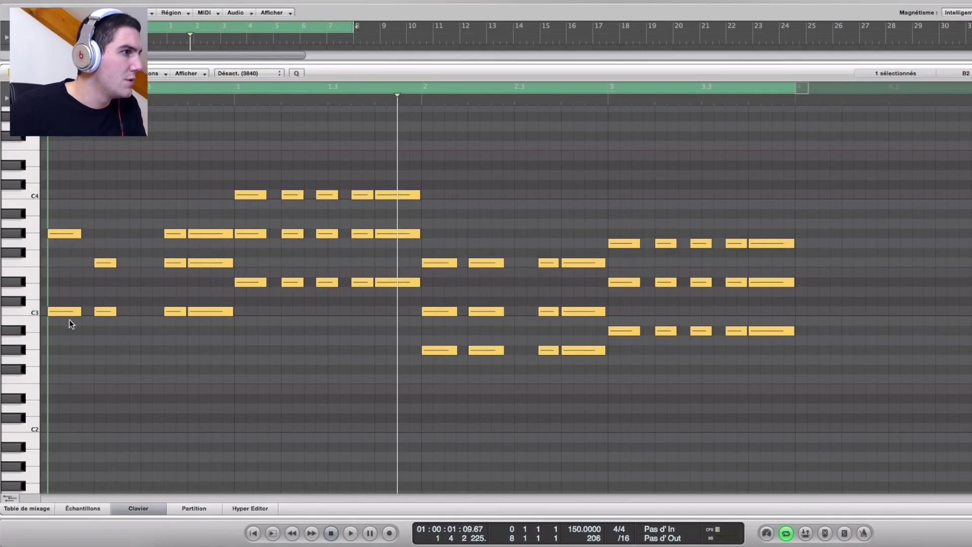
left_click_drag(115, 263, 132, 263)
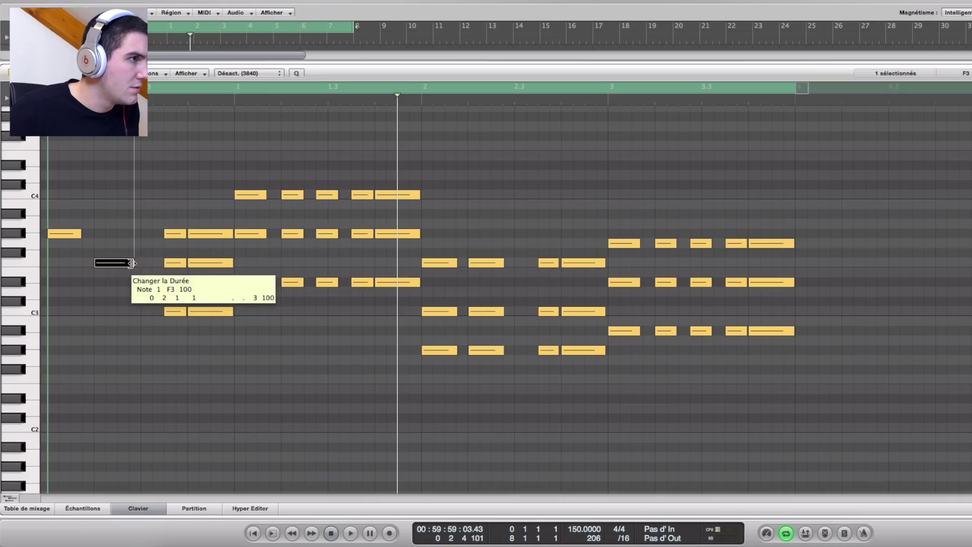
left_click(166, 338)
key("space")
scroll(199, 437, "up", 3)
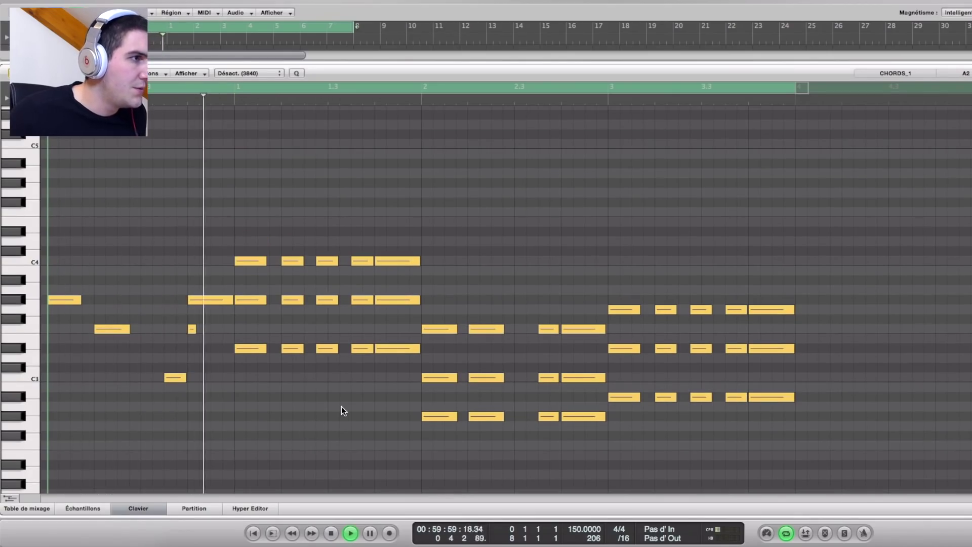
key("space")
Reduce the first three chords of bar 1 to single notes C4, G#3 and G3, lengthen the C4, and play the melody.
left_click(255, 301)
key("Delete")
left_click_drag(231, 301, 240, 302)
left_click_drag(264, 263, 278, 270)
left_click(251, 348)
key("Delete")
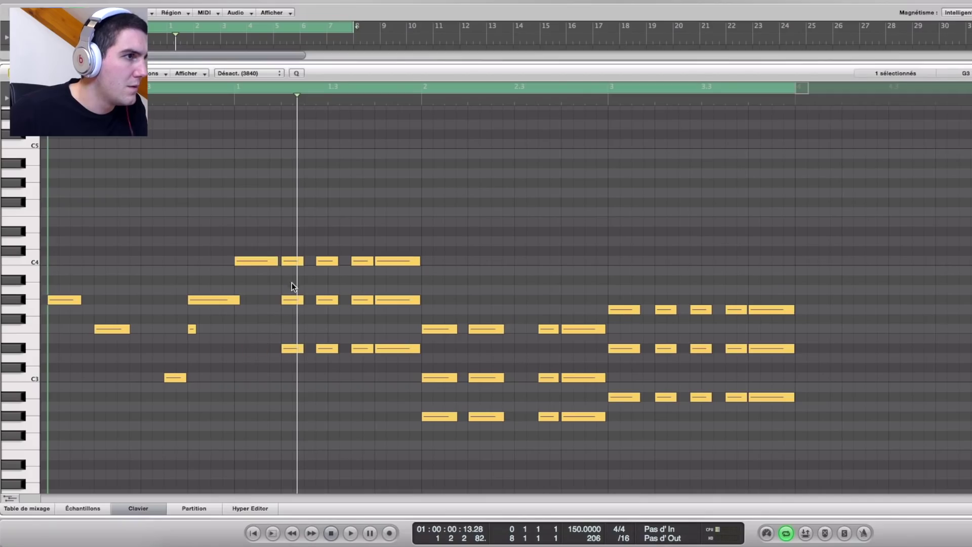
left_click_drag(332, 300, 333, 309)
key("space")
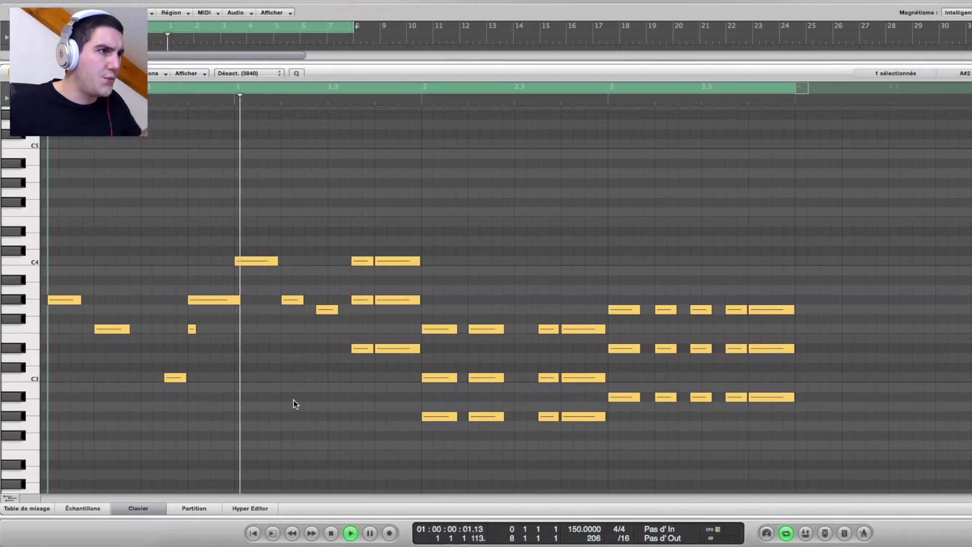
key("space")
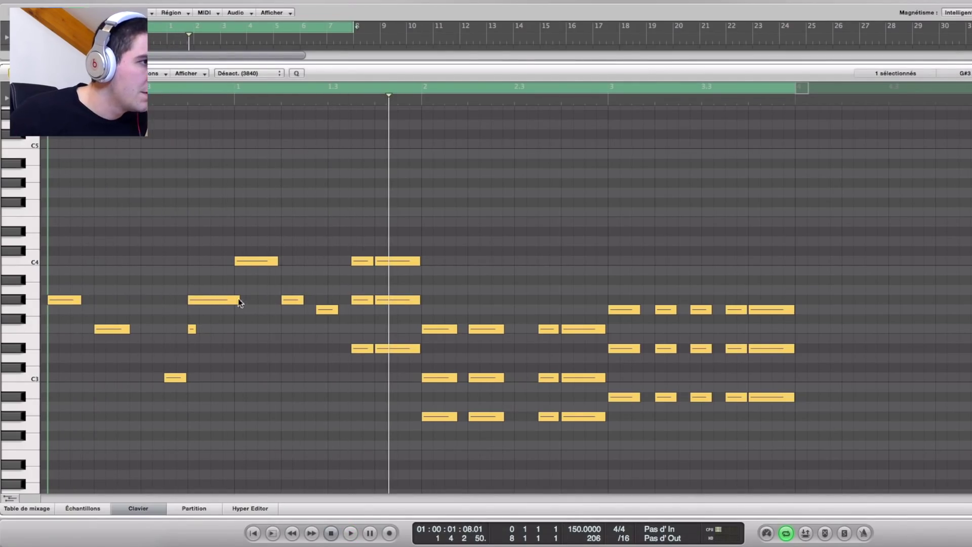
Trim the last G#3 of bar 0 to end at the bar line and start slightly later, and play the passage.
left_click_drag(236, 303, 234, 303)
key("space")
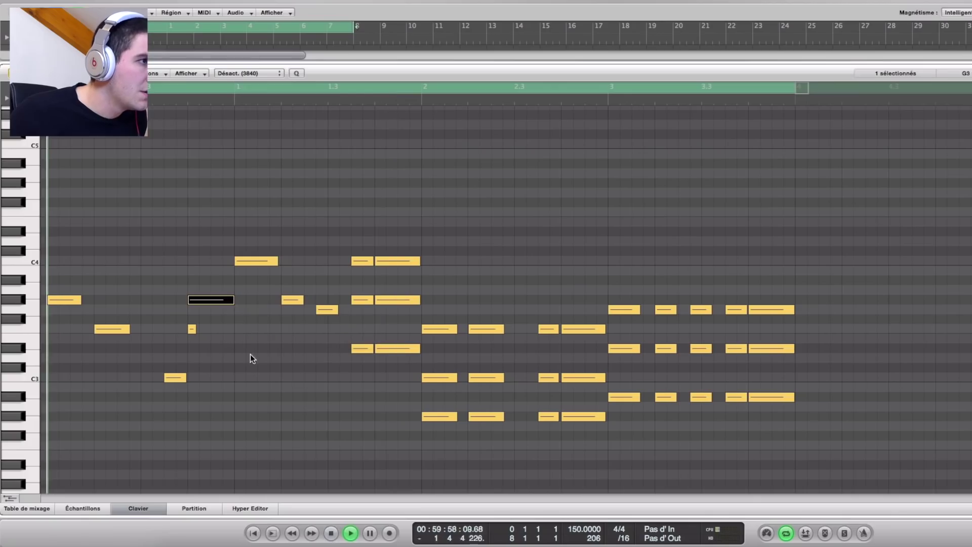
left_click(289, 411)
key("space")
key("space")
key("space")
left_click_drag(191, 302, 195, 302)
key("space")
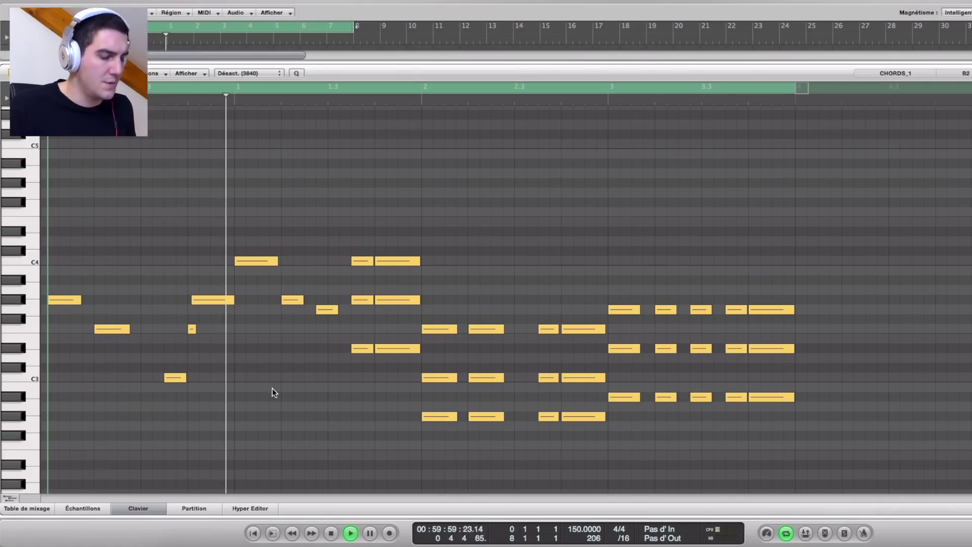
key("space")
Slightly lengthen the C4 at the start of bar 1, play the melody, and audition its notes.
left_click_drag(274, 261, 277, 261)
key("space")
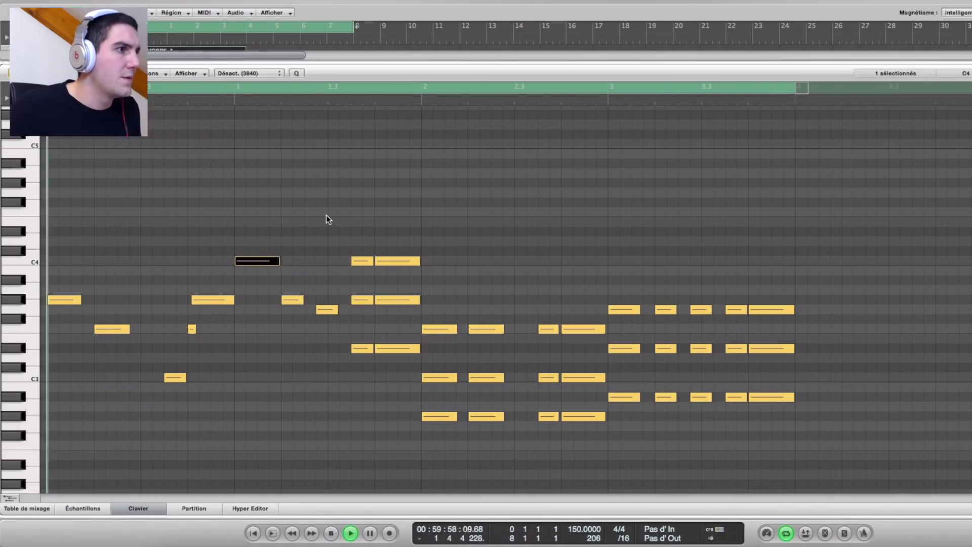
left_click(326, 215)
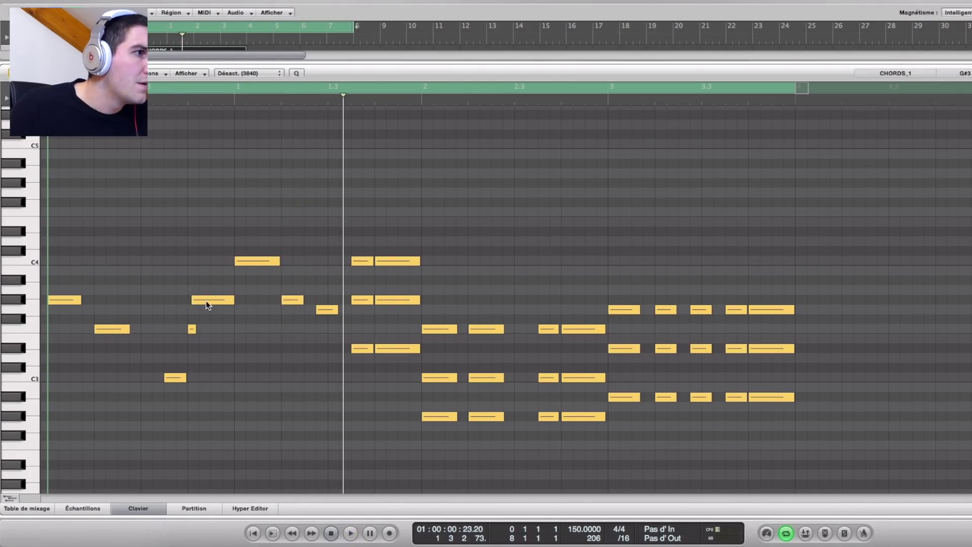
left_click(247, 263)
left_click(294, 301)
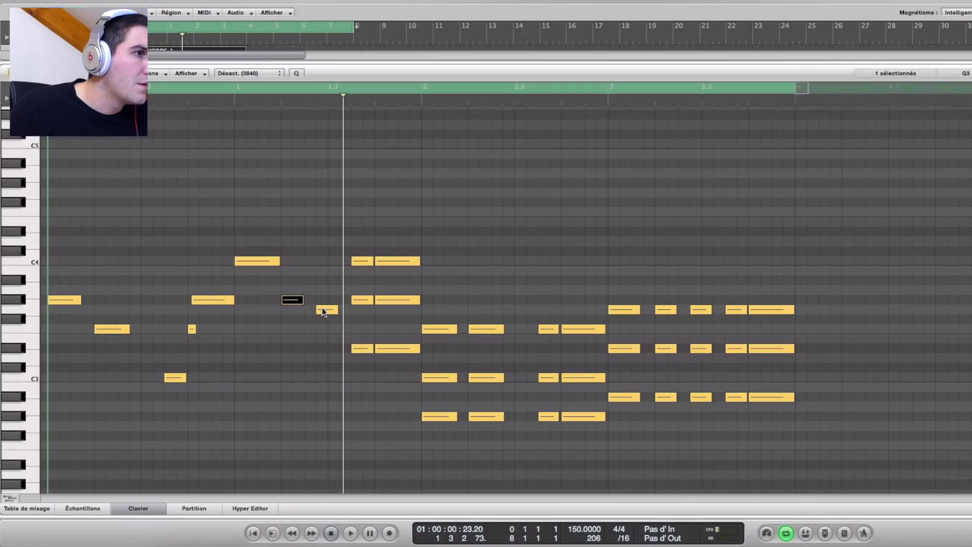
Reduce the last two chords of bar 1 to single notes G3 and D#3, and play the melody.
left_click(363, 300)
left_click(360, 349)
key("Delete")
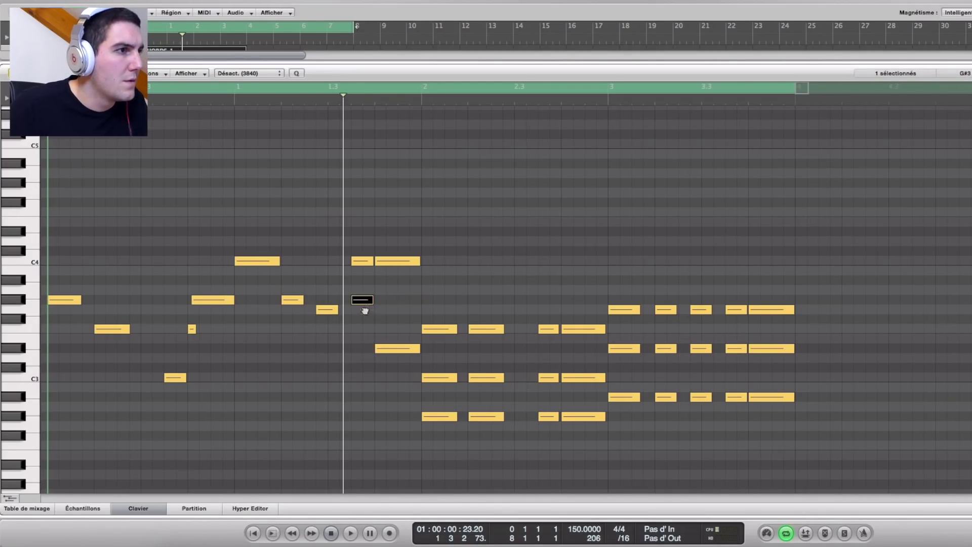
left_click_drag(362, 262, 360, 310)
key("space")
left_click(363, 310)
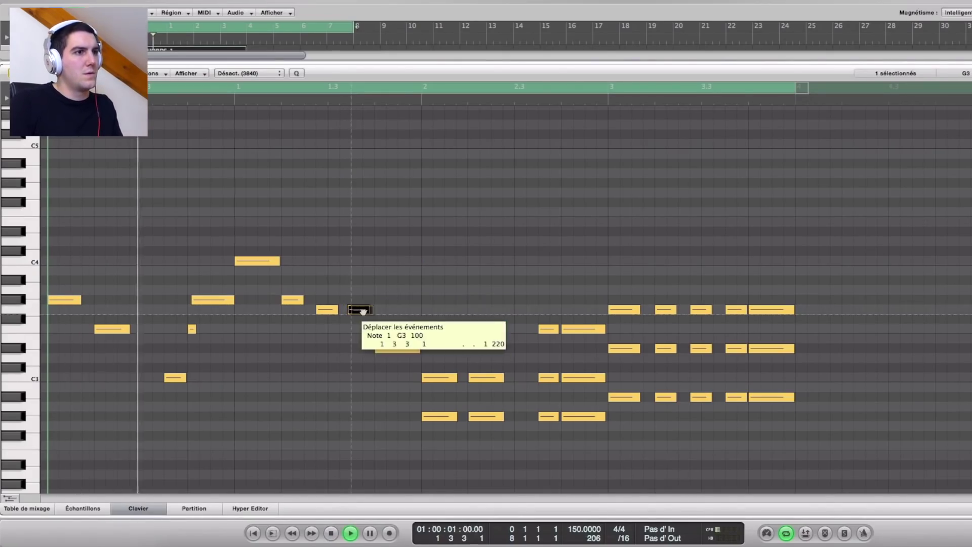
left_click(418, 300)
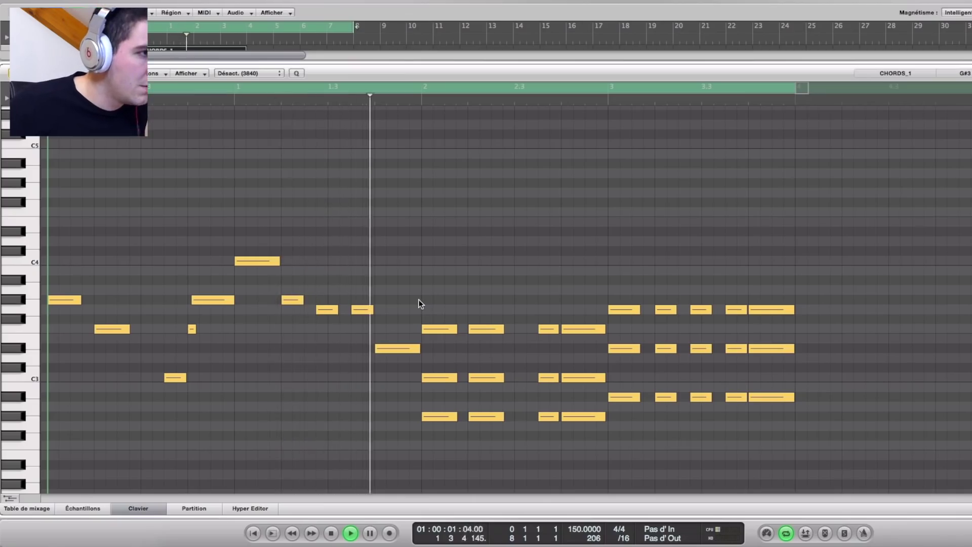
key("space")
key("space")
Try the fourth note of bar 1 on F3 during playback, and move it back to G3.
left_click_drag(362, 309, 363, 329)
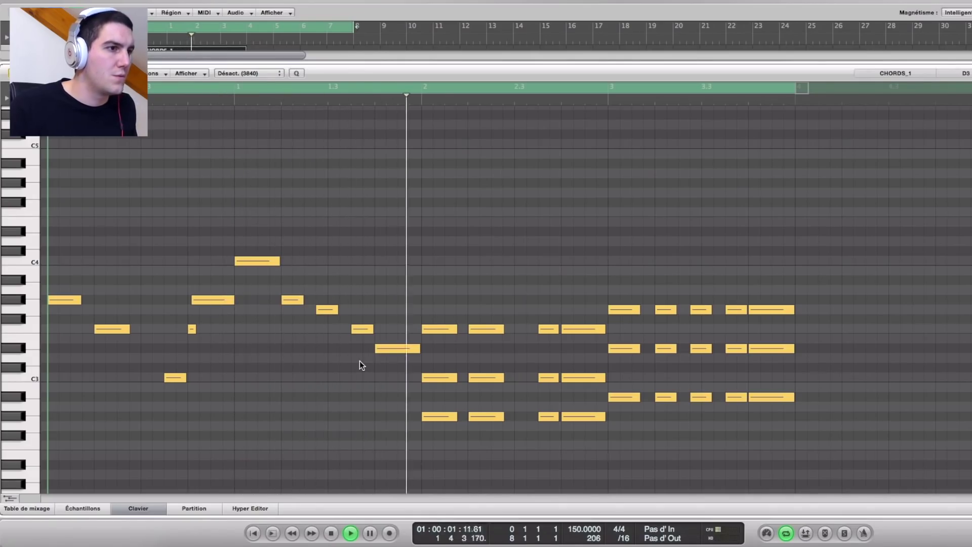
key("space")
left_click_drag(360, 319, 360, 298)
left_click(363, 334)
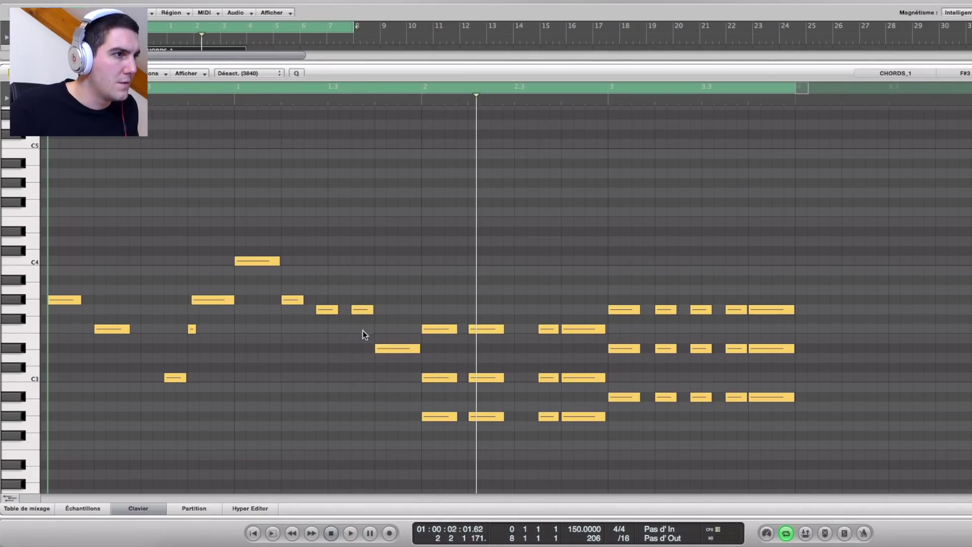
Raise the last note of bar 1 to F3, thin the first two chords of bar 2 to C3 and F3, and play them.
left_click_drag(394, 350, 394, 331)
key("space")
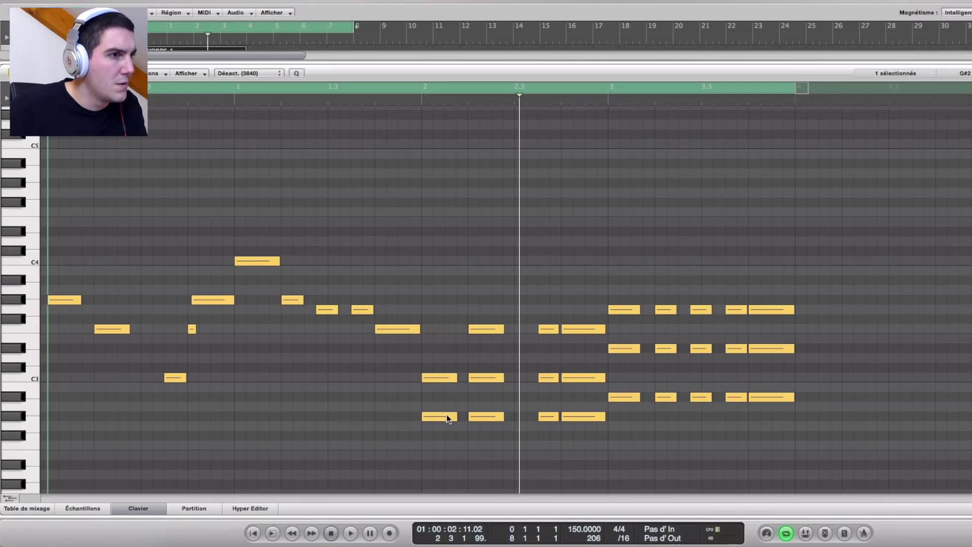
key("space")
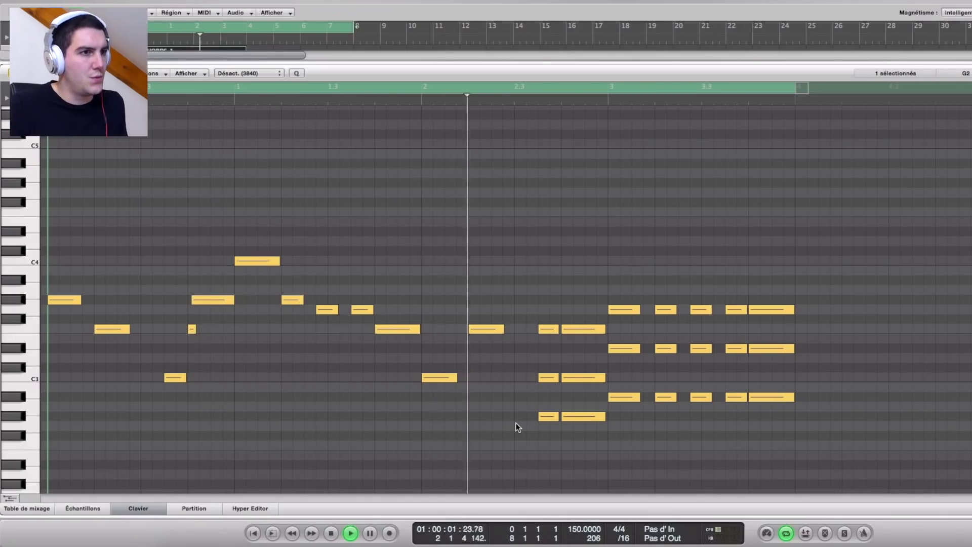
Raise the first note of bar 2 to G3 and play the melody.
key("space")
left_click_drag(442, 375, 443, 310)
left_click(464, 386)
key("space")
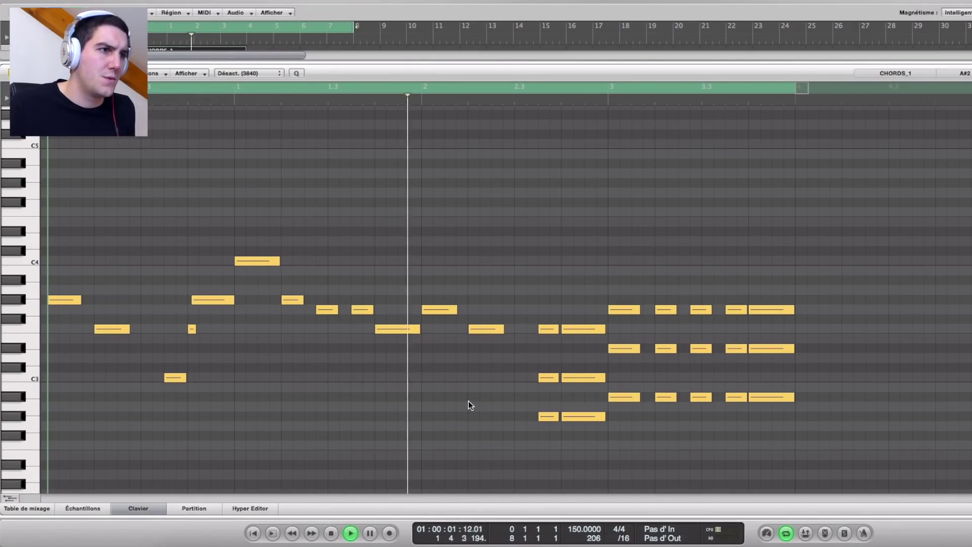
Lengthen the first note of bar 2 slightly, try it on C4, and play the melody.
key("space")
left_click_drag(453, 309, 463, 309)
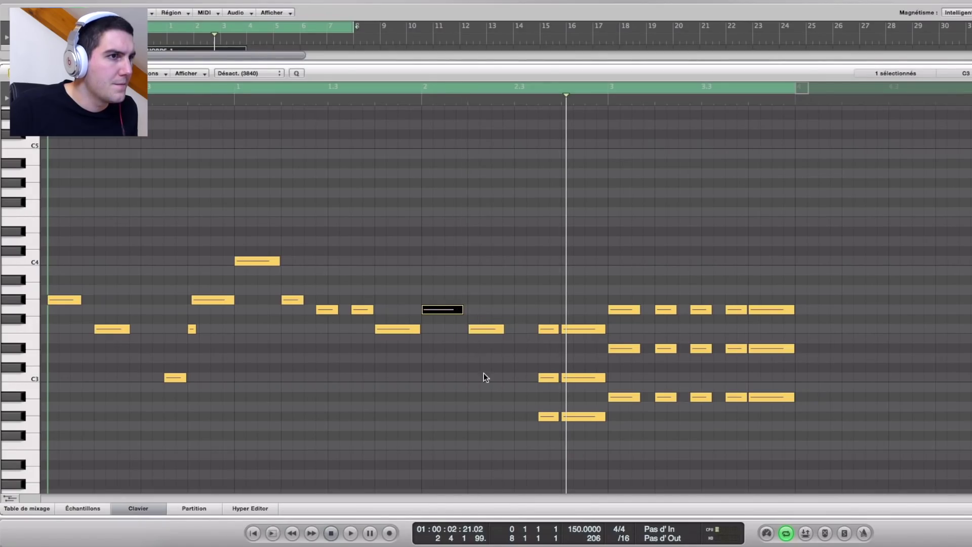
left_click_drag(442, 373, 442, 263)
key("space")
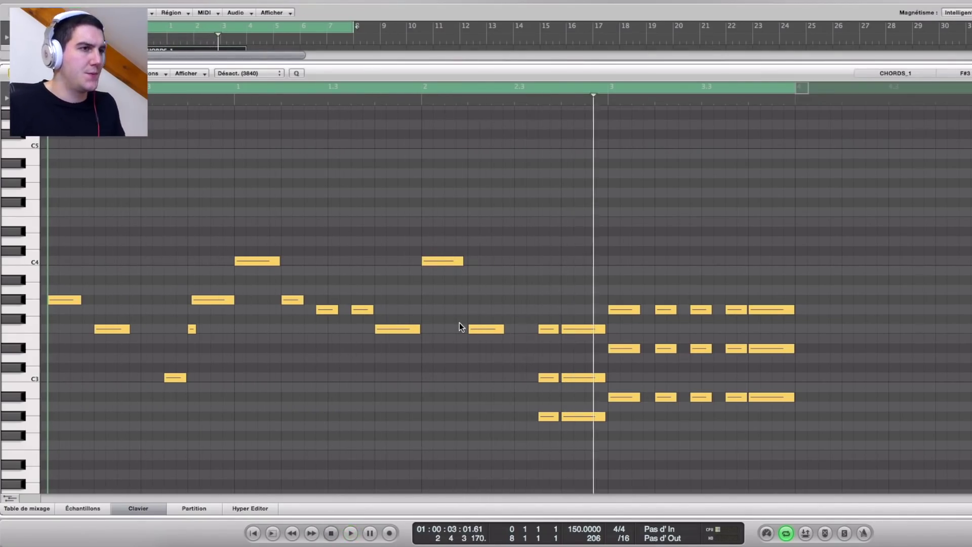
Lower the first note of bar 2 to G#3 and play the melody through to the end.
left_click_drag(430, 263, 424, 321)
key("space")
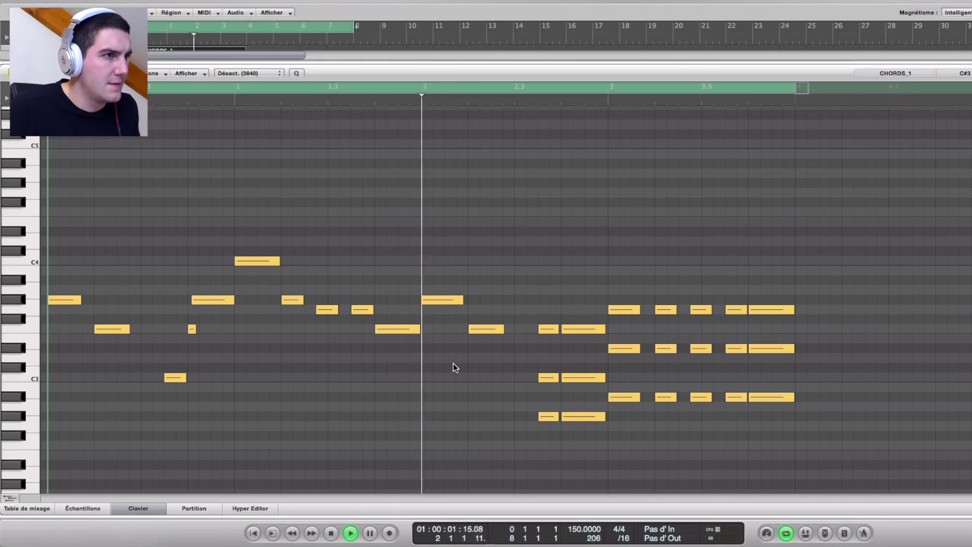
key("space")
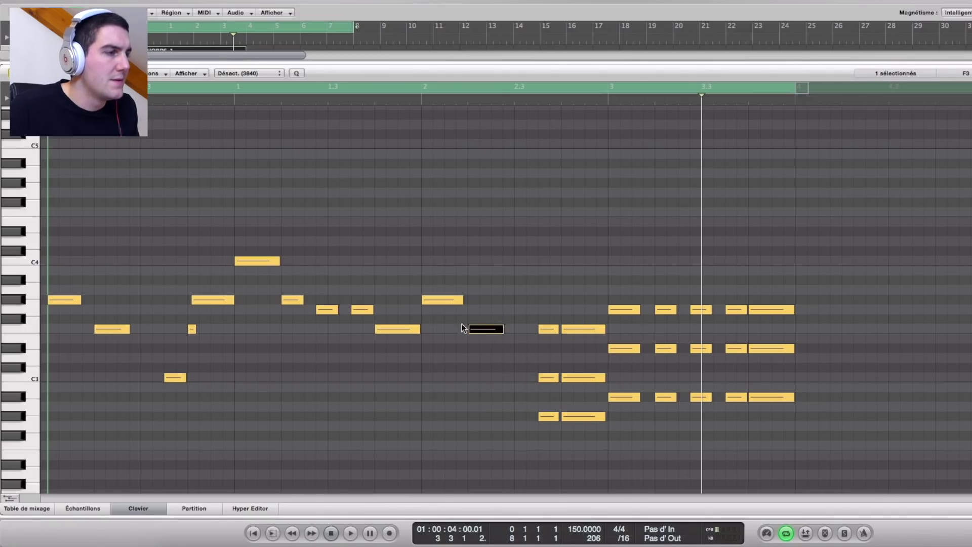
key("space")
left_click(445, 434)
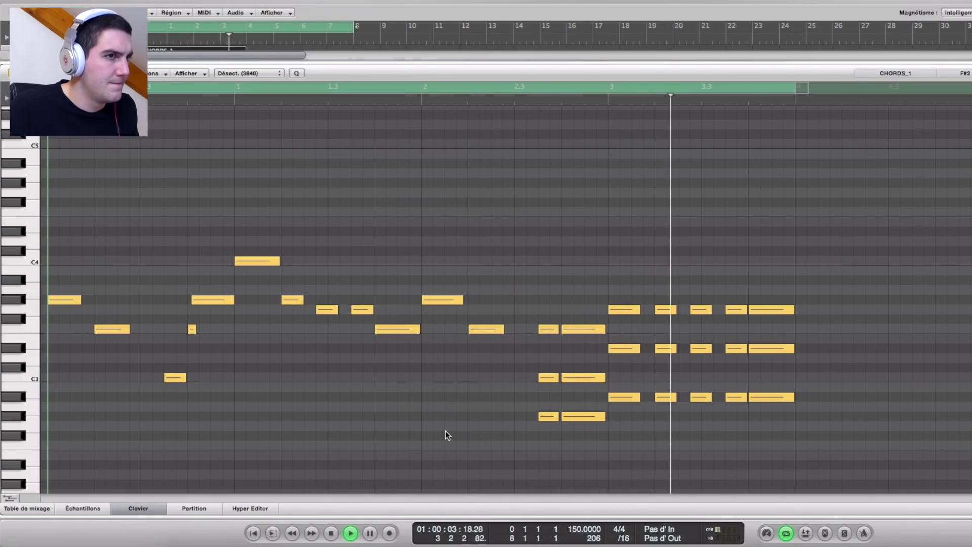
key("space")
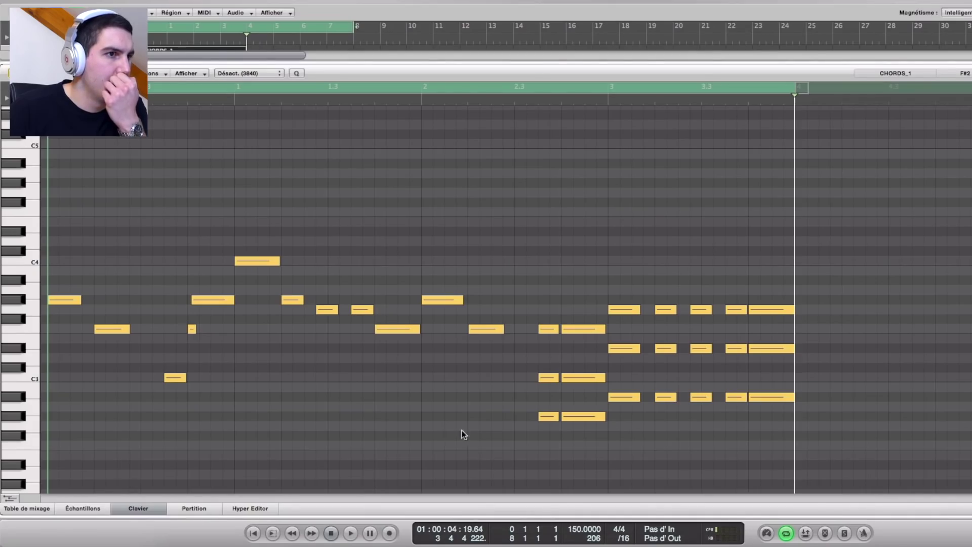
Thin the last two chords of bar 2 to F3, leaving a very short C3 note just before the final one.
scroll(530, 370, "down", 2)
left_click_drag(547, 366, 551, 403)
left_click_drag(609, 364, 564, 364)
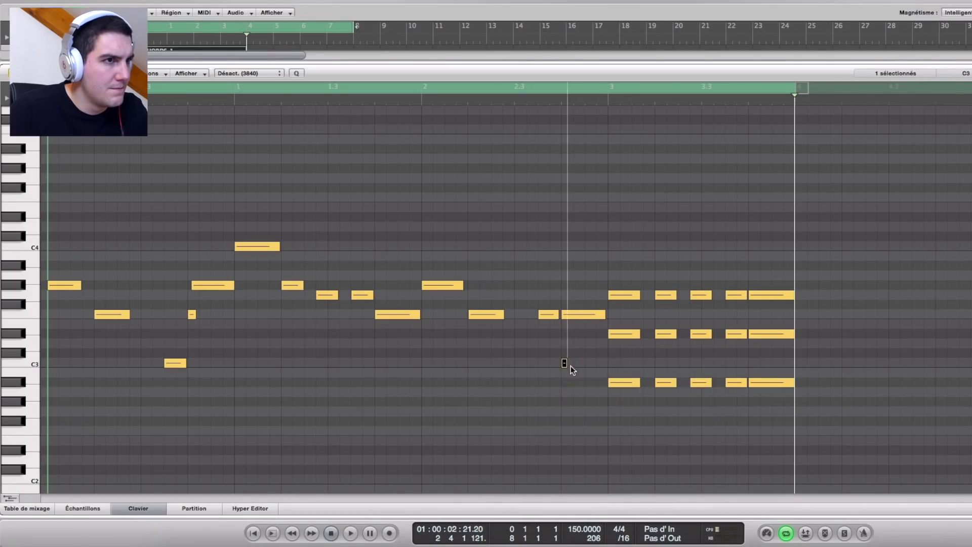
left_click(565, 315)
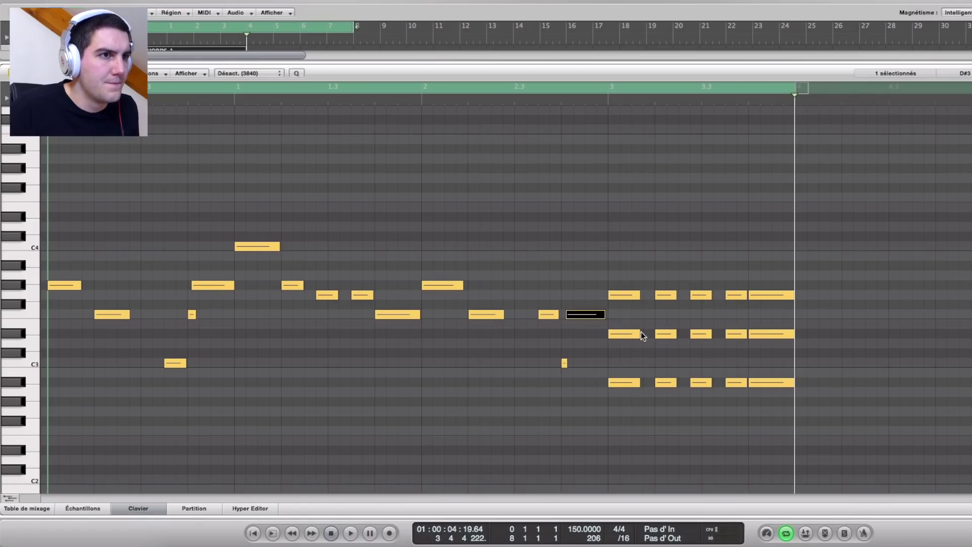
Reduce the bar 3 chords to the single notes D#3, D3, D#3, D3 and C3, and play the melody louder.
left_click_drag(639, 337, 665, 346)
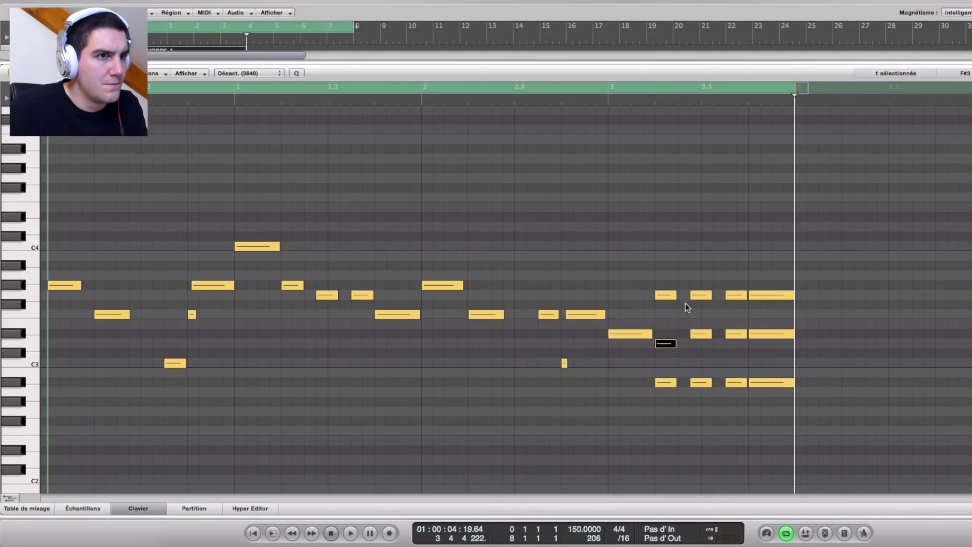
left_click_drag(736, 331, 762, 363)
left_click_drag(790, 422, 680, 382)
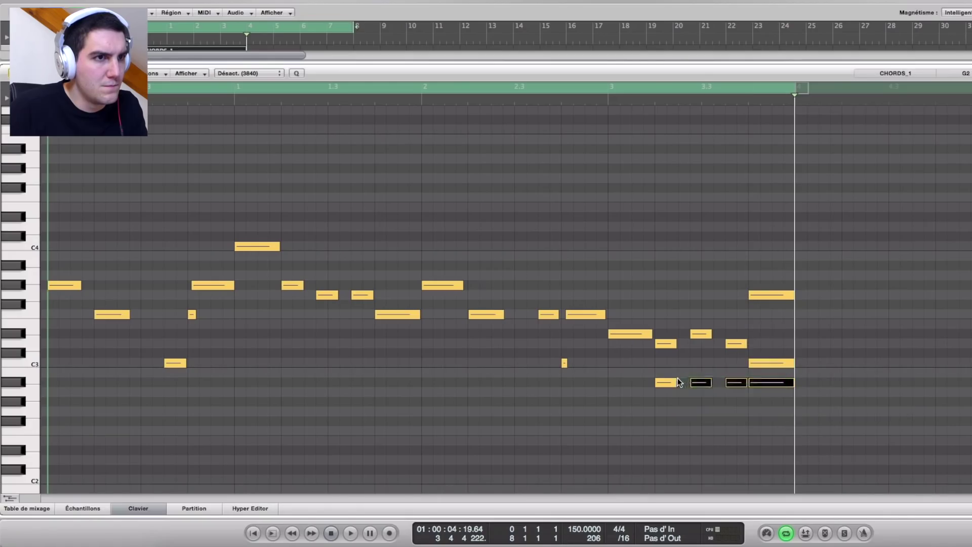
key("space")
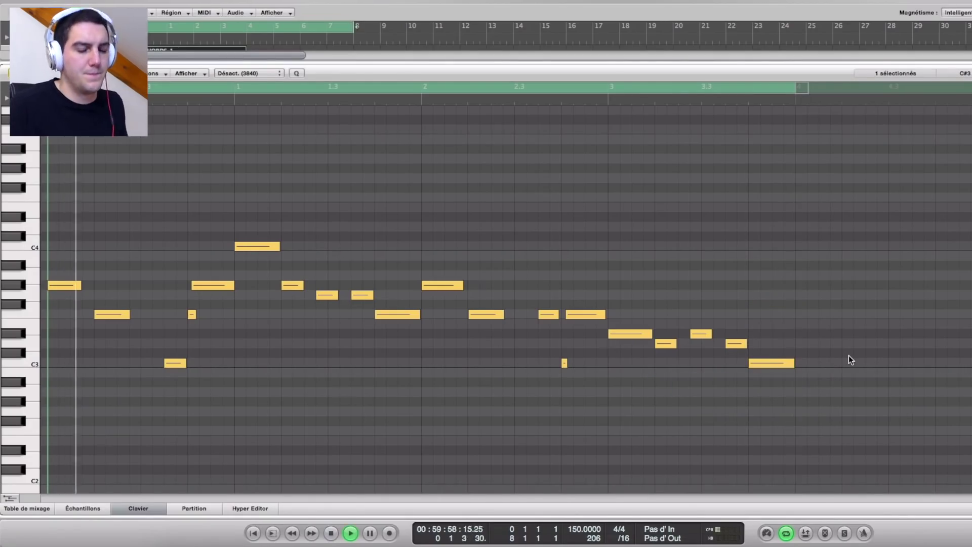
key("XF86AudioRaiseVolume")
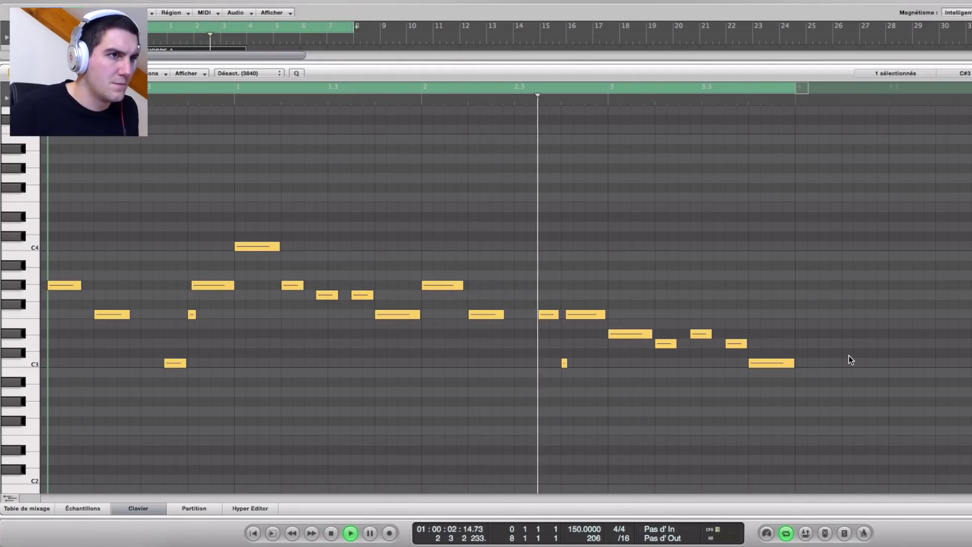
key("space")
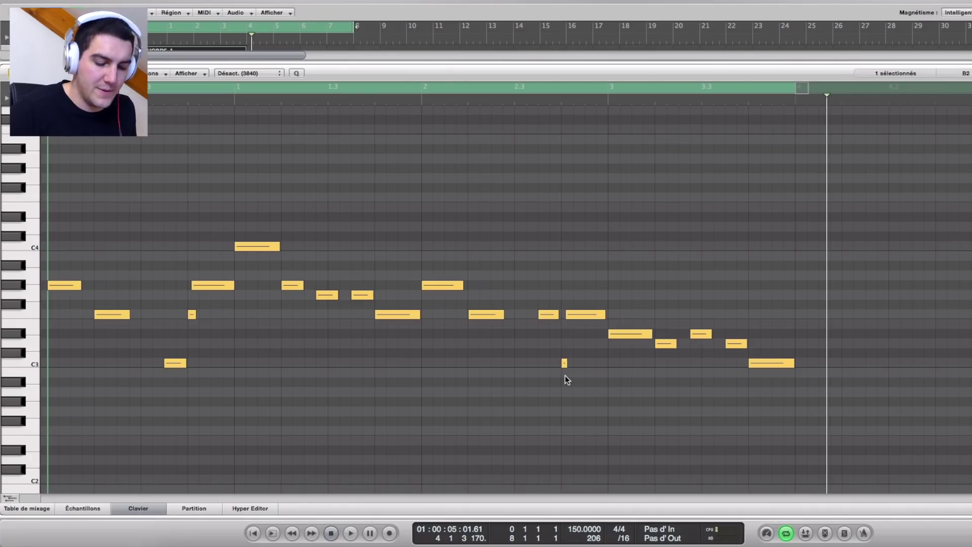
key("XF86AudioRaiseVolume")
key("space")
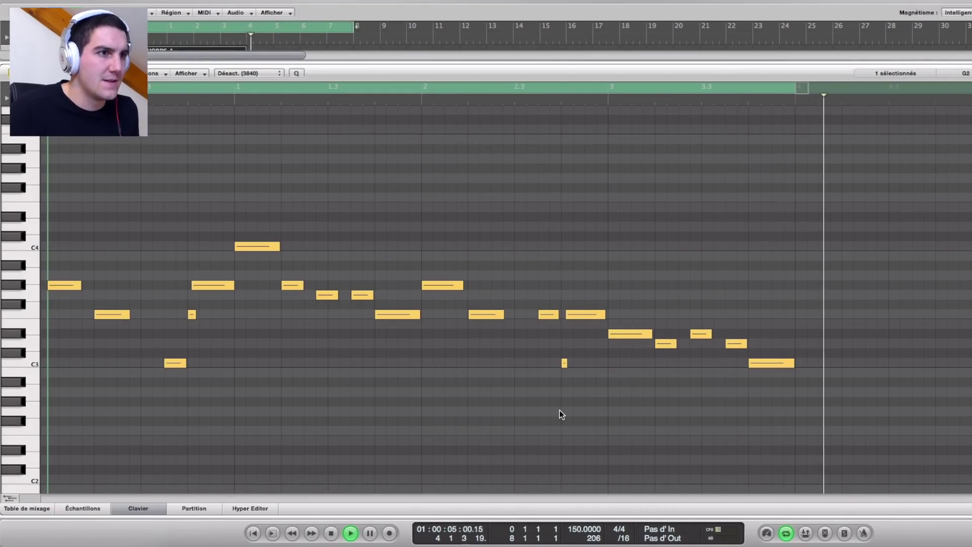
key("space")
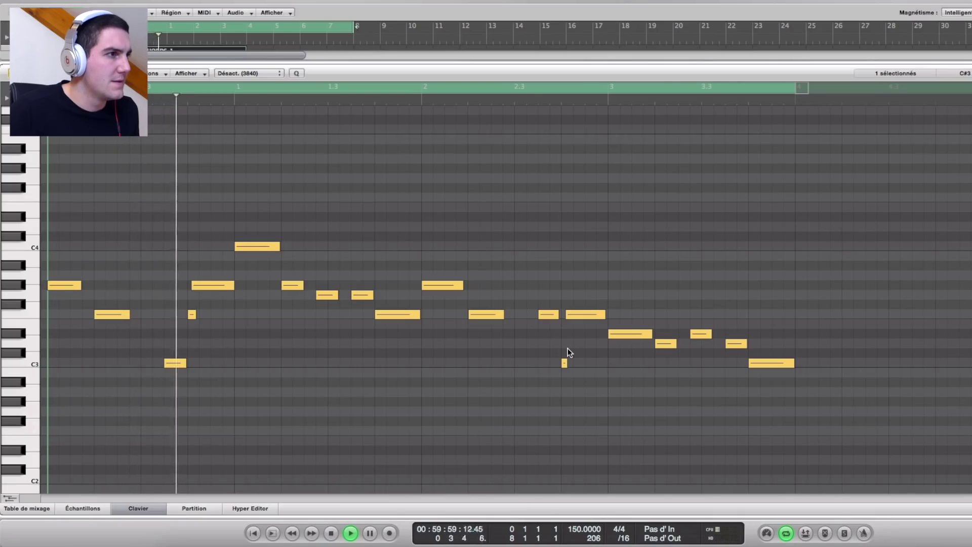
Raise the second note of bar 1 to C4 and play the melody.
key("space")
left_click_drag(292, 285, 290, 247)
key("space")
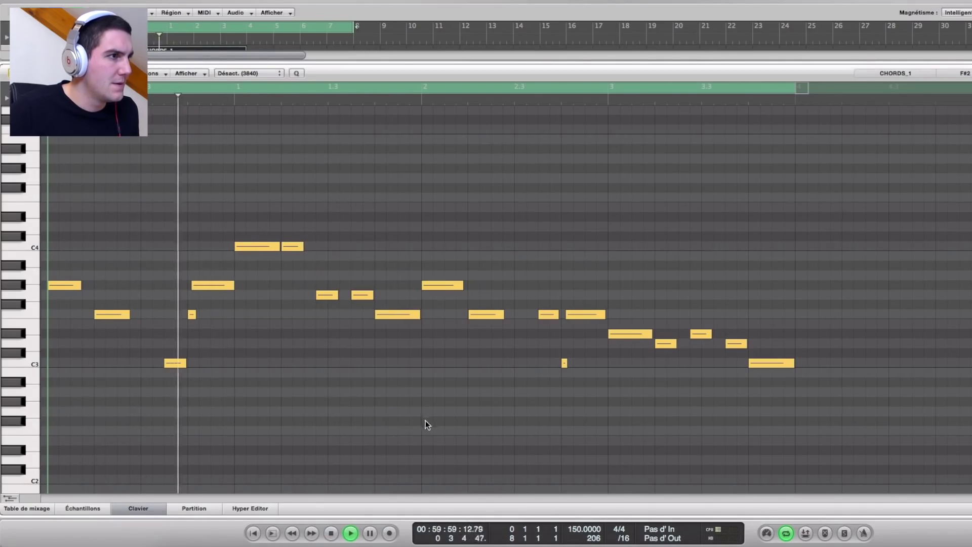
key("space")
Raise the third note of bar 1 to G#3 and its last note to G3, and play the melody.
left_click_drag(395, 304, 433, 298)
left_click_drag(405, 275, 433, 280)
left_click(440, 323)
key("space")
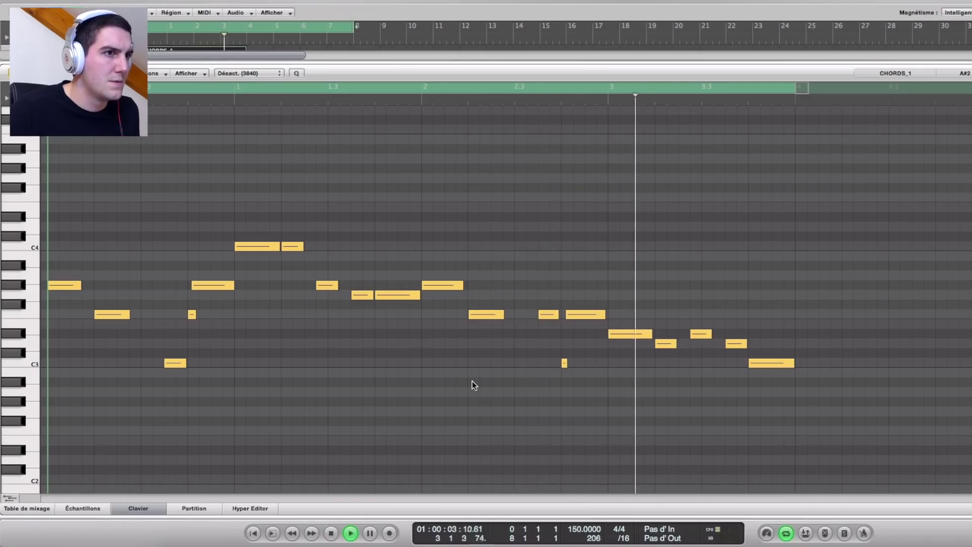
Raise the second and fourth notes of bar 3 to F3 and the last one to D#3, and play the melody.
key("space")
left_click_drag(669, 346, 676, 316)
left_click_drag(731, 345, 732, 305)
left_click(765, 369)
left_click_drag(768, 363, 770, 339)
key("space")
left_click_drag(737, 306, 737, 315)
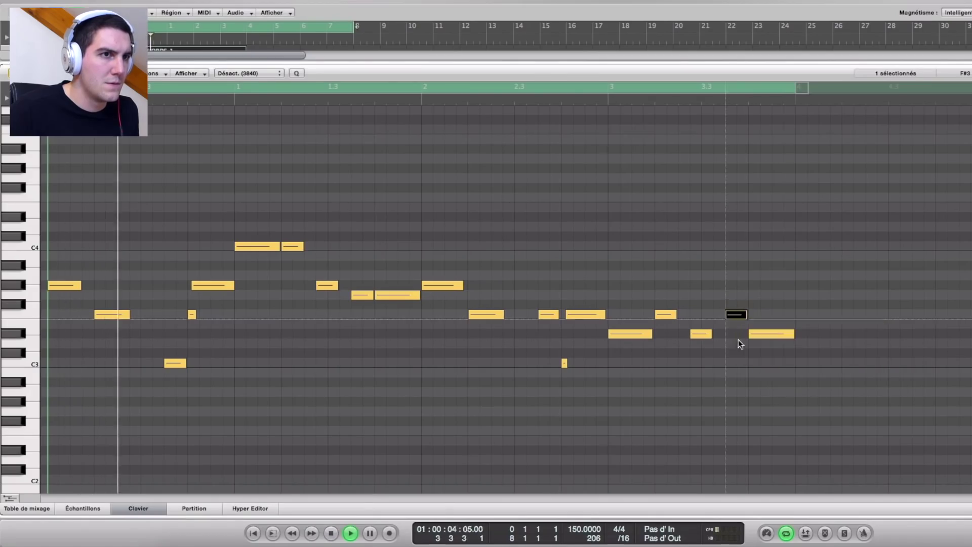
left_click(738, 375)
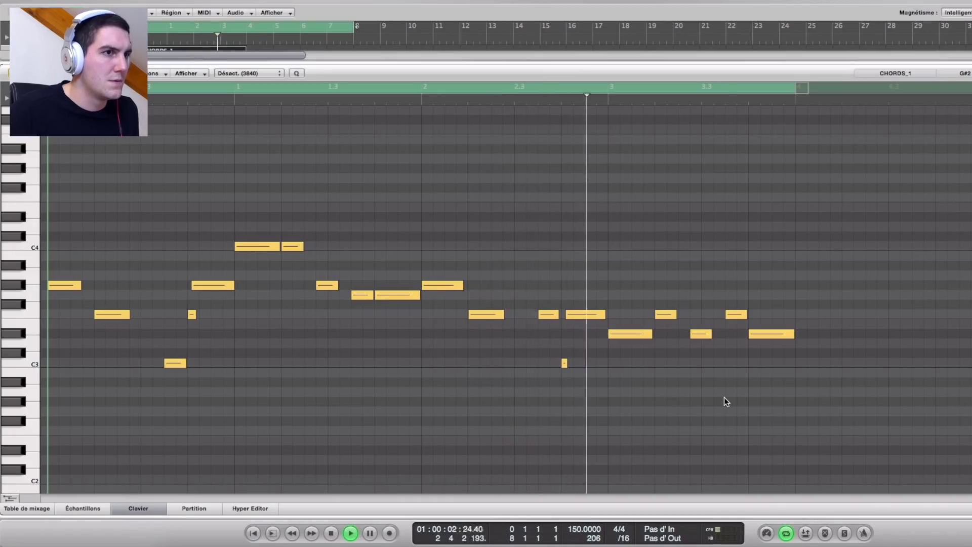
key("space")
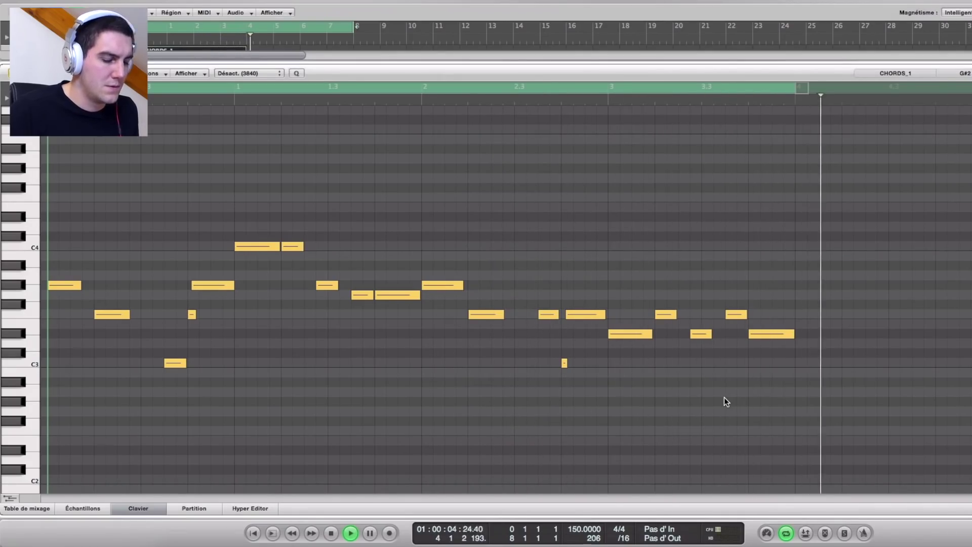
Discard the edited melody and open the track 1 region with the original rhythmic chords in the piano roll.
key("p")
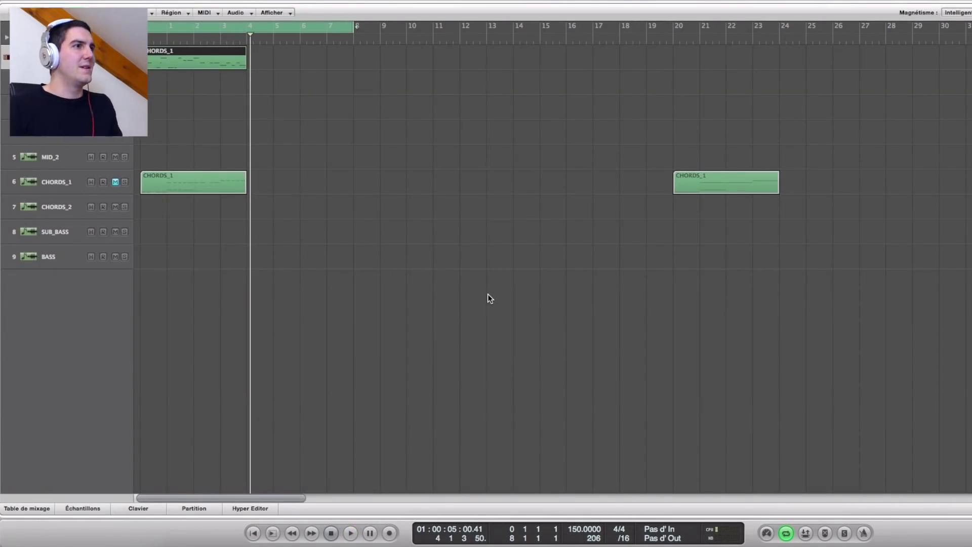
scroll(488, 292, "down", 5)
scroll(488, 291, "up", 7)
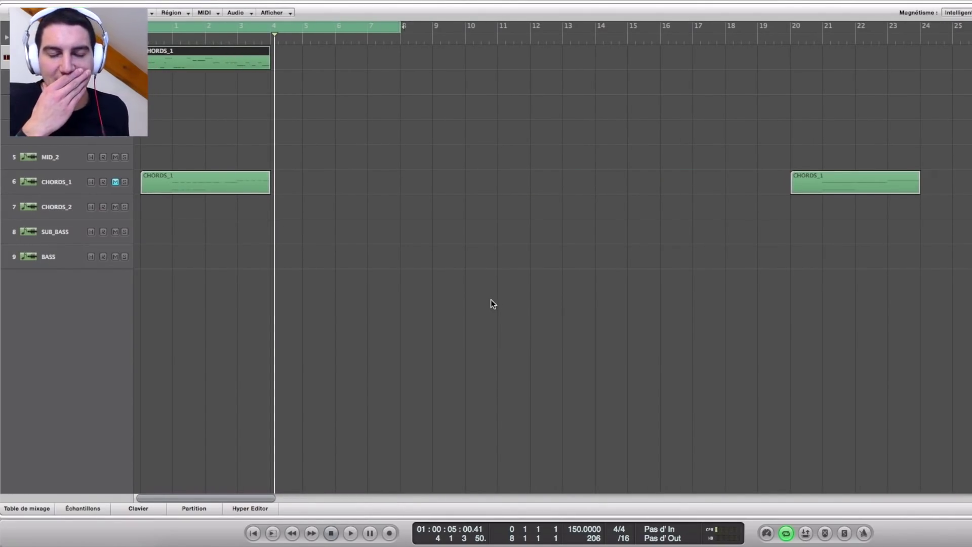
key("Delete")
key("super+z")
double_click(192, 62)
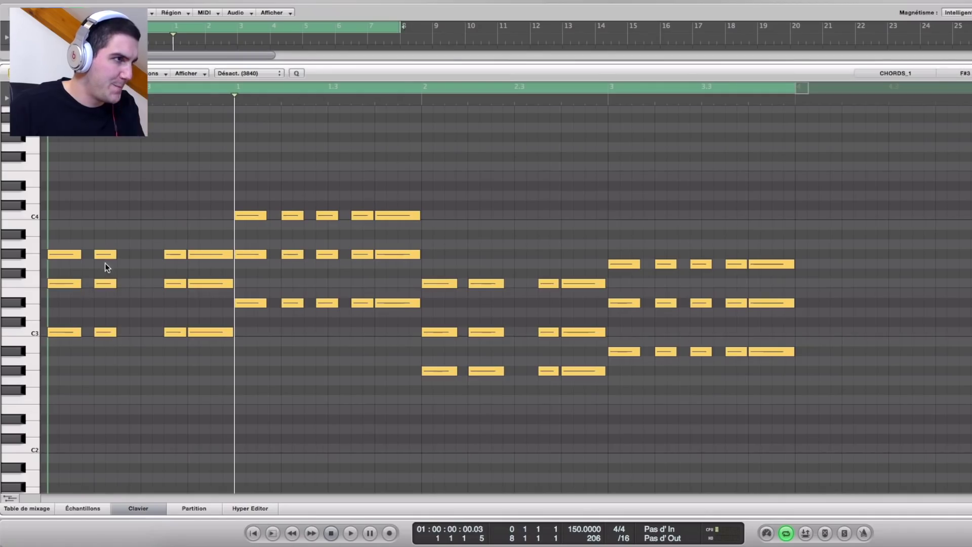
Thin the opening bar's chords to three F3 notes and G#3, bar 1's to four C4 notes and G#3, and play them.
left_click(76, 282)
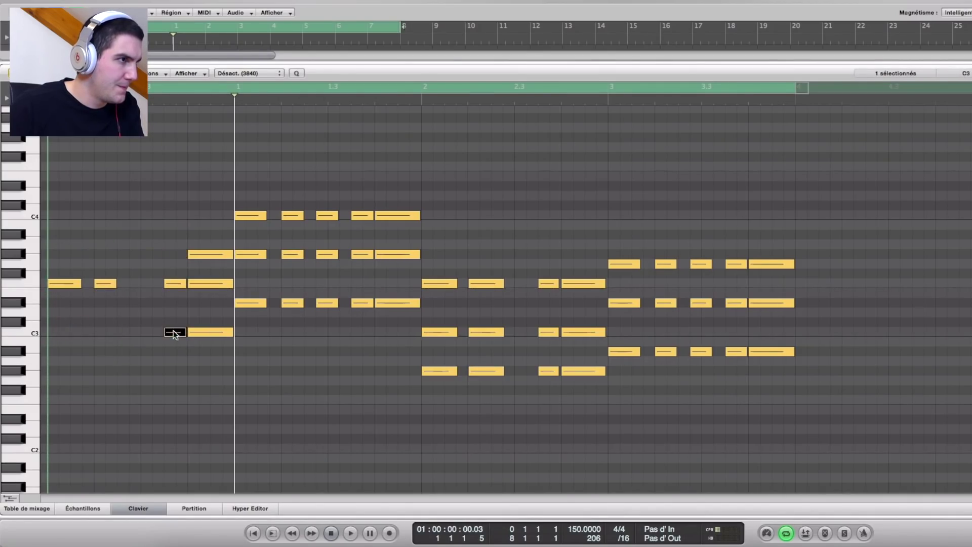
left_click_drag(208, 280, 214, 332)
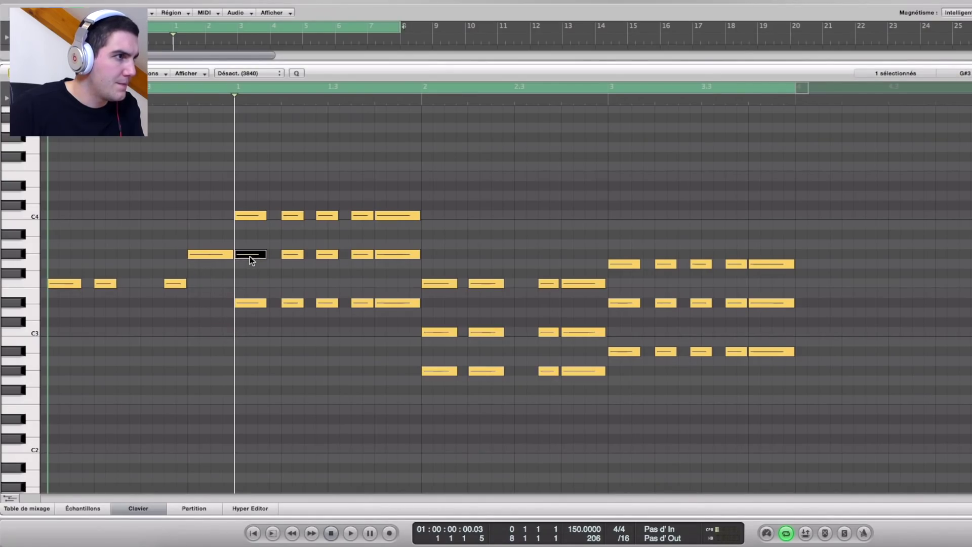
key("b")
left_click(253, 300)
key("BackSpace")
left_click(294, 256)
key("BackSpace")
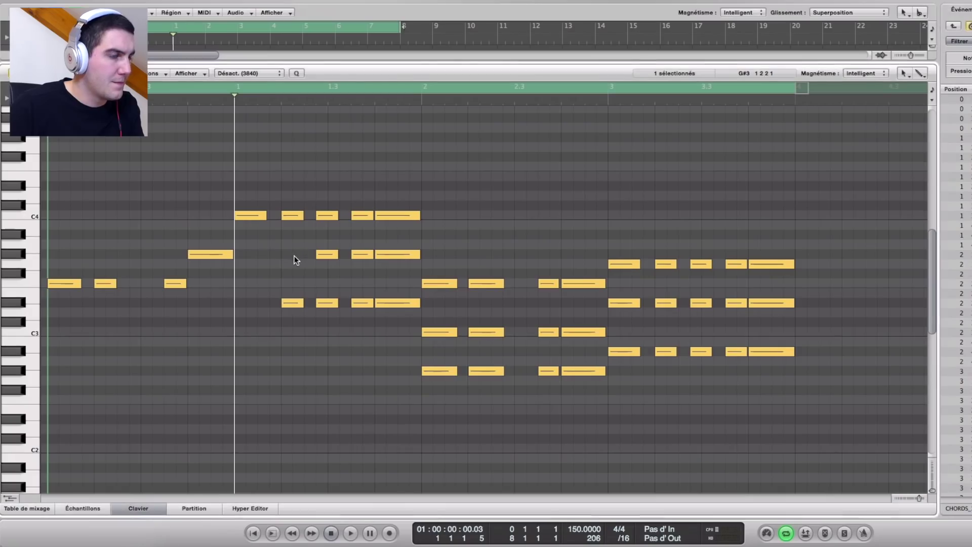
key("b")
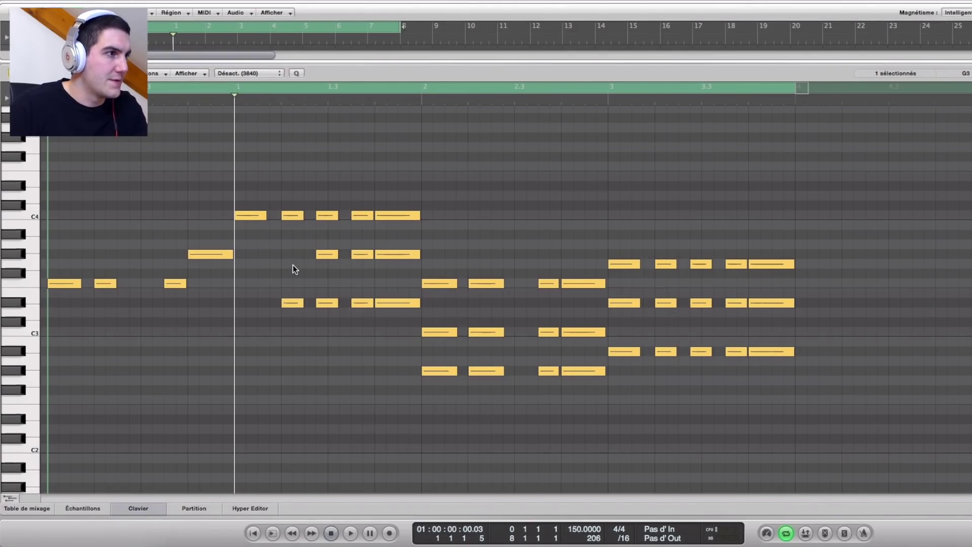
left_click(334, 255)
key("BackSpace")
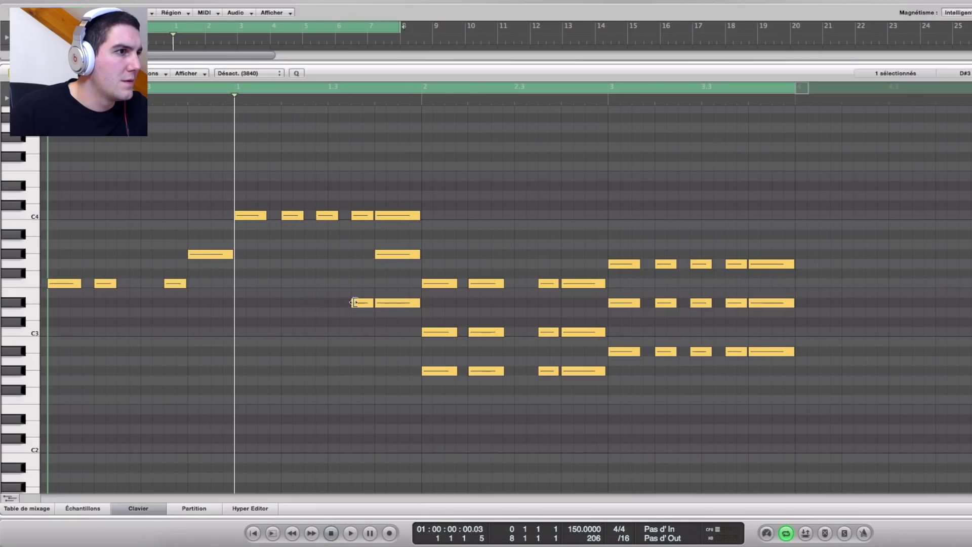
key("space")
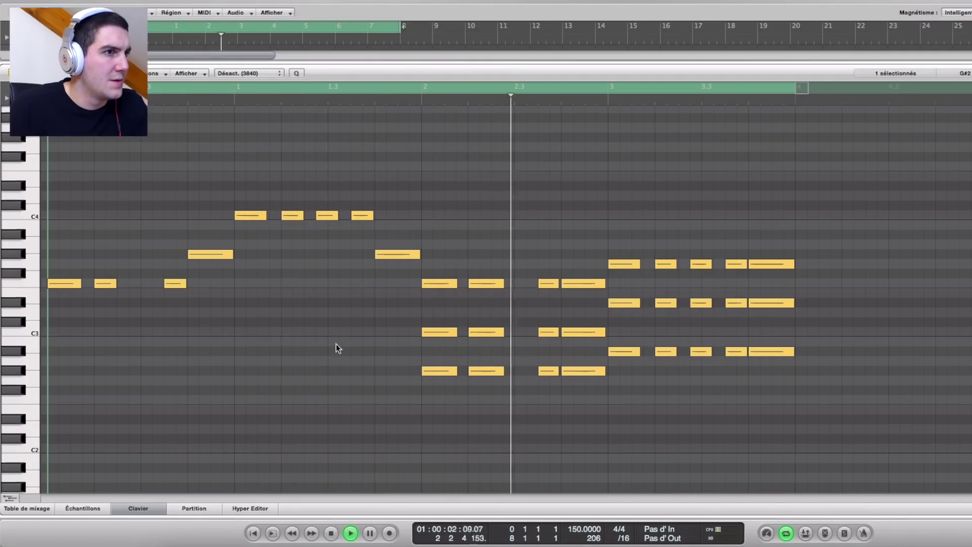
Thin the bar 2 chords to single F3 notes and move the last one to G3.
left_click_drag(496, 411, 424, 328)
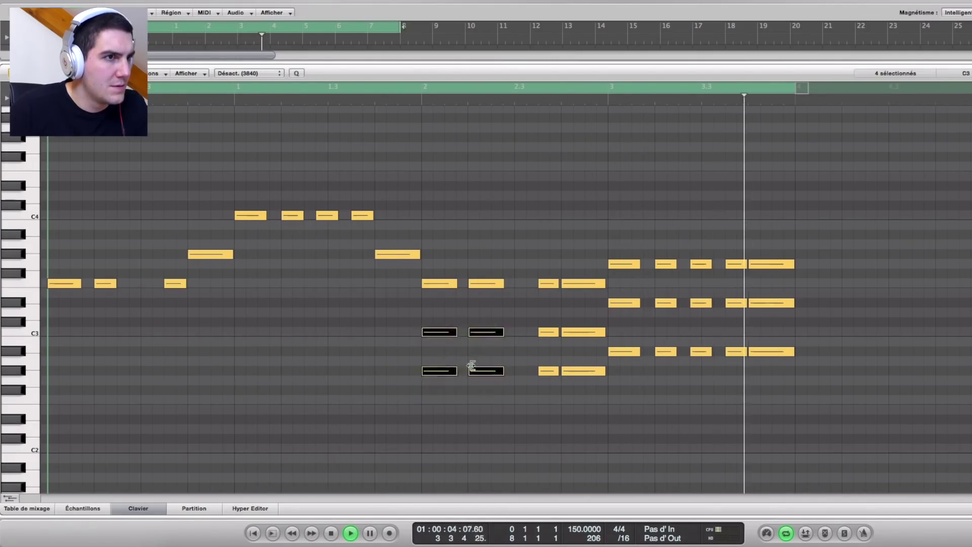
key("Delete")
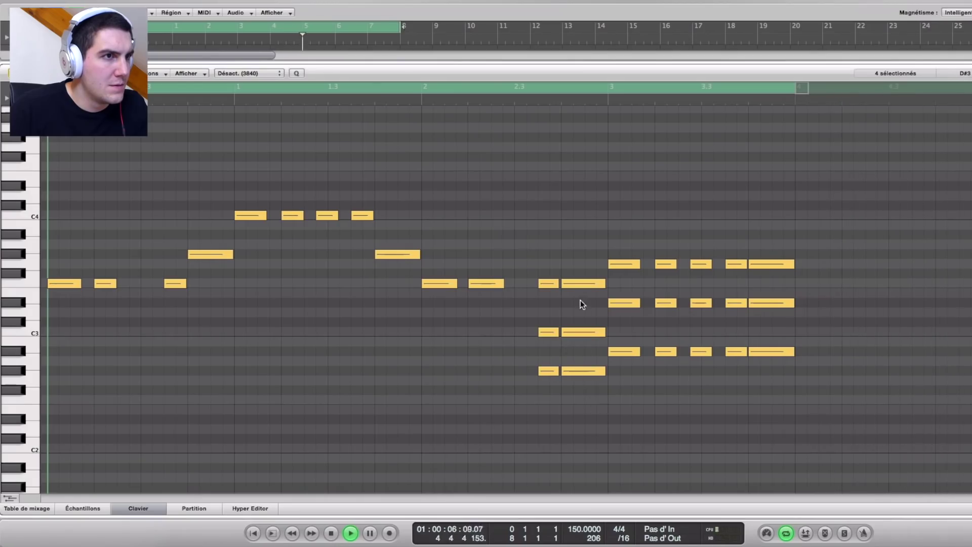
left_click_drag(582, 298, 580, 304)
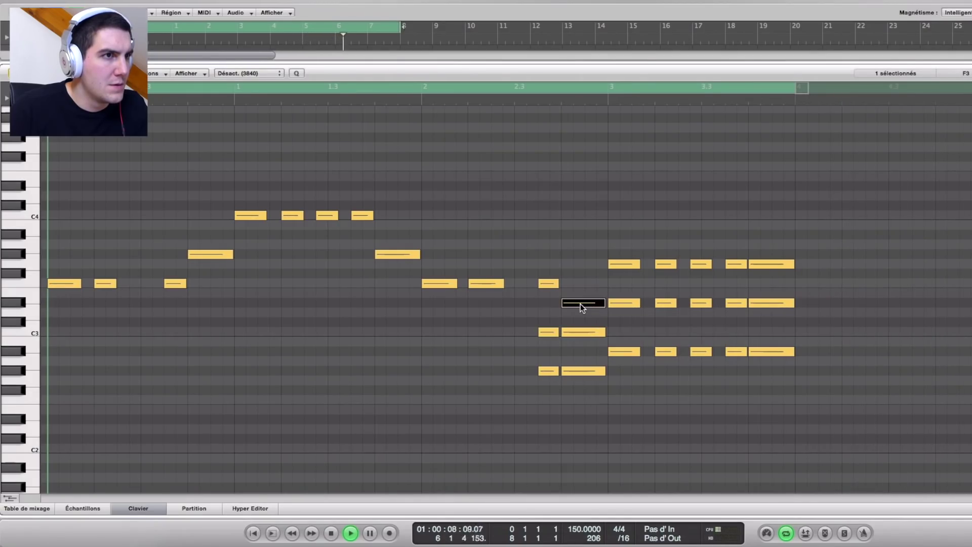
left_click_drag(587, 405, 577, 264)
key("Delete")
Thin all five chords of bar 3 to single D#3 notes.
left_click(624, 264)
key("Delete")
left_click(628, 351)
key("Delete")
left_click_drag(853, 389, 653, 344)
key("Delete")
left_click_drag(806, 281, 688, 275)
key("Delete")
key("Delete")
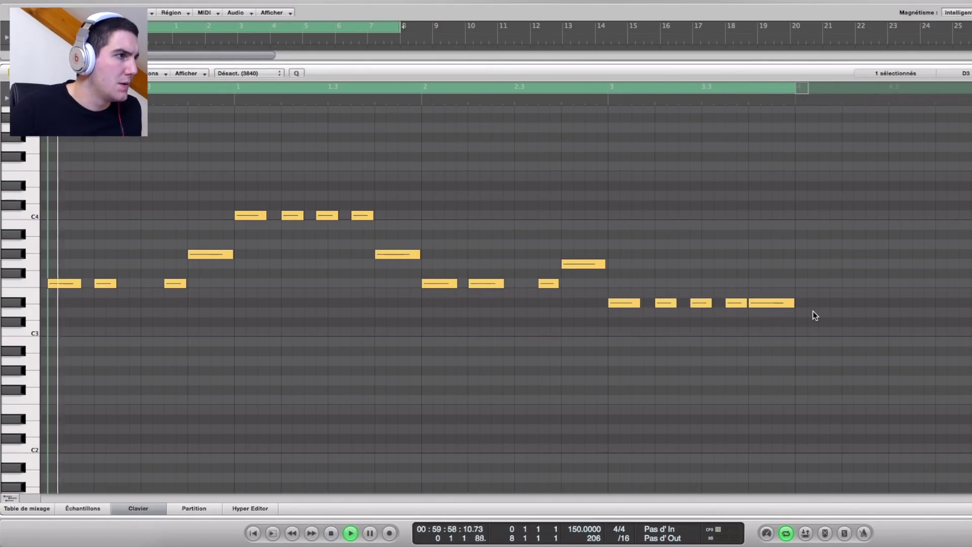
Lower the second note of the opening bar to D#3 and play the melody.
key("space")
left_click_drag(106, 284, 106, 310)
key("space")
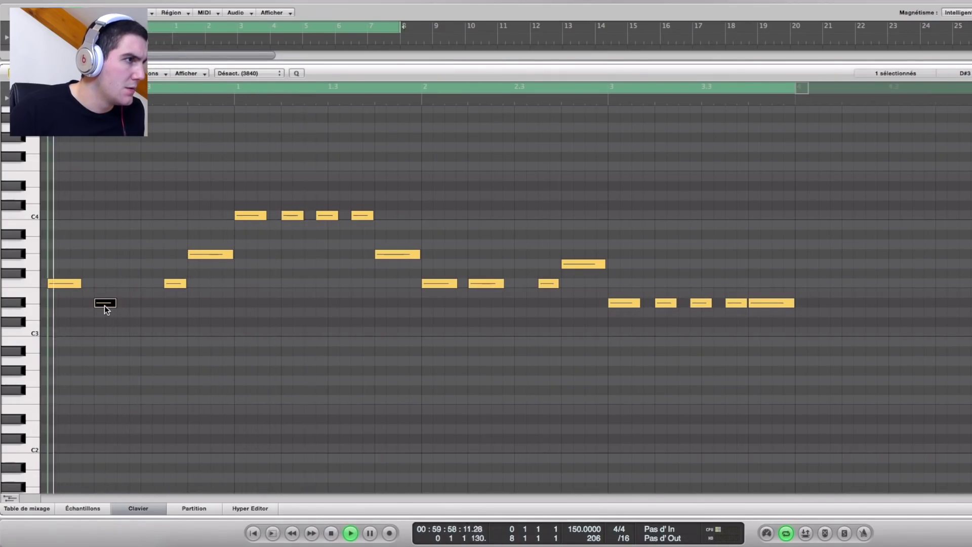
mouse_move(107, 310)
left_mouse_down()
mouse_move(107, 283)
mouse_move(107, 307)
left_mouse_up()
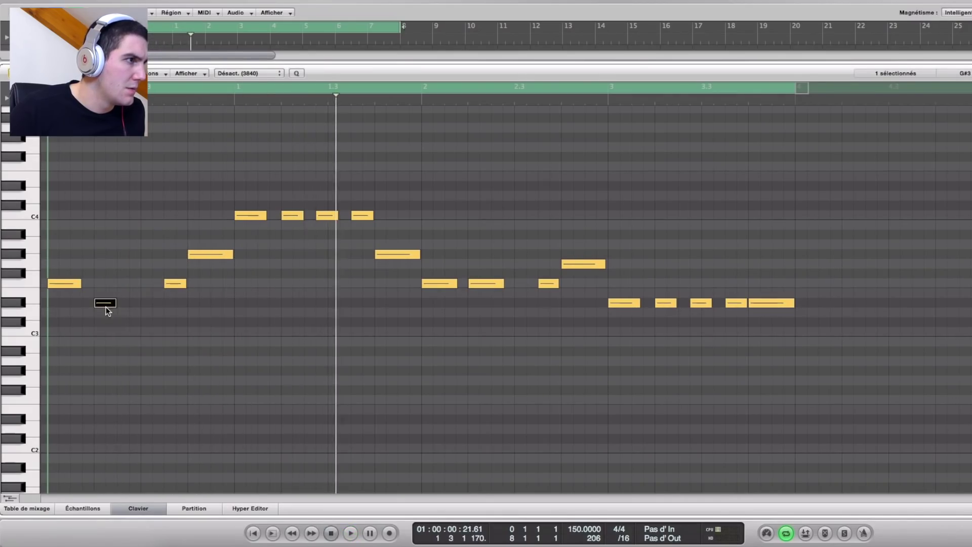
Raise the second note of the opening bar to F3, lengthen it slightly, and play the melody.
key("alt+Up")
key("alt+Up")
key("alt+Up")
key("alt+Down")
left_click(107, 285)
left_click_drag(115, 283, 126, 283)
left_click(166, 341)
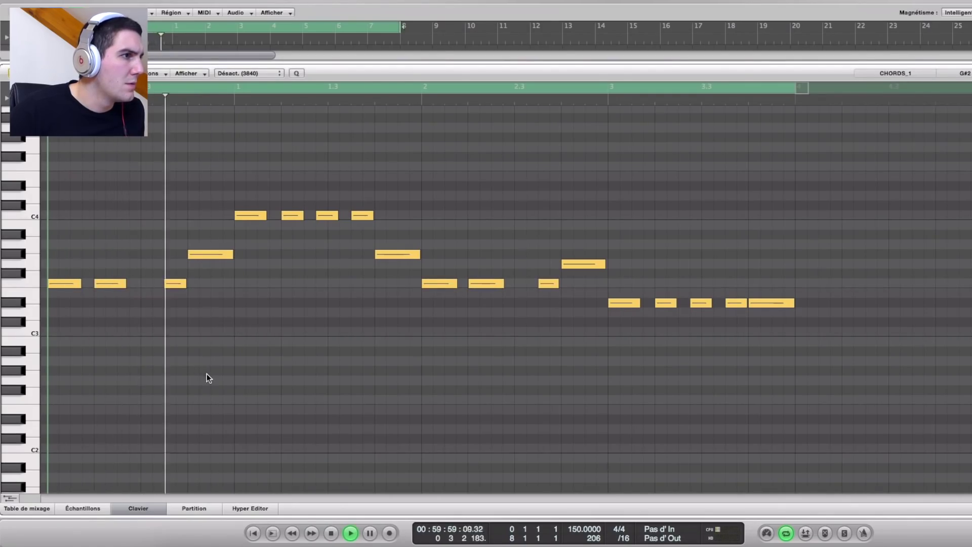
key("space")
Try bar 1's third note at D4 and its second note at A#3 while playing the melody.
left_click_drag(326, 225, 326, 205)
key("space")
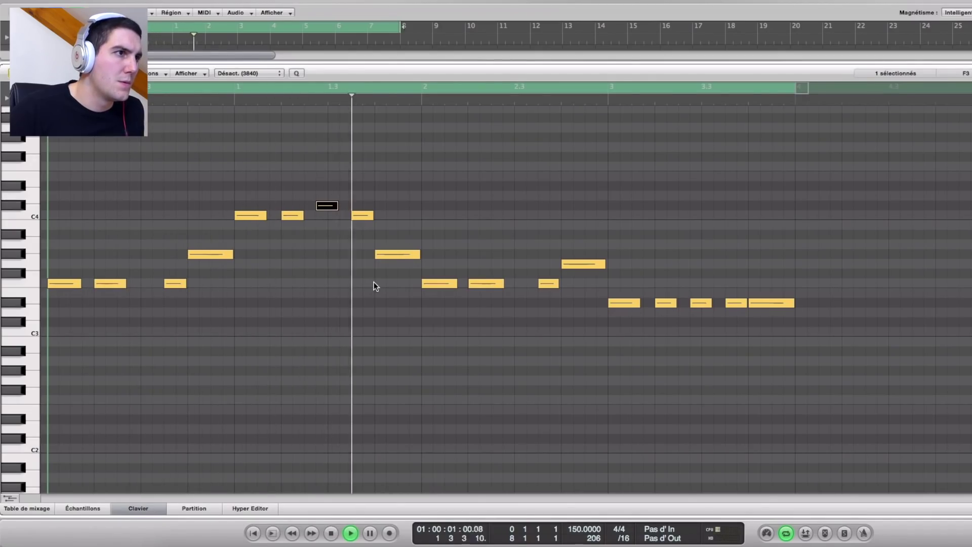
left_click_drag(327, 206, 290, 236)
left_click(328, 235)
left_click(334, 282)
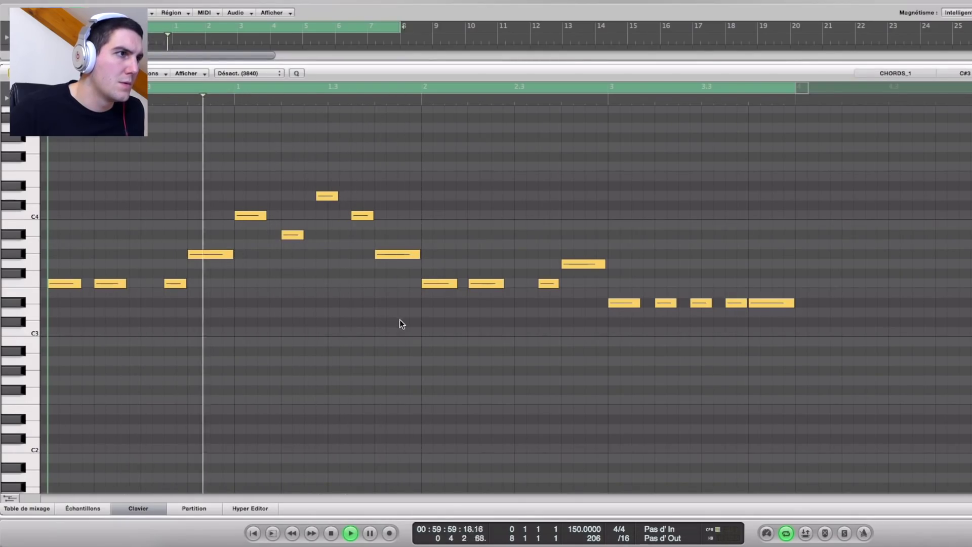
key("space")
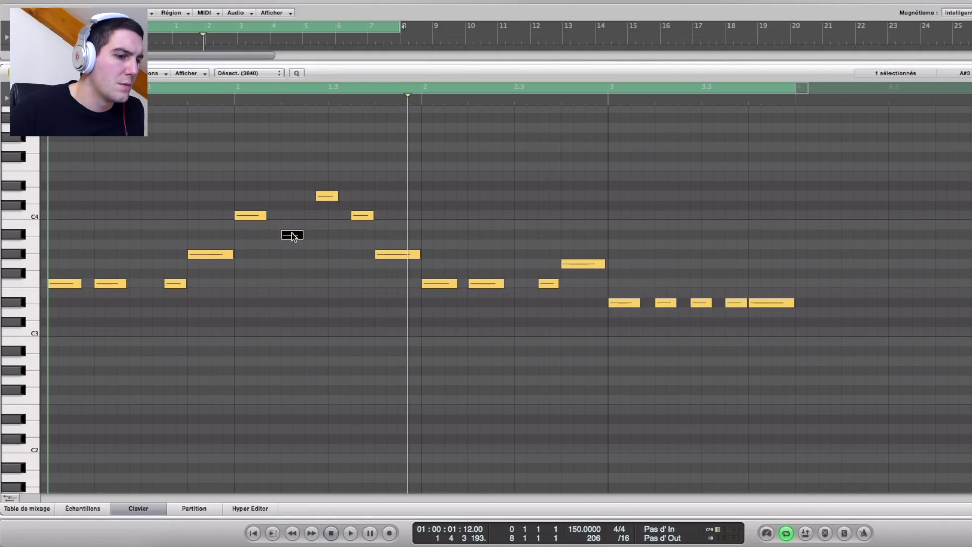
Lower bar 1's second note to G#3, raise its third note to D#4, and play the melody.
left_click_drag(297, 240, 296, 259)
left_click(296, 269)
left_click(327, 199)
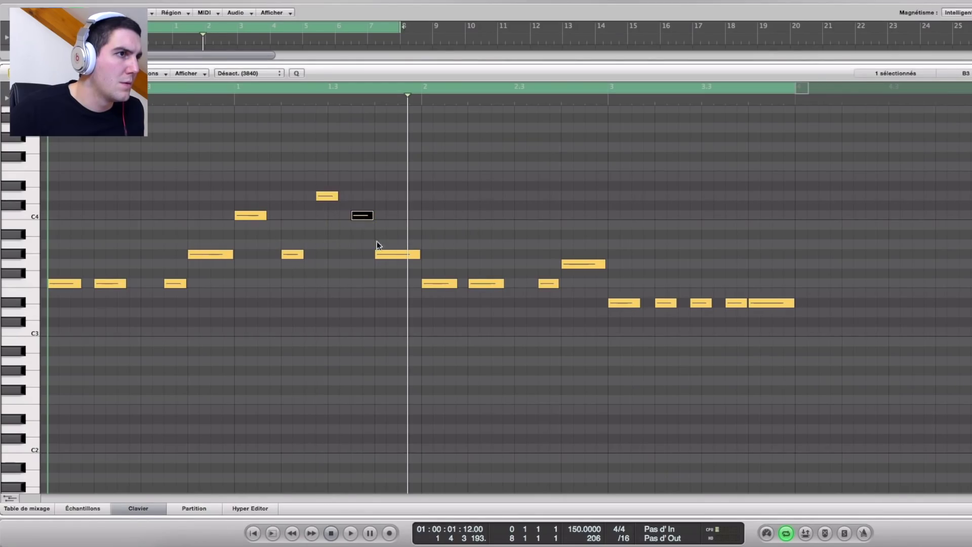
left_click_drag(327, 198, 327, 187)
left_click(343, 244)
key("space")
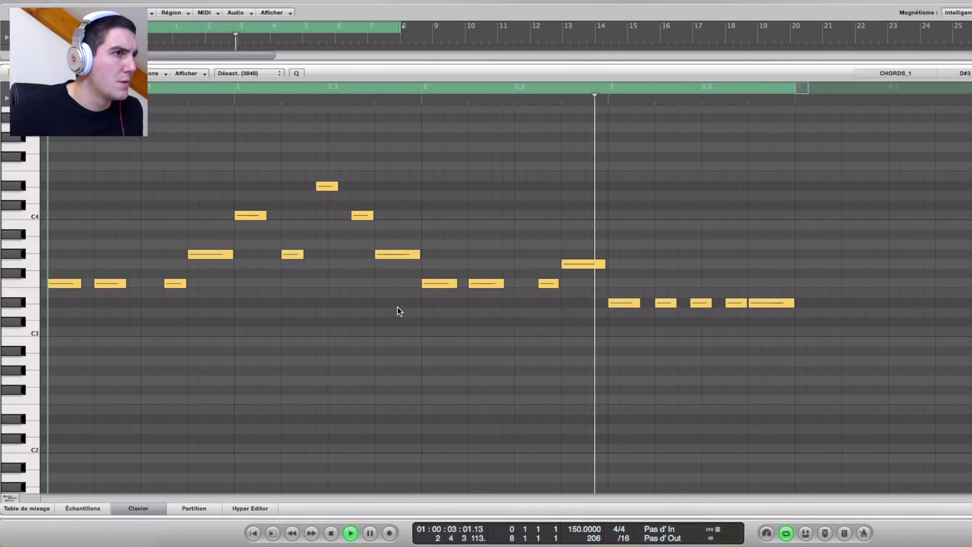
Lower the opening bar's second note to C#3 and bar 1's third note to A#3, playing the melody.
left_click(110, 283)
mouse_move(110, 311)
left_mouse_down()
mouse_move(112, 332)
mouse_move(111, 324)
left_mouse_up()
key("space")
left_click(199, 381)
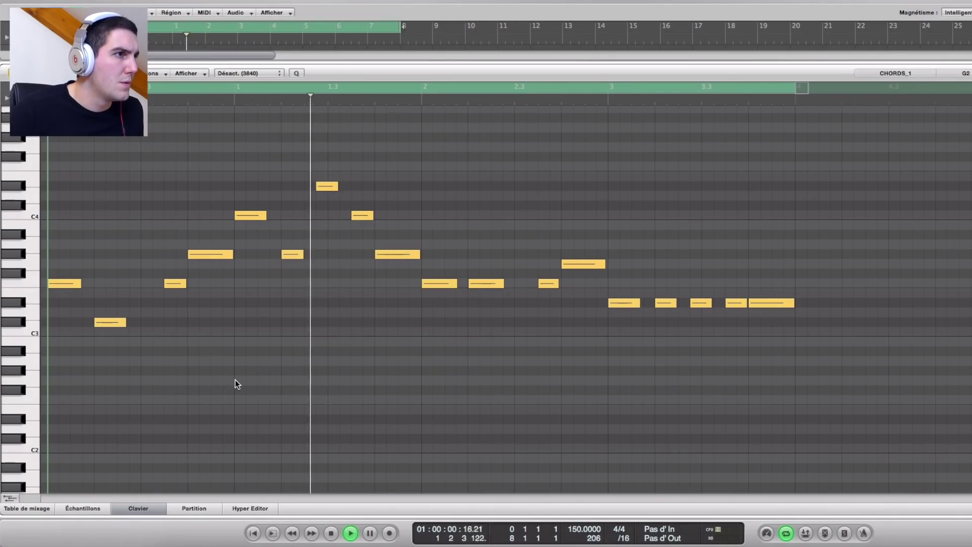
key("space")
left_click_drag(324, 189, 327, 236)
key("space")
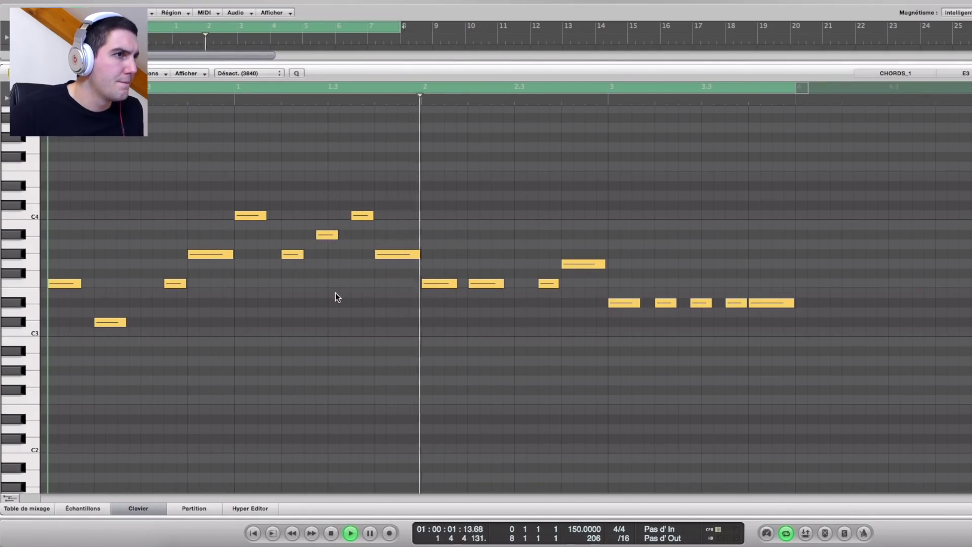
Lower the second note of bar 2 to C#3 and play the melody.
key("space")
left_click_drag(486, 284, 488, 324)
left_click(488, 367)
key("space")
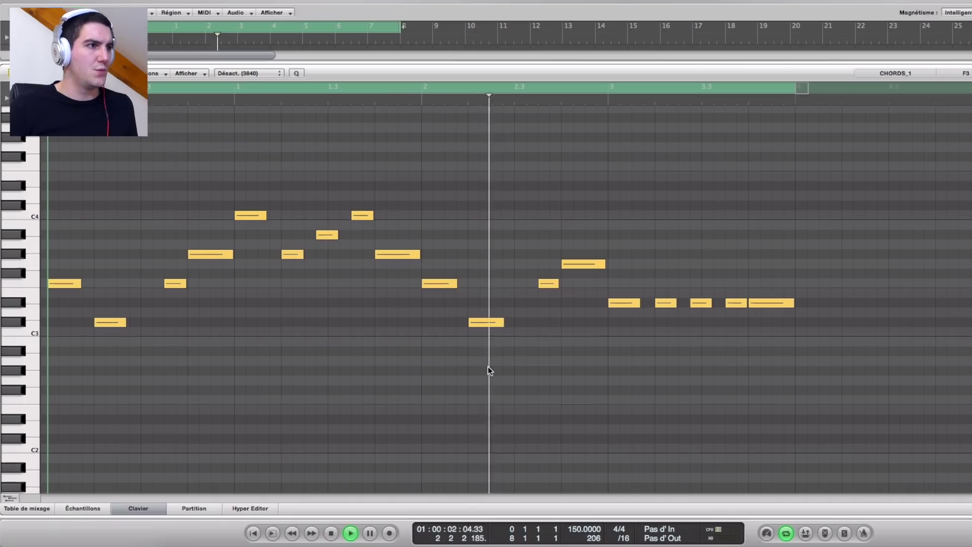
Try bar 2's second note at G#3 and bar 3's second note at A#2, and play the melody.
key("space")
left_click_drag(483, 326, 484, 257)
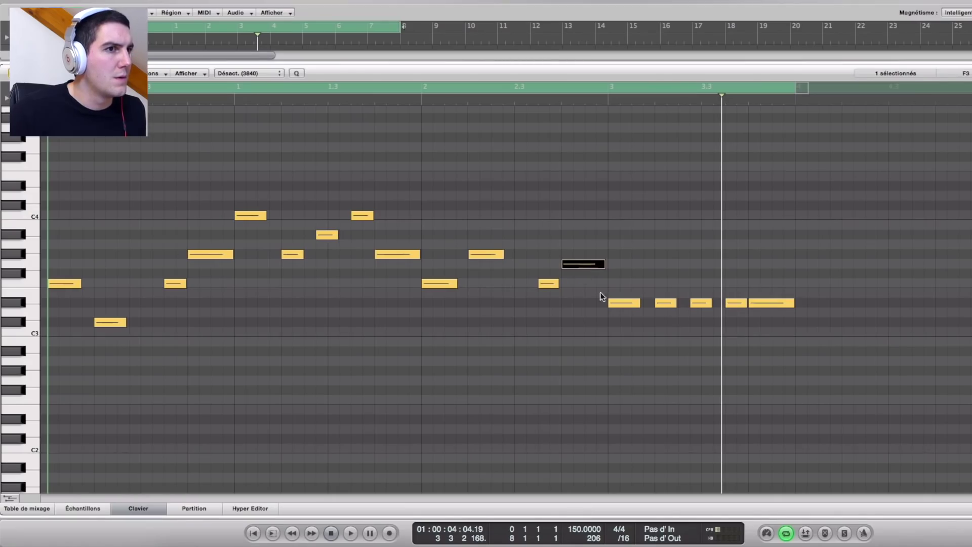
left_click(627, 303)
left_click_drag(664, 303, 664, 358)
left_click(668, 380)
key("space")
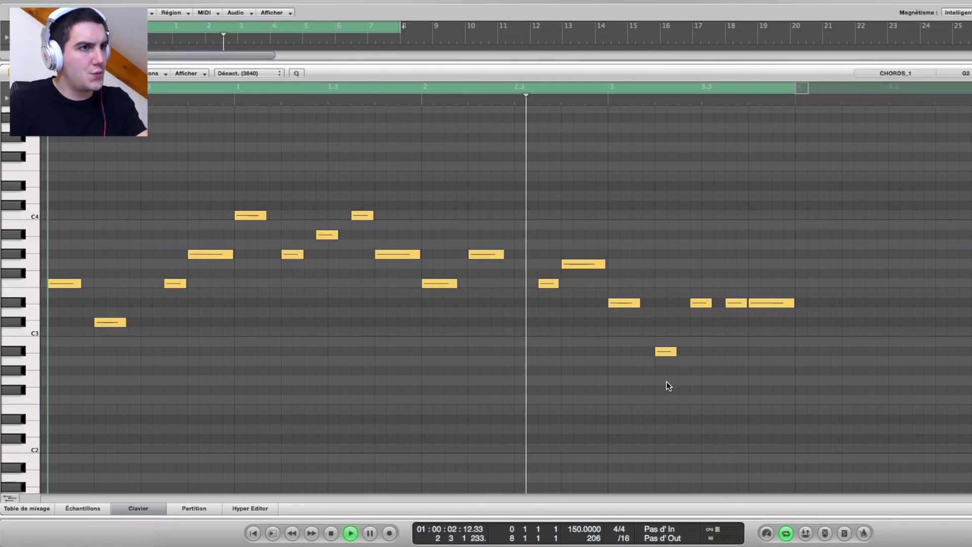
Lower bar 3's fourth note to C#3 and its last note to A#2, and play the ending.
key("space")
left_click_drag(742, 304, 762, 352)
left_click(664, 407)
key("space")
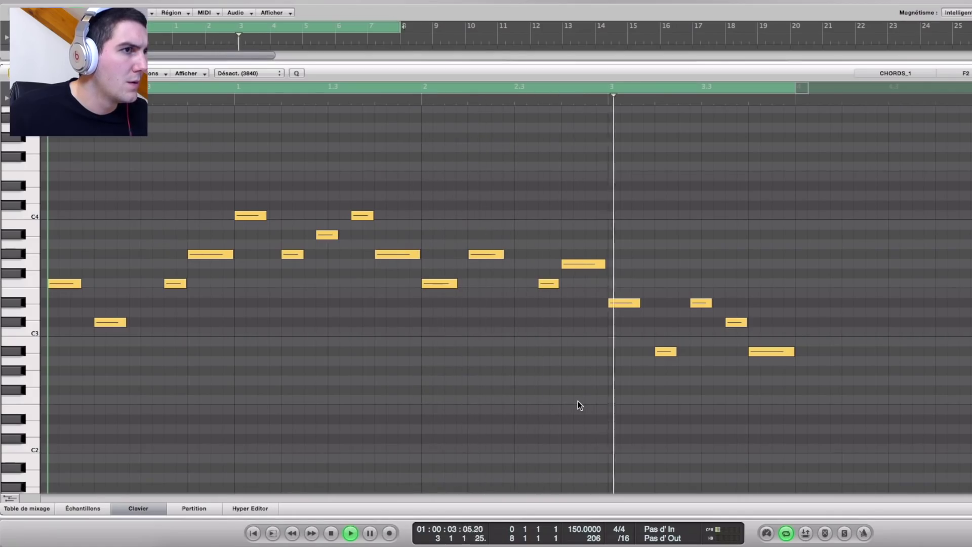
key("space")
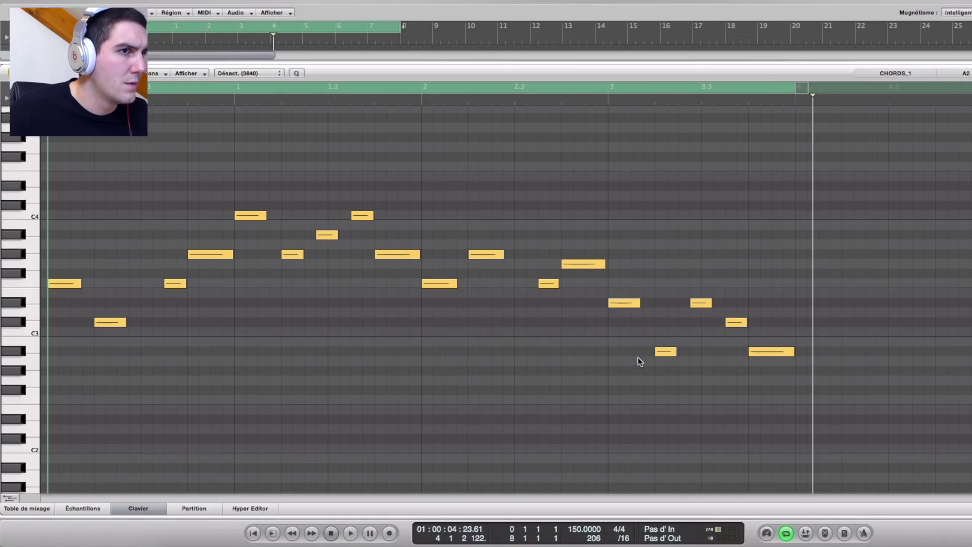
Set bar 3's last four notes to C#3, F3, D#3 and C#3, and play the ending.
left_click_drag(667, 352, 704, 281)
left_click_drag(735, 322, 734, 303)
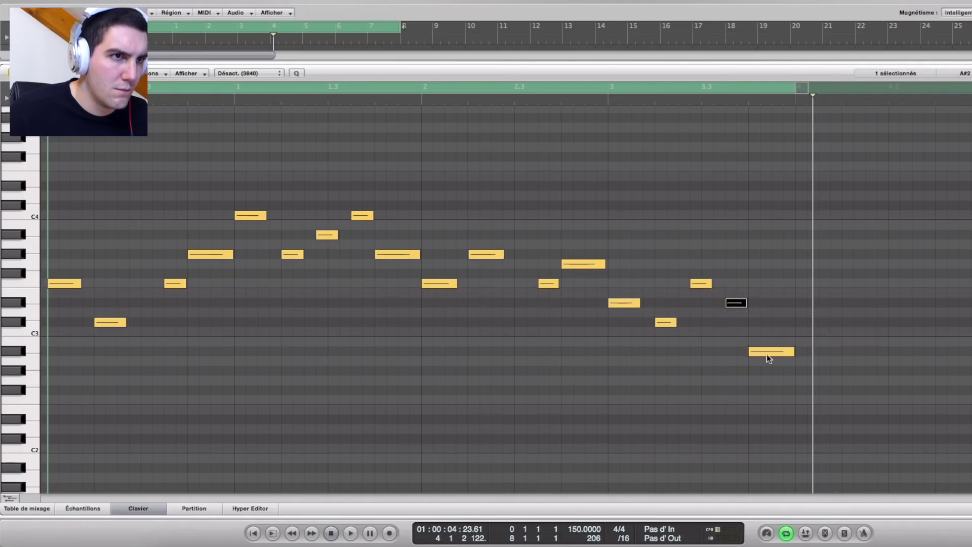
left_click_drag(767, 354, 767, 330)
key("space")
left_click(773, 364)
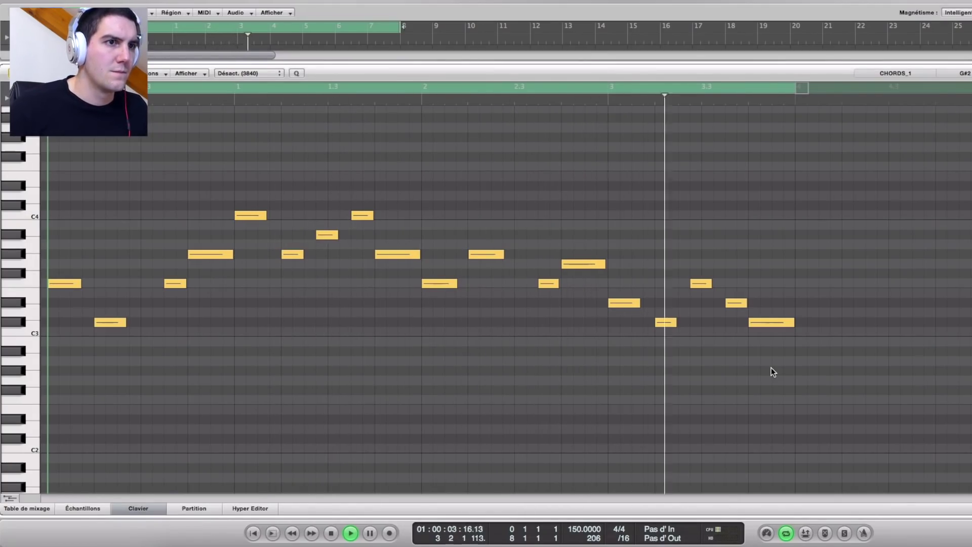
key("space")
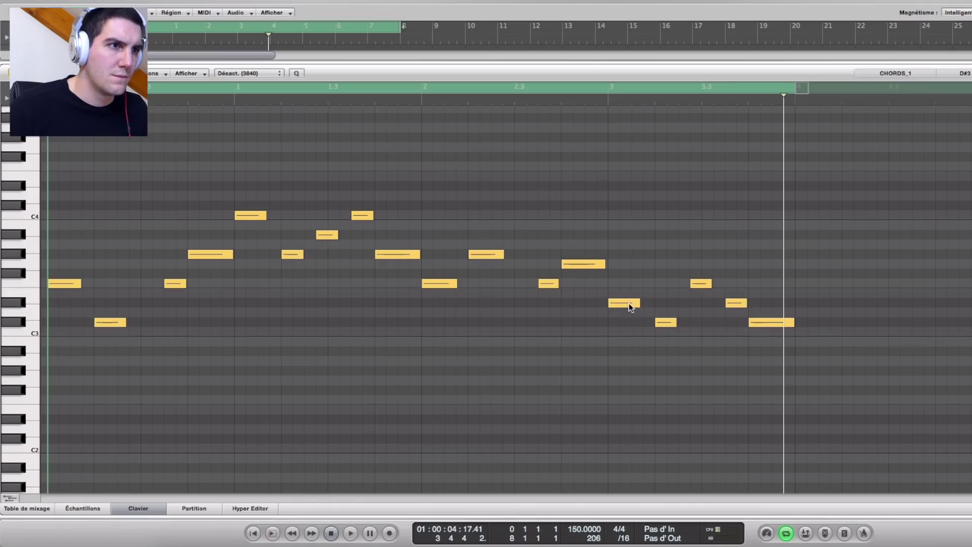
Lower the second note of bar 3 to B2 and play the melody.
left_click_drag(665, 328, 665, 338)
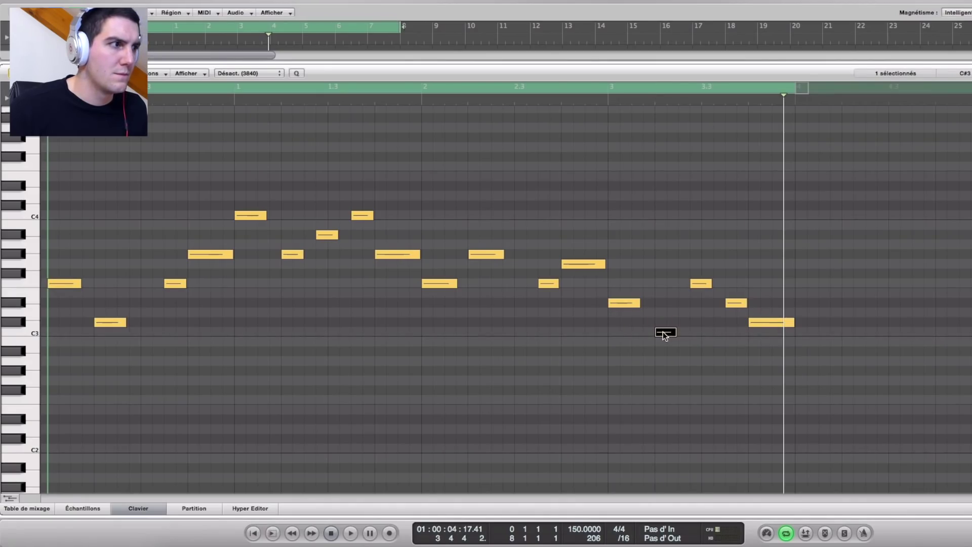
mouse_move(104, 324)
left_mouse_down()
mouse_move(105, 287)
mouse_move(105, 325)
left_mouse_up()
left_click(692, 336)
mouse_move(665, 334)
left_mouse_down()
mouse_move(662, 306)
mouse_move(663, 346)
left_mouse_up()
left_click(688, 396)
key("space")
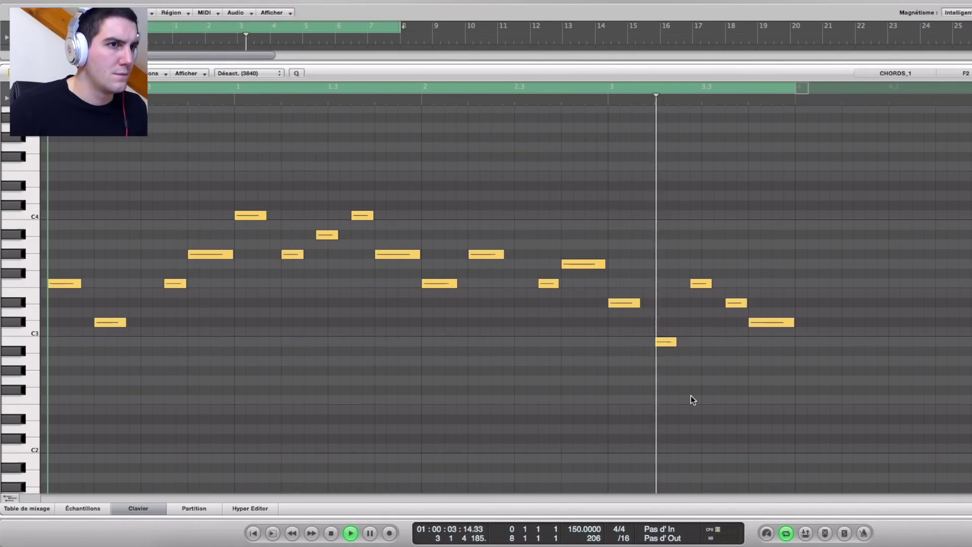
Set bar 3's last four notes to A#2, D#3, C#3 and D#3 while playing the melody.
key("space")
left_click_drag(661, 344, 662, 353)
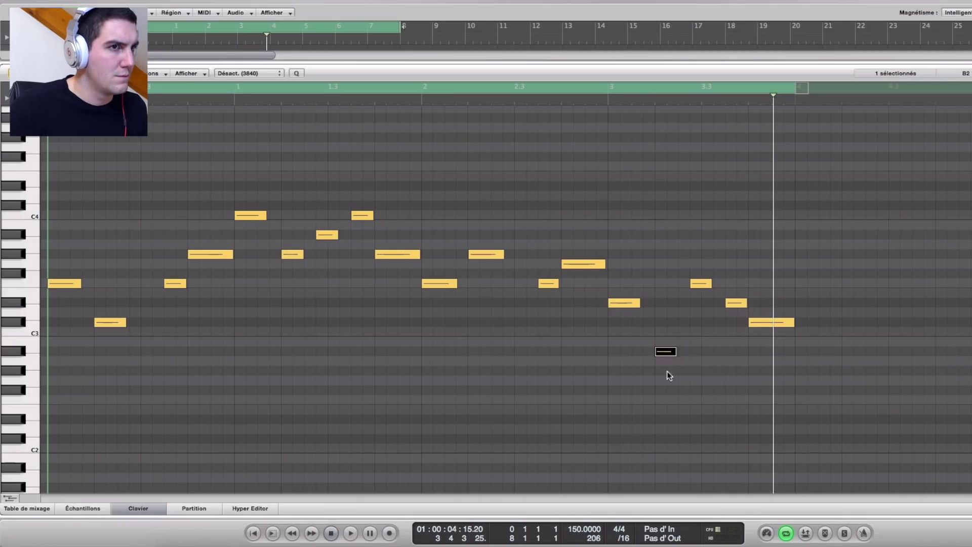
key("space")
left_click_drag(701, 283, 761, 357)
left_click(762, 379)
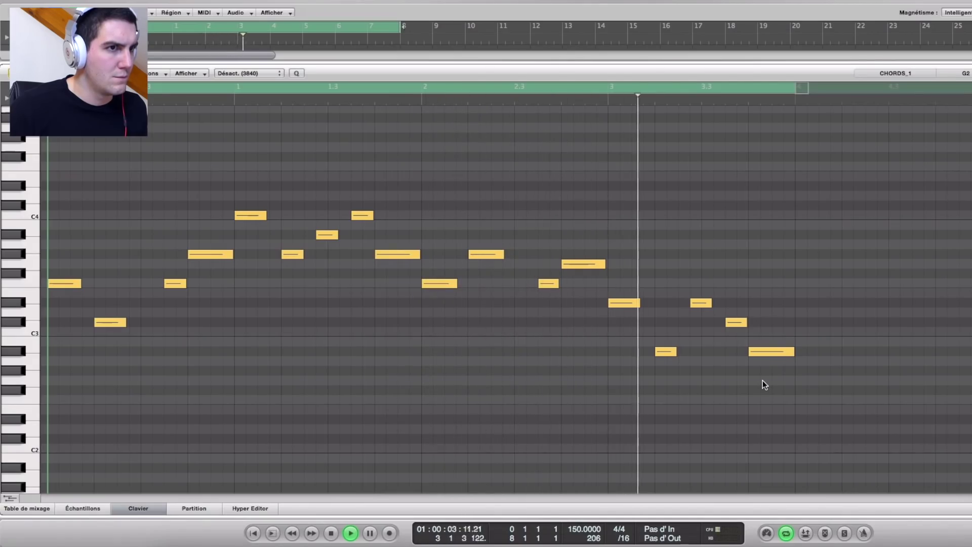
left_click_drag(765, 352, 766, 304)
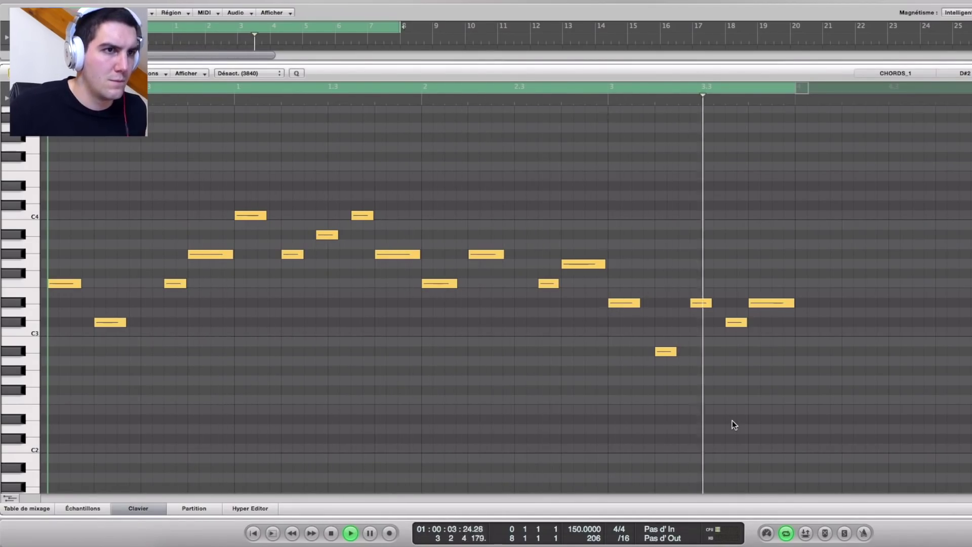
Set bar 3's last four notes to C#3, A#3, G#3 and G3, and play the melody.
key("space")
left_click_drag(666, 352, 702, 236)
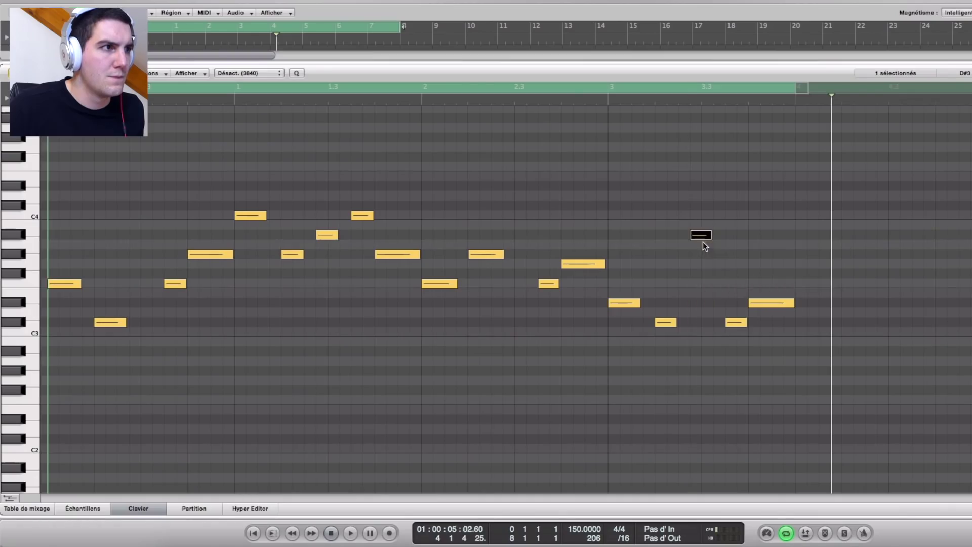
left_click_drag(738, 323, 739, 263)
left_click_drag(770, 302, 772, 264)
left_click(780, 299)
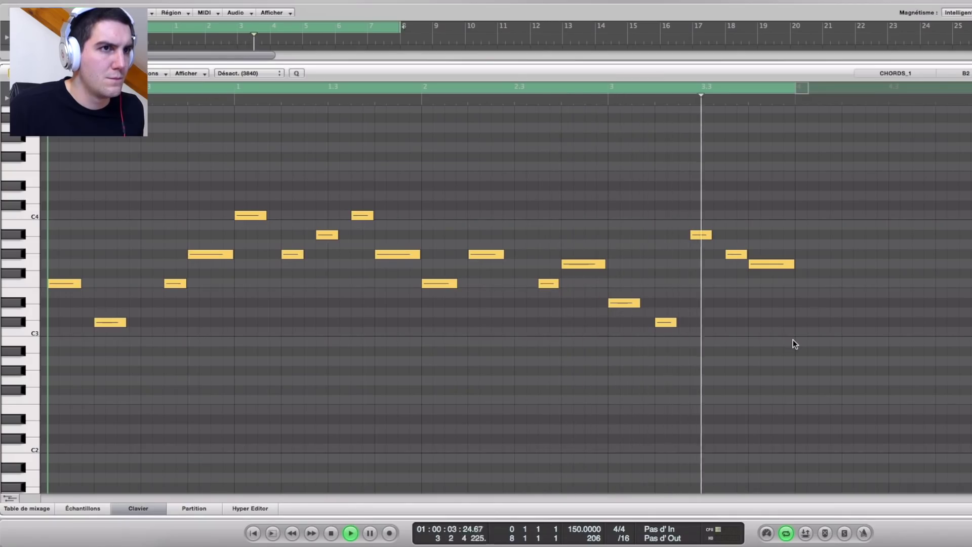
key("space")
key("space")
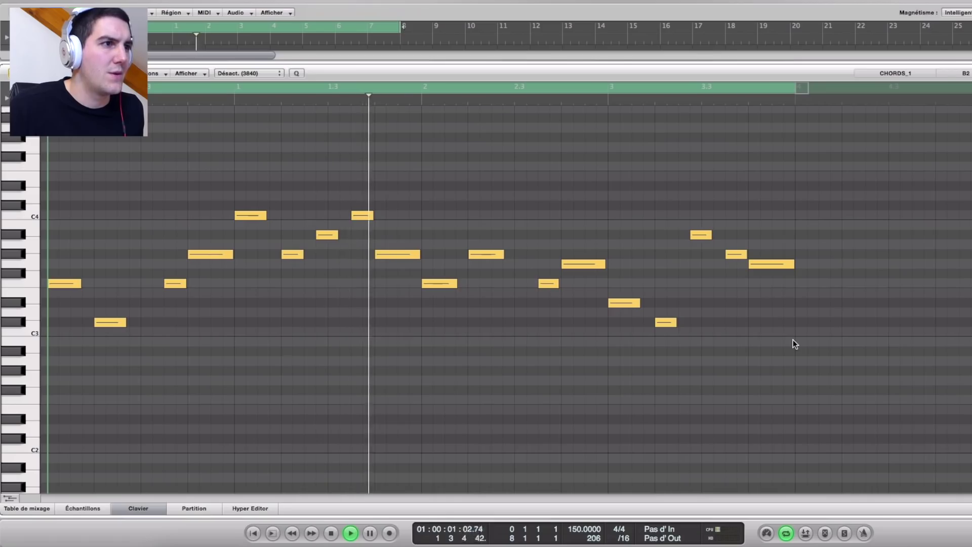
Move the second note of bar 2 down to C#3 and play the melody.
key("space")
left_click_drag(485, 254, 487, 322)
left_click(512, 371)
key("space")
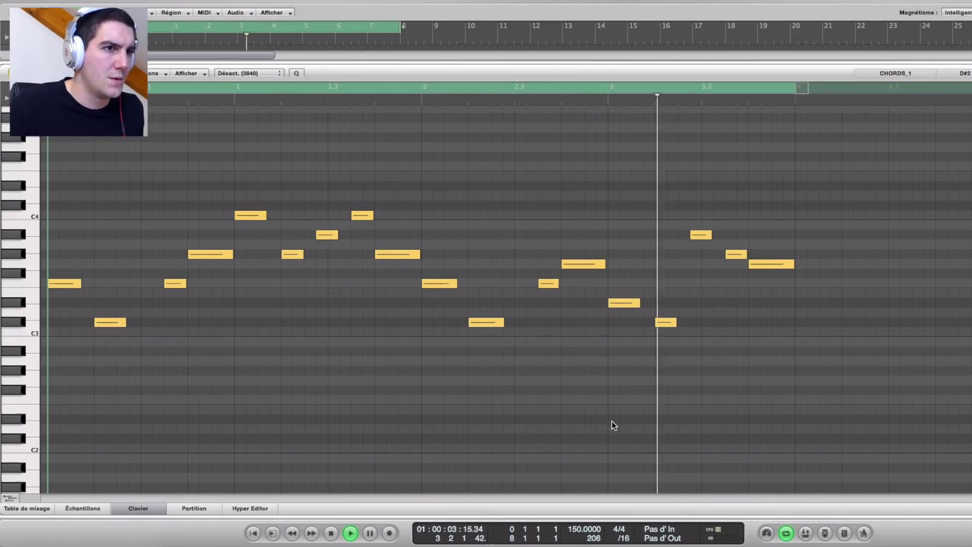
Raise the second note of bar 3 to F3 and play the ending.
key("space")
left_click(629, 305)
left_click_drag(671, 322, 669, 284)
key("space")
left_click(679, 323)
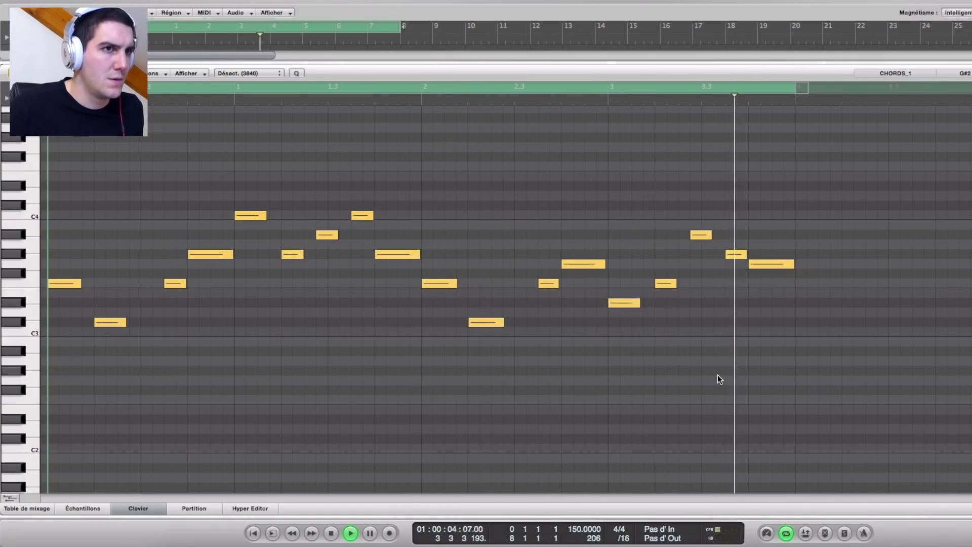
key("space")
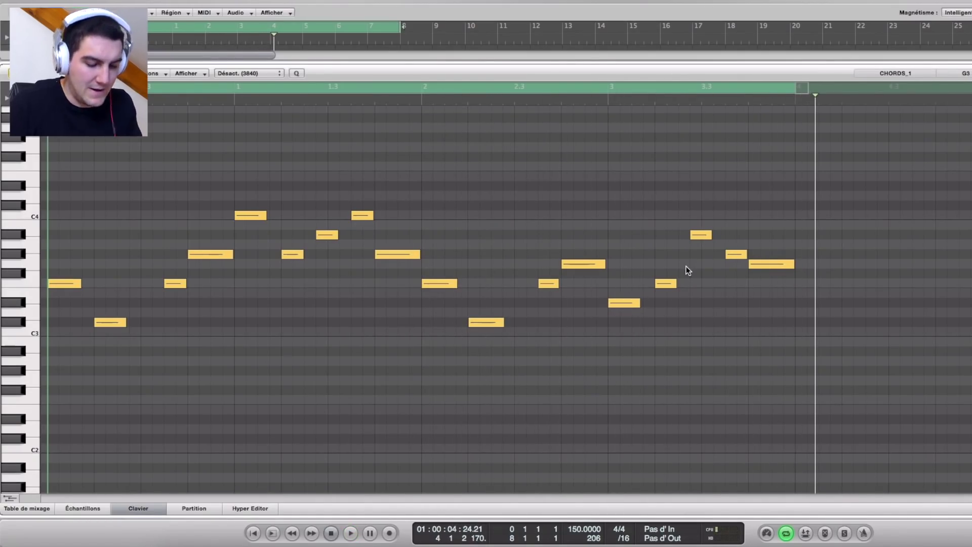
Leave the note editor, copy the melody region from track 1 to tracks 2 through 5, and play them soloed with the chords.
key("p")
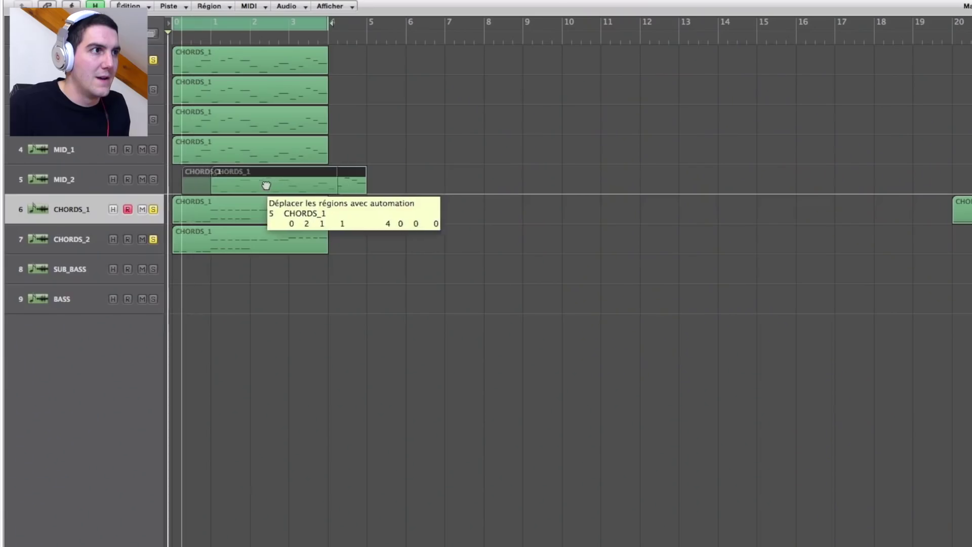
left_click_drag(265, 184, 244, 188)
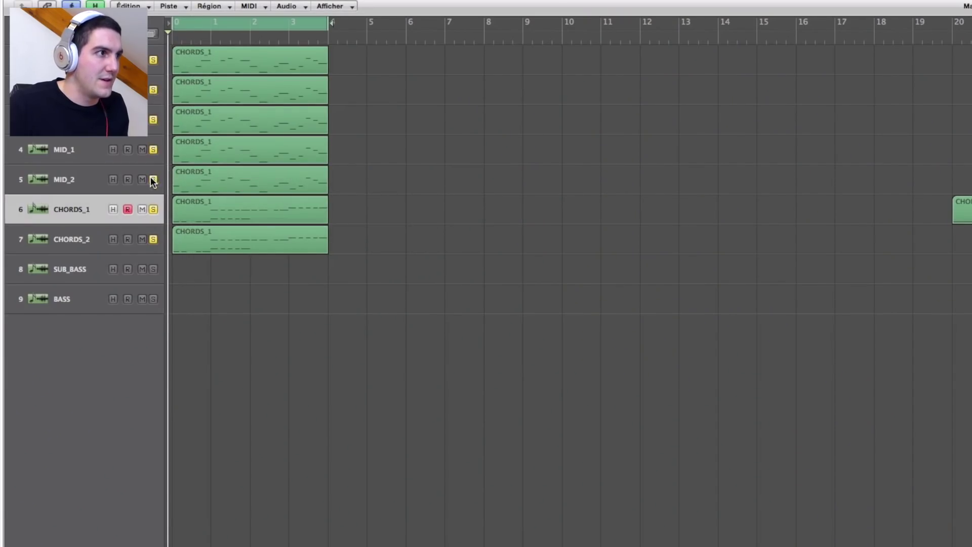
key("XF86AudioRaiseVolume")
key("space")
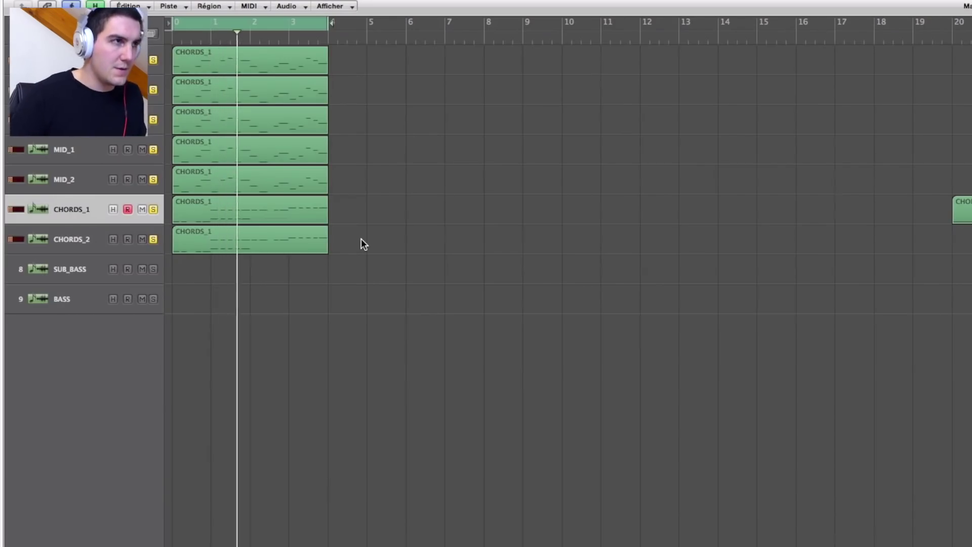
Turn off solo on tracks 3 to 7, keeping only the first two tracks soloed.
left_click(154, 69)
left_click(154, 231)
left_click_drag(152, 149, 149, 120)
left_click_drag(154, 181, 153, 239)
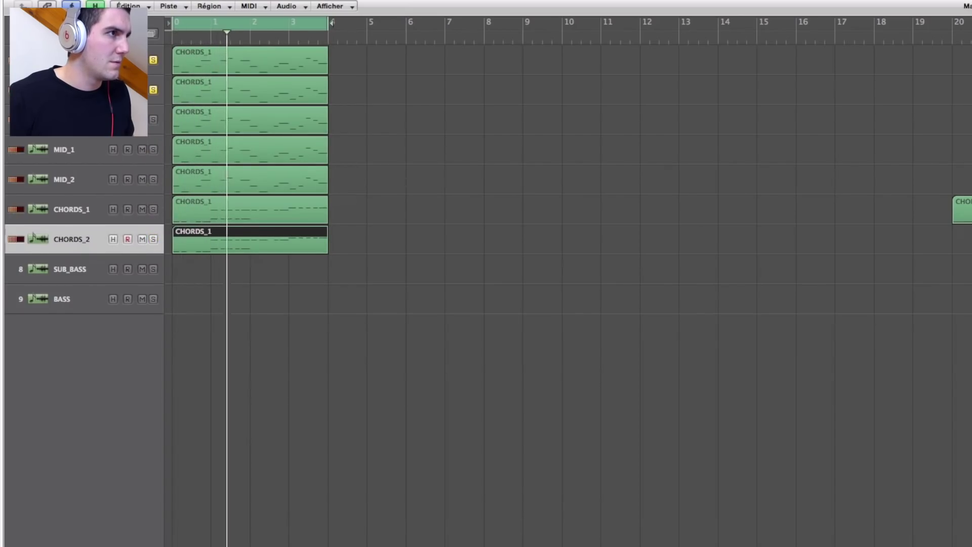
left_click(144, 96)
Open track 2's melody region for note editing and transpose all its notes up one octave.
double_click(211, 82)
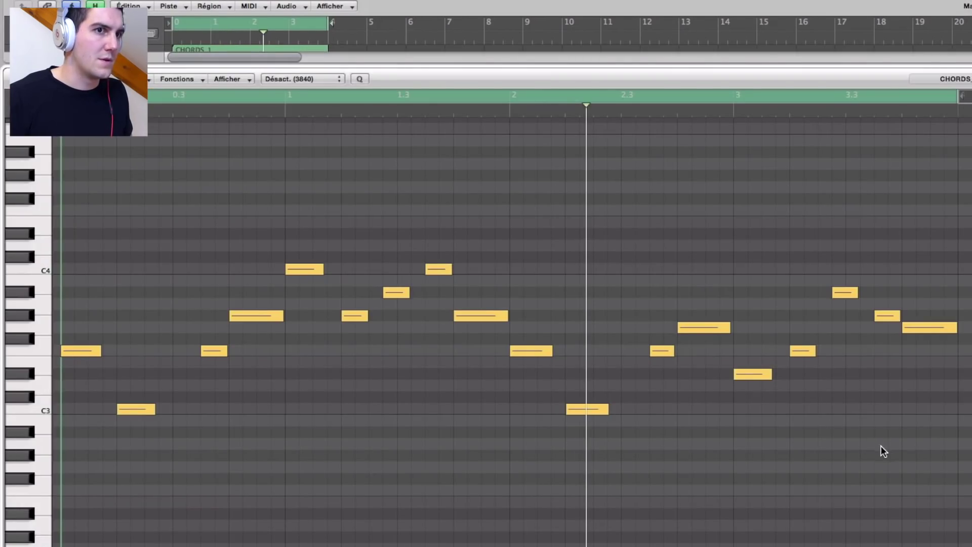
left_click_drag(937, 486, 11, 265)
left_click_drag(79, 357, 81, 218)
key("space")
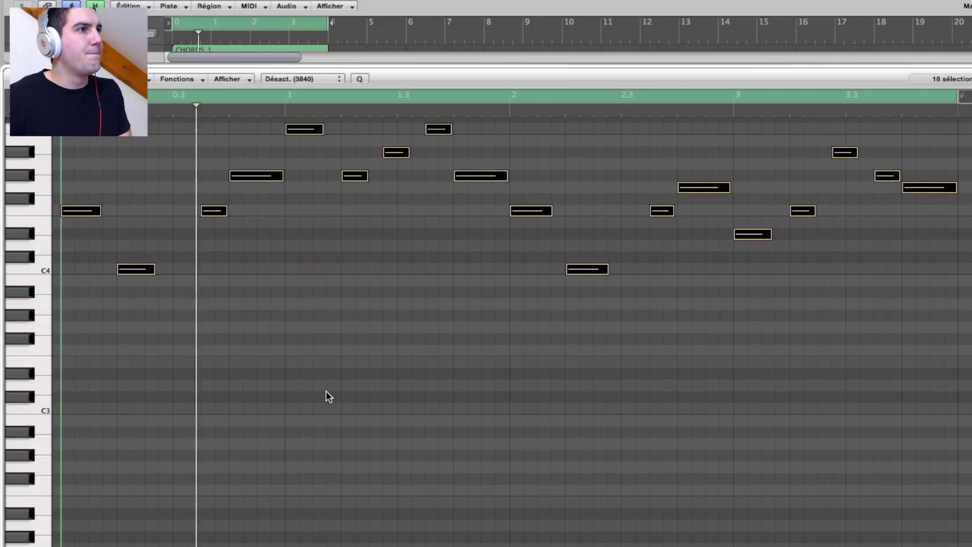
Return to the arrangement, solo tracks 3 to 7 again, and play all the melody and chord tracks at a higher volume.
key("p")
key("p")
key("p")
left_click(153, 120)
left_click(153, 150)
left_click(153, 180)
left_click(155, 210)
left_click(154, 239)
key("XF86AudioRaiseVolume")
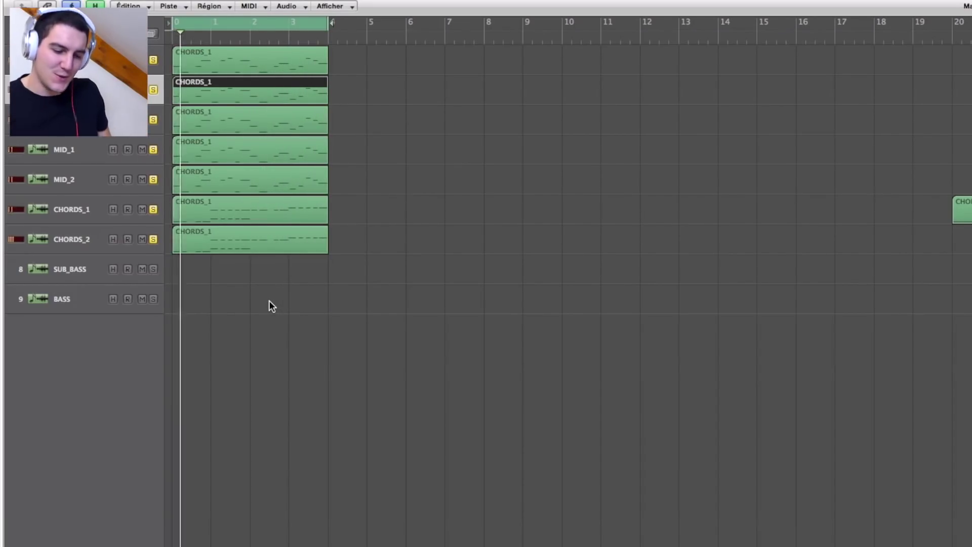
key("XF86AudioRaiseVolume")
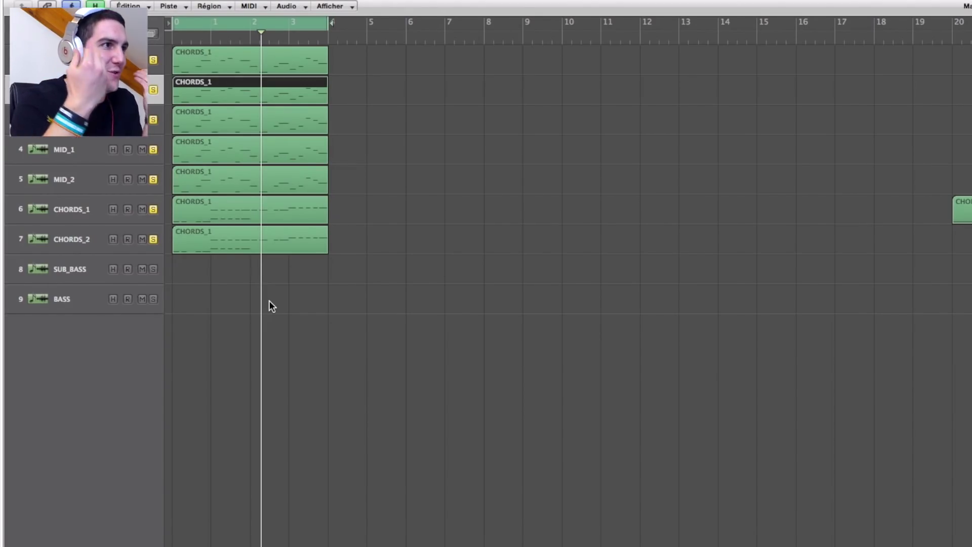
Raise the volume further and listen to the melody and chord loop again.
key("XF86AudioRaiseVolume")
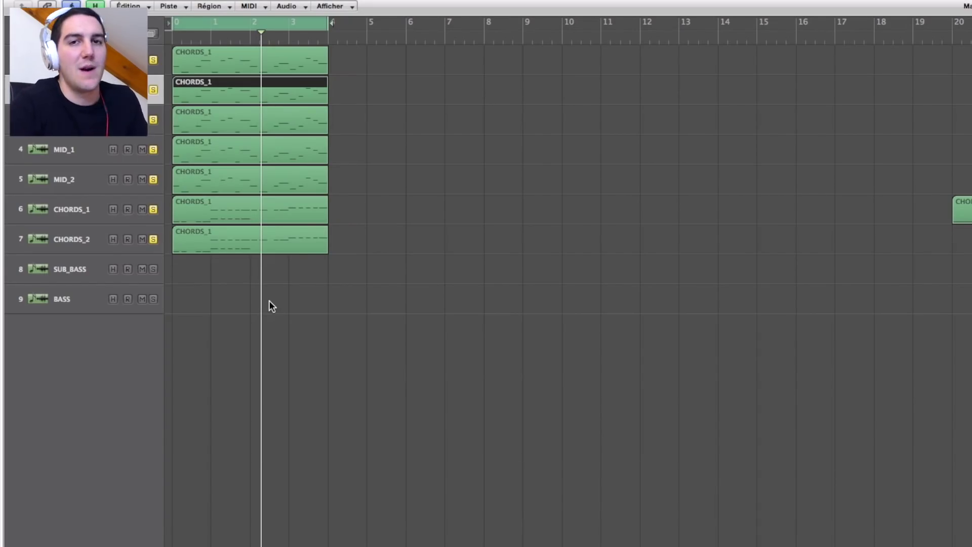
key("XF86AudioRaiseVolume")
key("space")
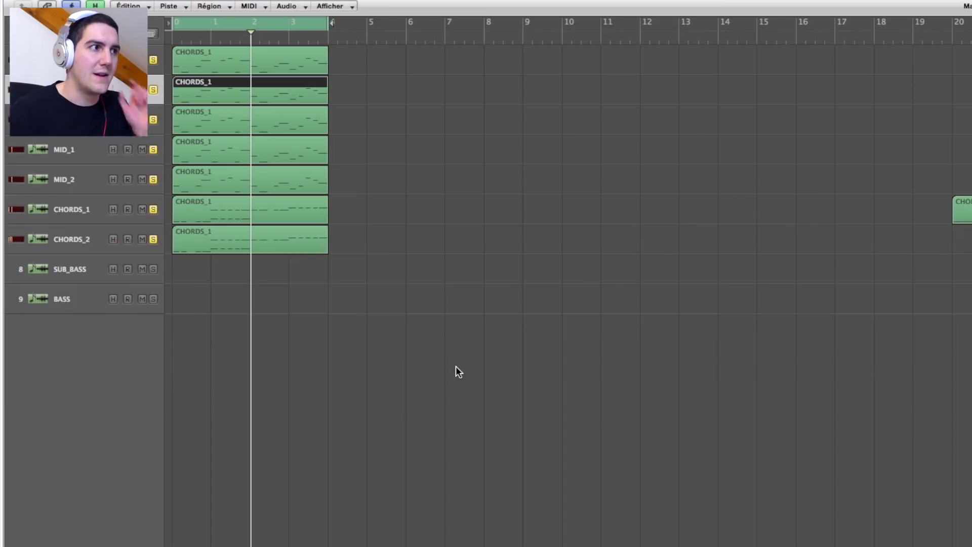
key("space")
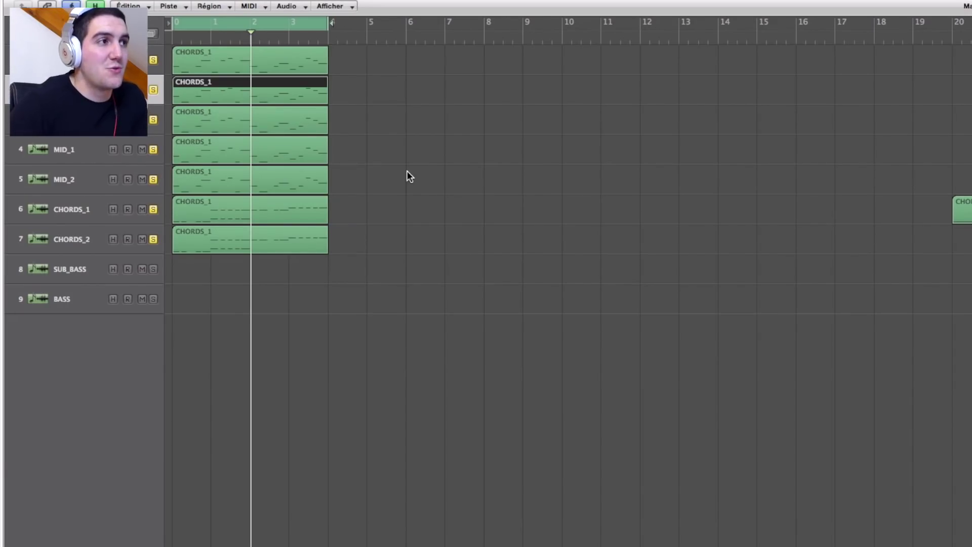
Move the melody and chord regions to bar 17 and open an empty CHORDS_1 region for note editing.
left_click(580, 363)
left_click_drag(679, 389, 907, 78)
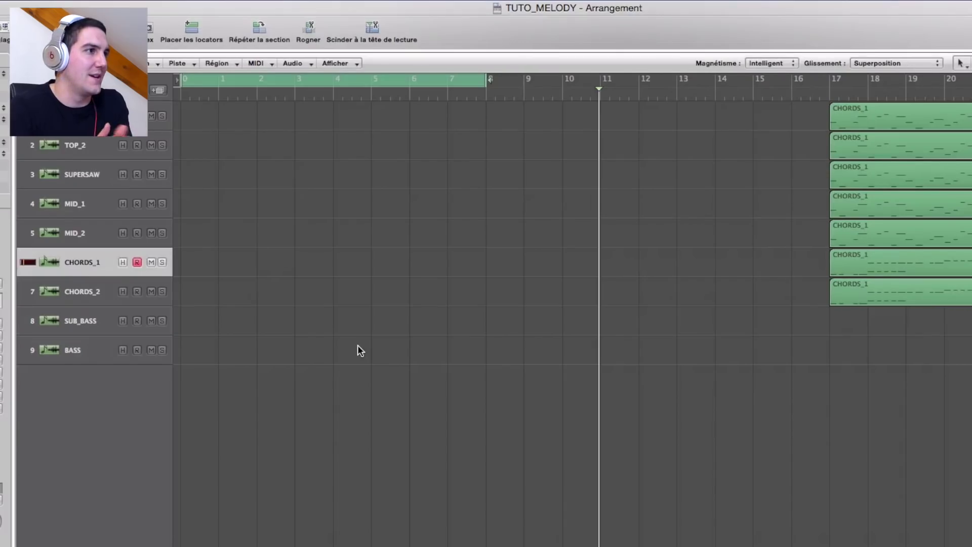
key("p")
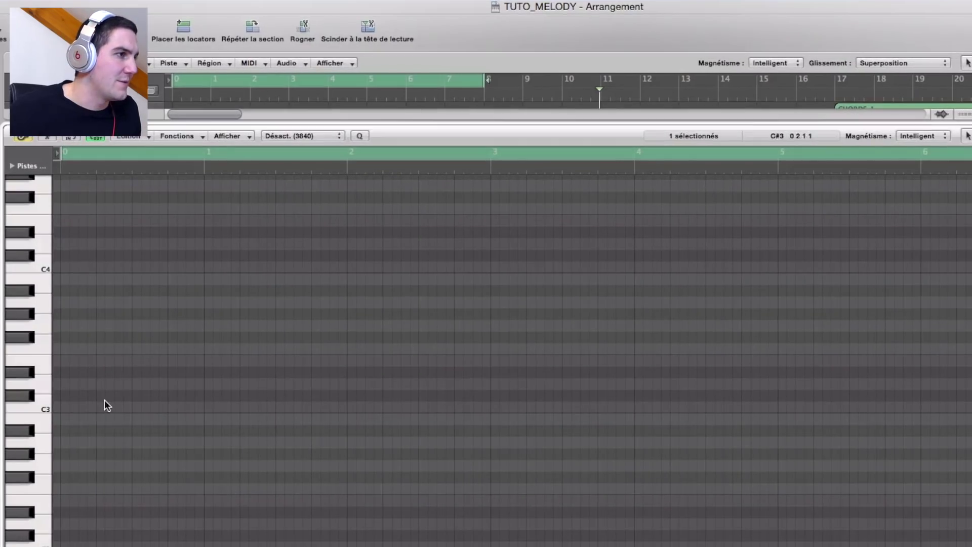
Place a D#3 note at the start of bar 0, lengthen it to one full bar, and play it.
left_click(71, 373)
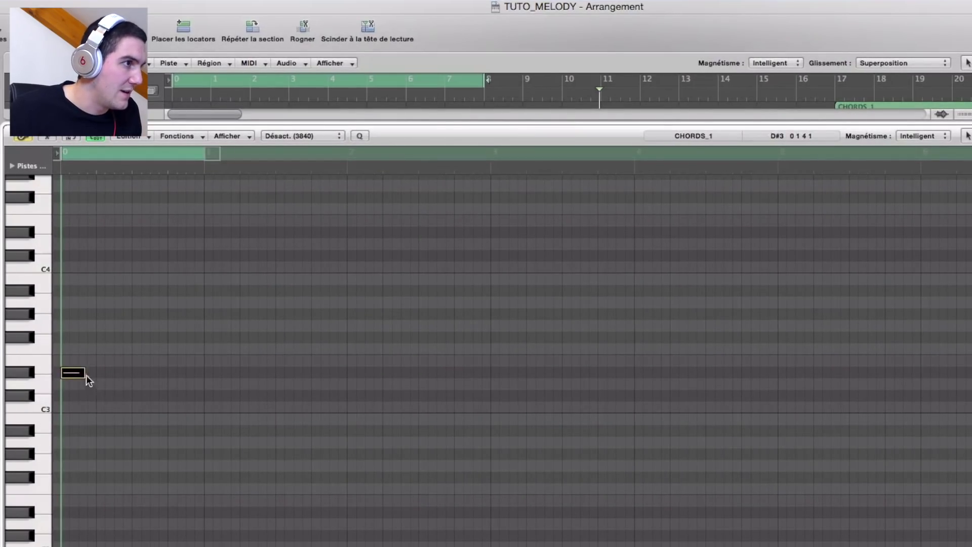
left_click_drag(157, 373, 201, 375)
left_click(189, 377)
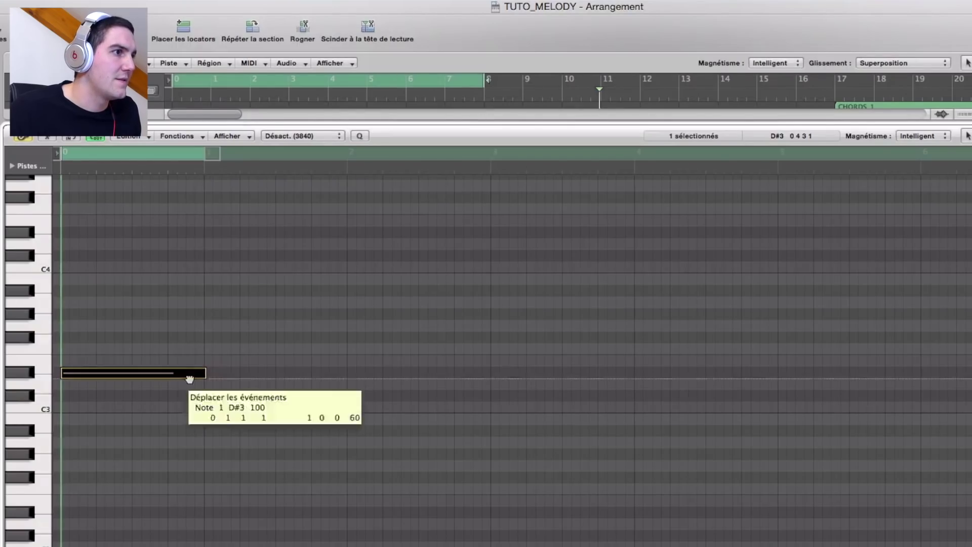
key("ctrl+Right")
key("ctrl+Right")
key("ctrl+Right")
left_click_drag(808, 278, 805, 284)
key("ctrl+Left")
key("ctrl+Left")
key("ctrl+Left")
scroll(440, 386, "up", 4)
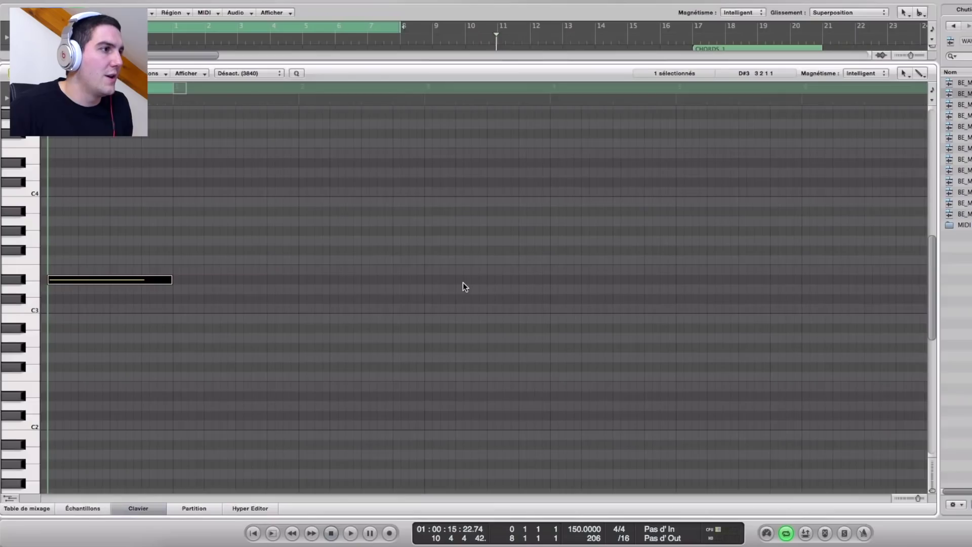
left_click(104, 281)
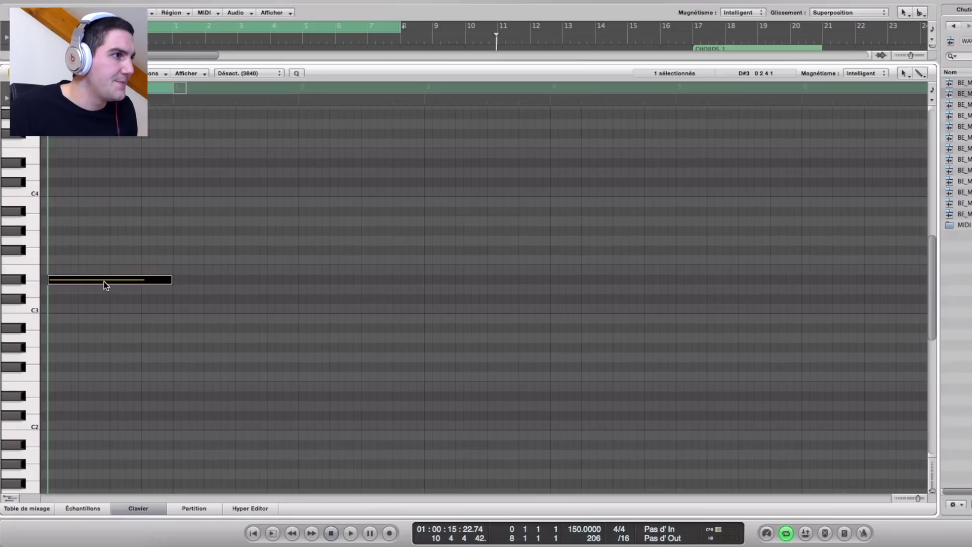
key("space")
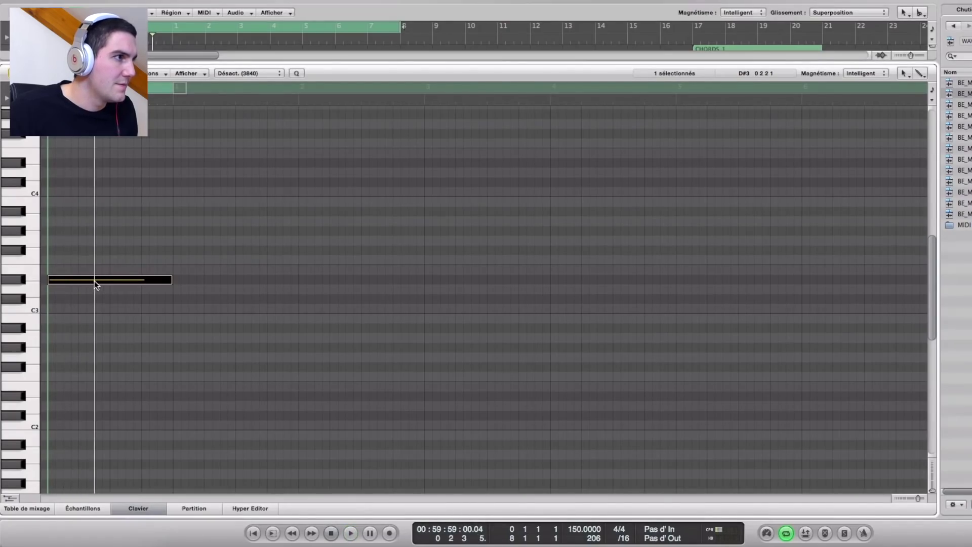
Copy the one-bar note to bar 1 at F#3 and play both notes at a higher volume.
left_click_drag(131, 283, 251, 253, "alt")
key("space")
key("XF86AudioRaiseVolume")
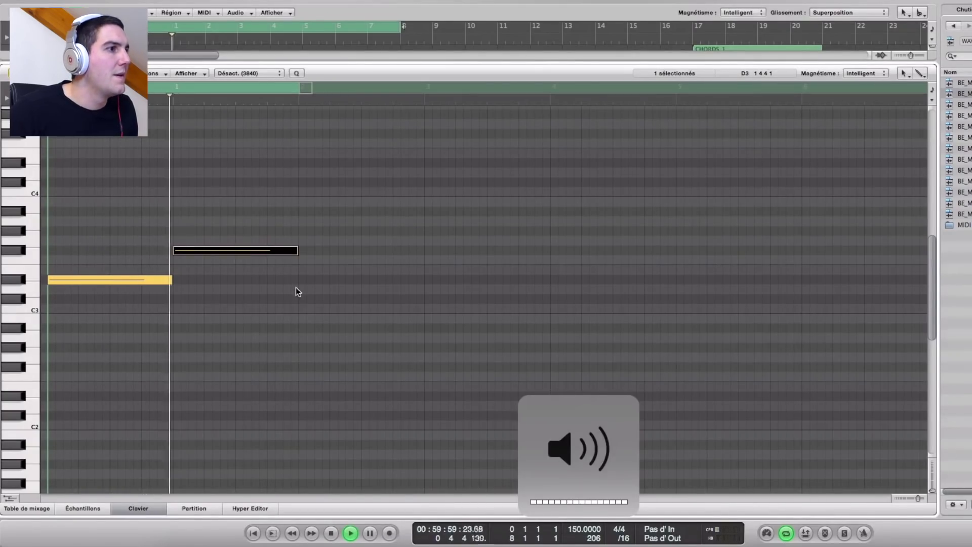
key("space")
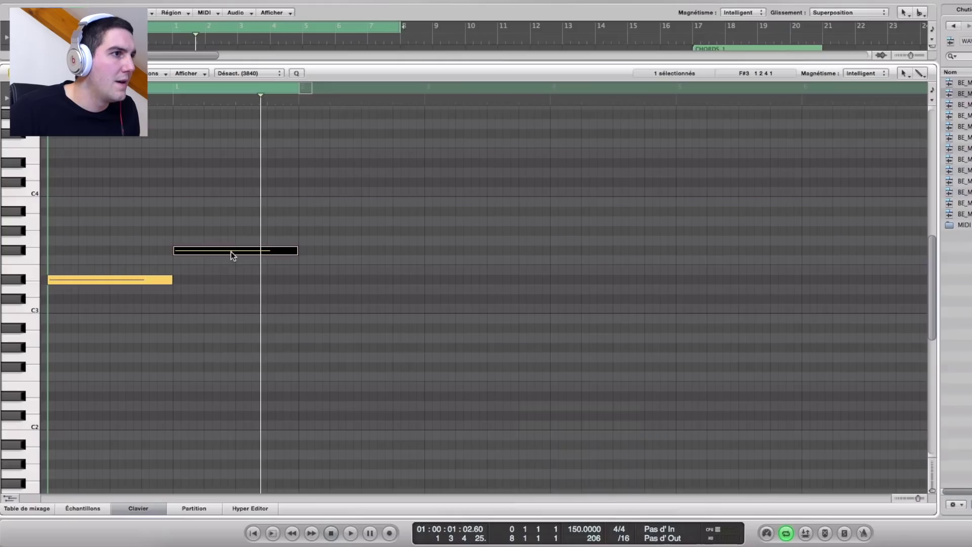
Add one-bar copies at D#3 in bar 2 and C#3 in bar 3, and play the line.
left_click_drag(231, 251, 488, 304, "alt")
left_click(491, 349)
key("space")
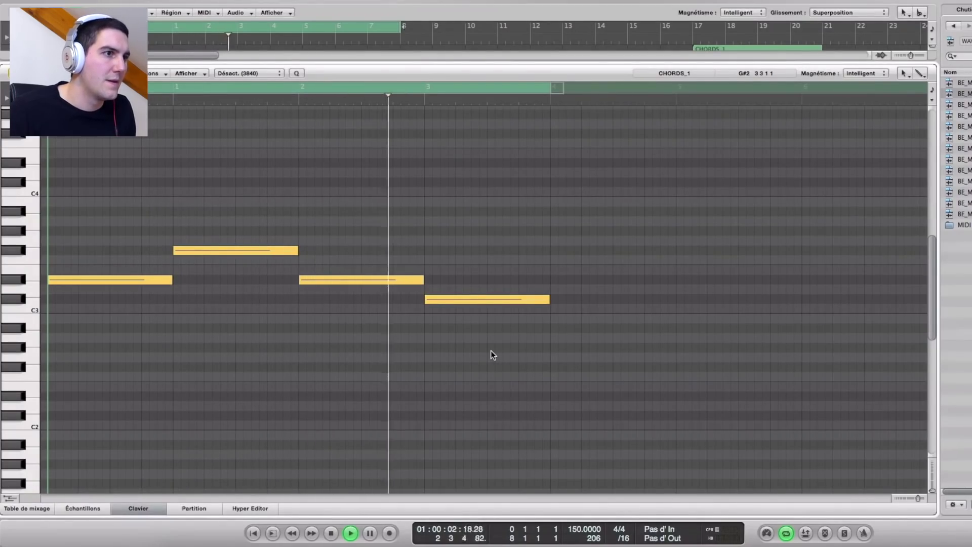
key("space")
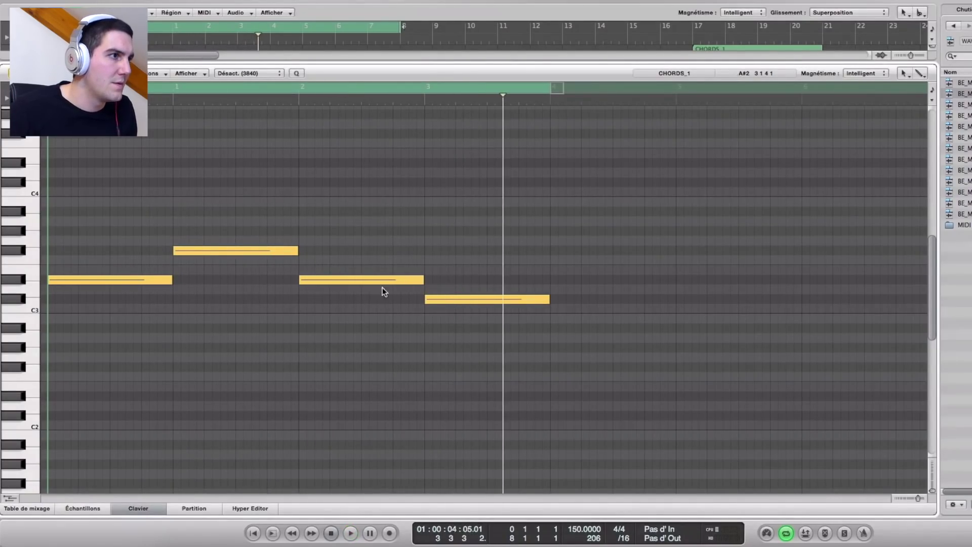
Raise the note in bar 2 to F3 and play the four-note line.
left_click(251, 254)
left_click_drag(337, 281, 337, 261)
key("space")
left_click(356, 293)
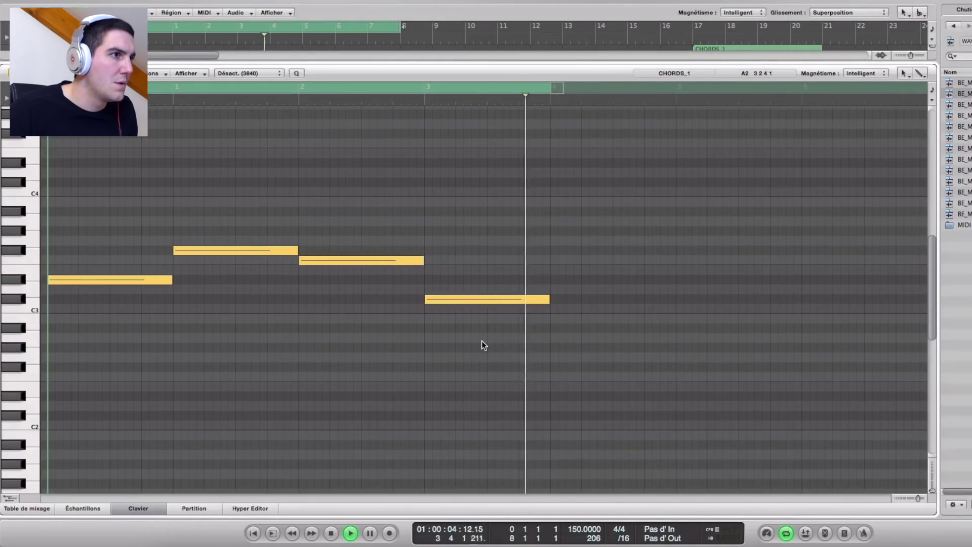
key("space")
key("space")
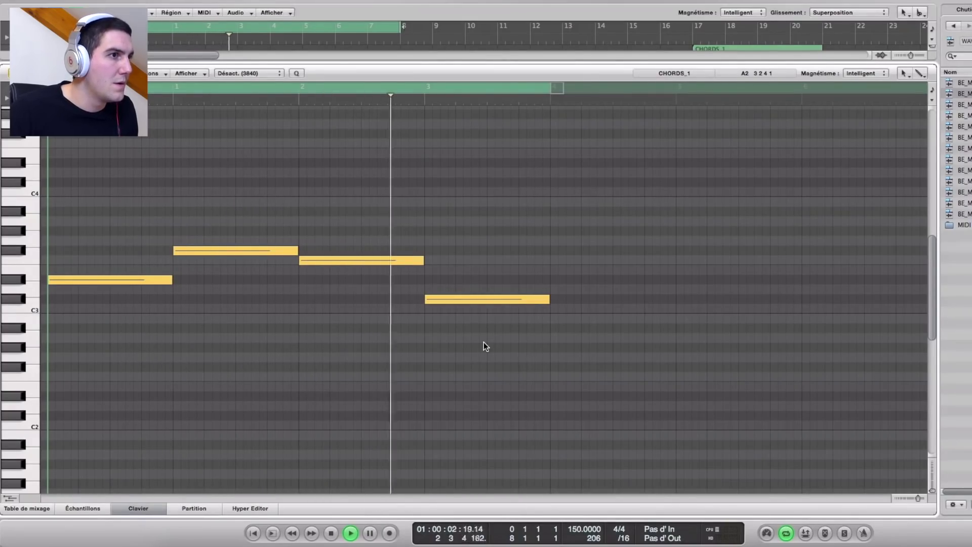
key("space")
Audition the four notes individually to compare their pitches.
left_click(470, 298)
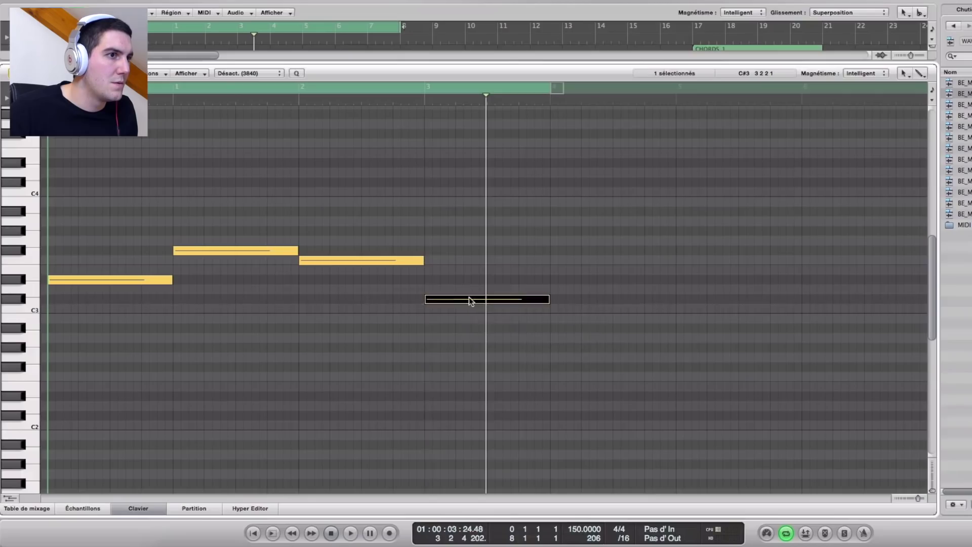
left_click(396, 261)
left_click(274, 252)
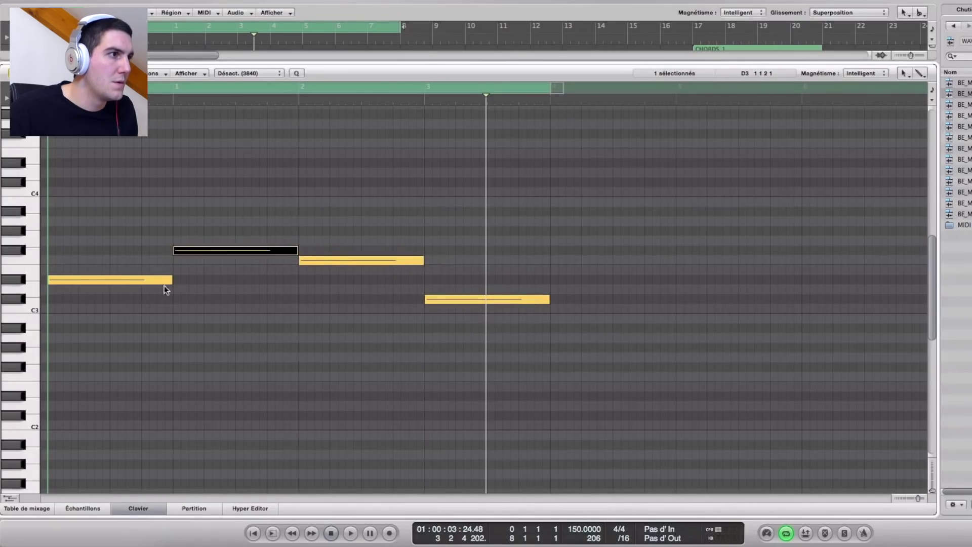
left_click(147, 281)
left_click(263, 251)
left_click(323, 262)
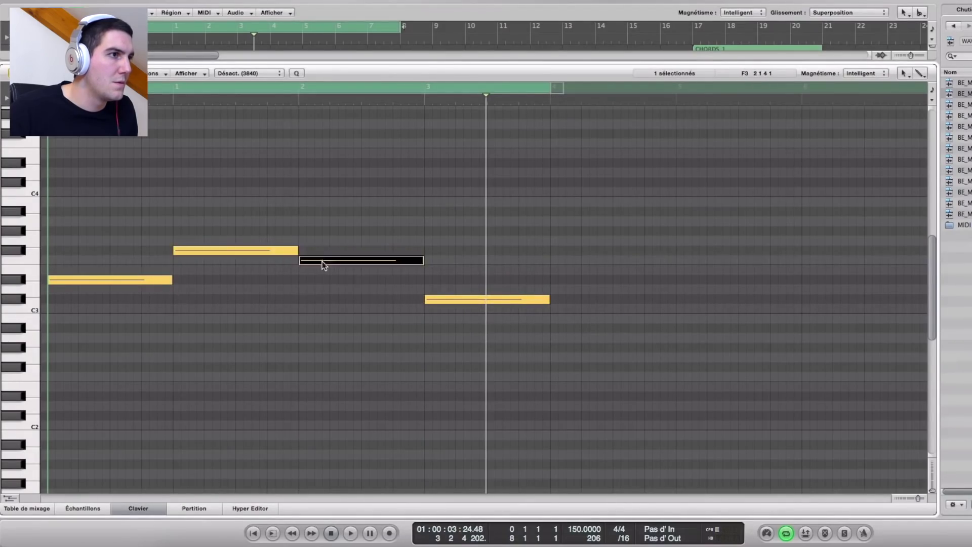
left_click(371, 325)
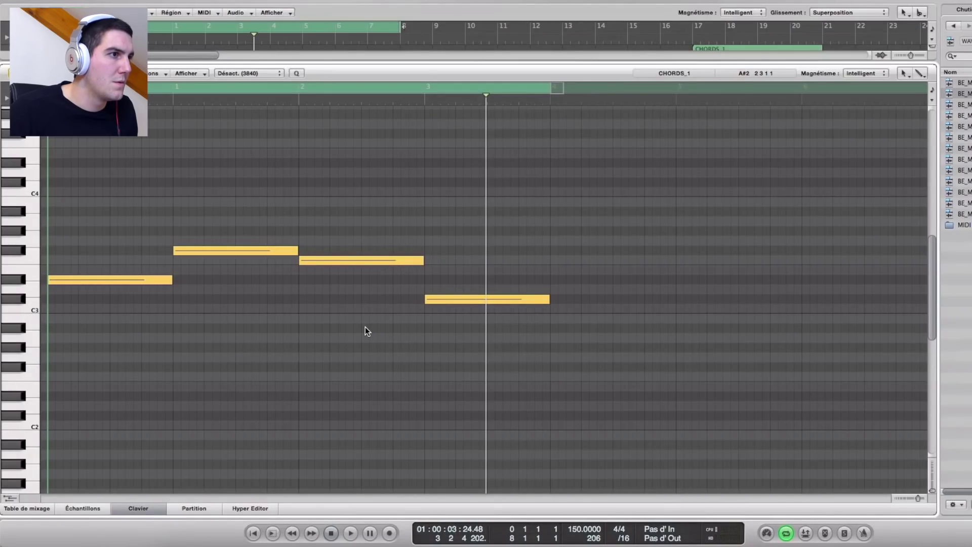
Try doubling all four notes four semitones lower, listen to the harmony, and undo the copy.
key("ctrl+Left")
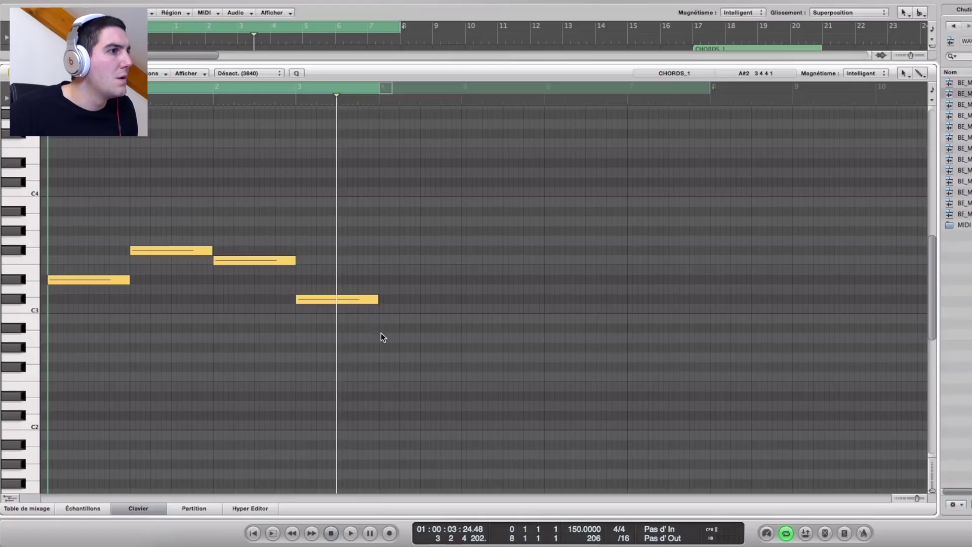
key("ctrl+Right")
left_click_drag(510, 379, 152, 195)
left_click_drag(120, 282, 121, 323)
left_click(135, 351)
key("space")
key("space")
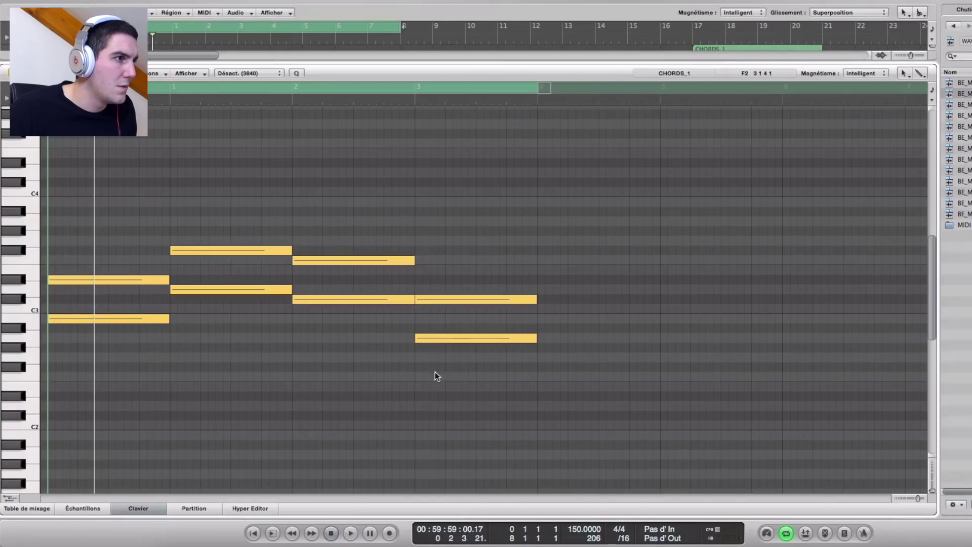
key("super+z")
Stack copies at A#2 and F2 beneath the D#3 note in bar 0 and listen to the chord.
left_click(347, 362)
left_click_drag(69, 281, 66, 378)
key("space")
key("space")
key("space")
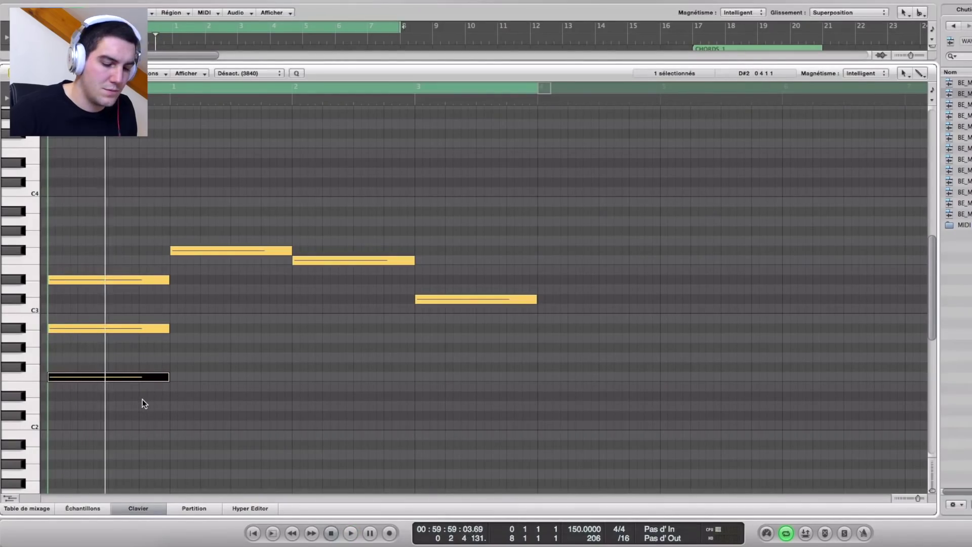
key("space")
key("XF86AudioRaiseVolume")
key("space")
Transpose all the notes up one octave and play them.
left_click_drag(623, 411, 8, 186)
left_click_drag(84, 284, 86, 167)
key("space")
left_click(122, 236)
scroll(193, 354, "up", 2)
key("space")
Revoice the bar 0 chord with G3 and D#3 beneath A#3 and play it.
left_click_drag(95, 300, 96, 321)
key("space")
key("space")
key("space")
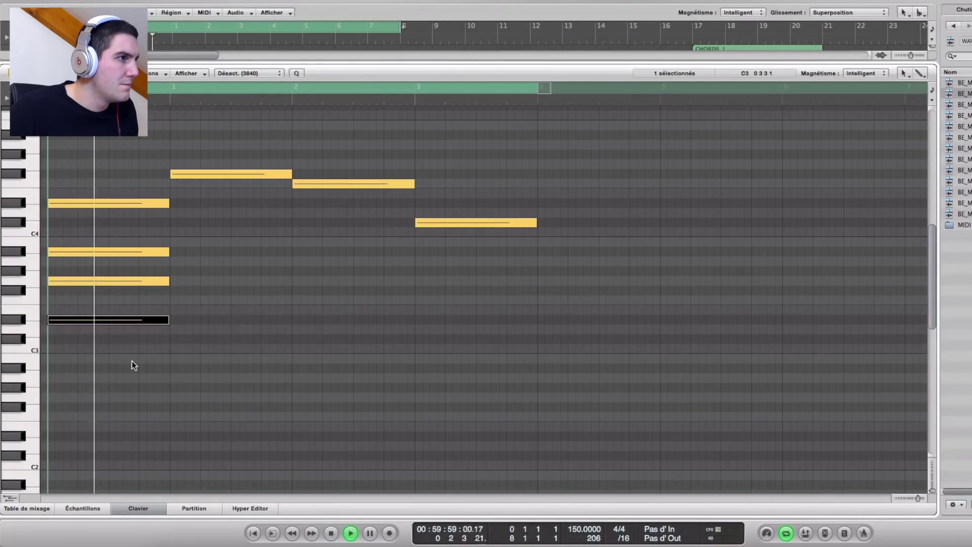
scroll(172, 385, "up", 3)
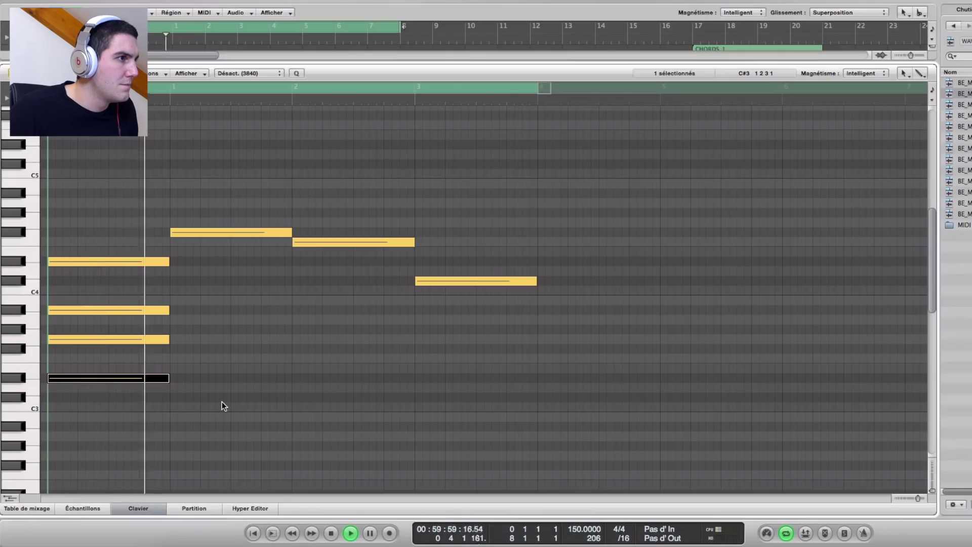
key("space")
Try stacking C#4, A#3 and G3 beneath the F#4 note in bar 1, and play the two chords.
left_click(201, 234)
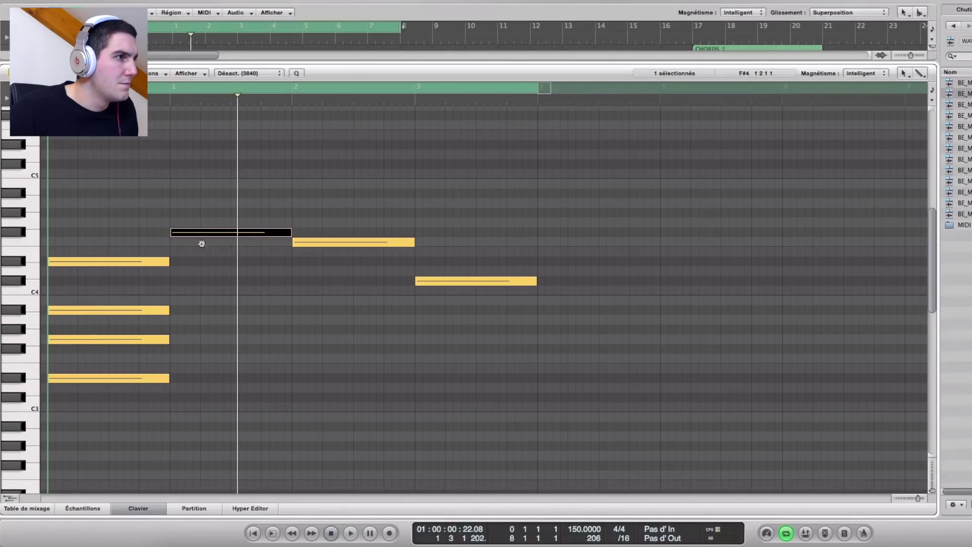
left_click_drag(202, 243, 204, 283)
left_click_drag(203, 280, 205, 311)
left_click_drag(204, 311, 205, 362)
left_click(229, 375)
left_click(224, 361)
key("Delete")
key("space")
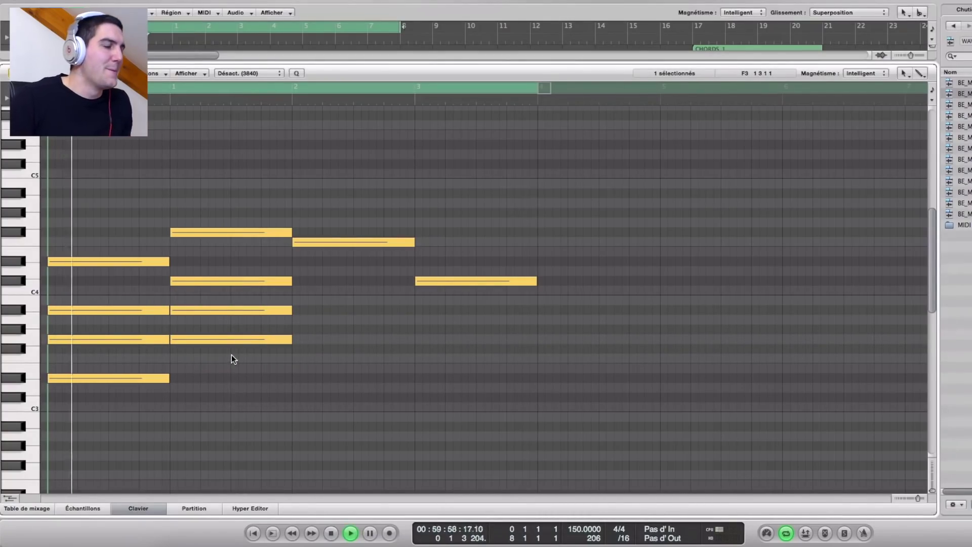
key("space")
Delete the stacked notes beneath the top line in bars 0 and 1.
left_click_drag(226, 315, 214, 285)
key("Delete")
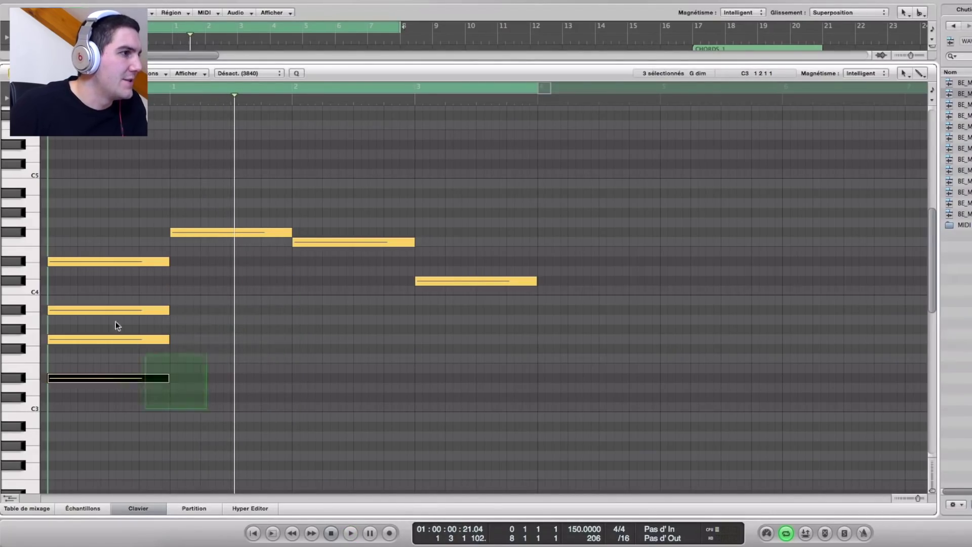
key("Delete")
Transpose the four top-line notes down one octave.
left_click_drag(557, 329, 178, 213)
left_click(503, 332)
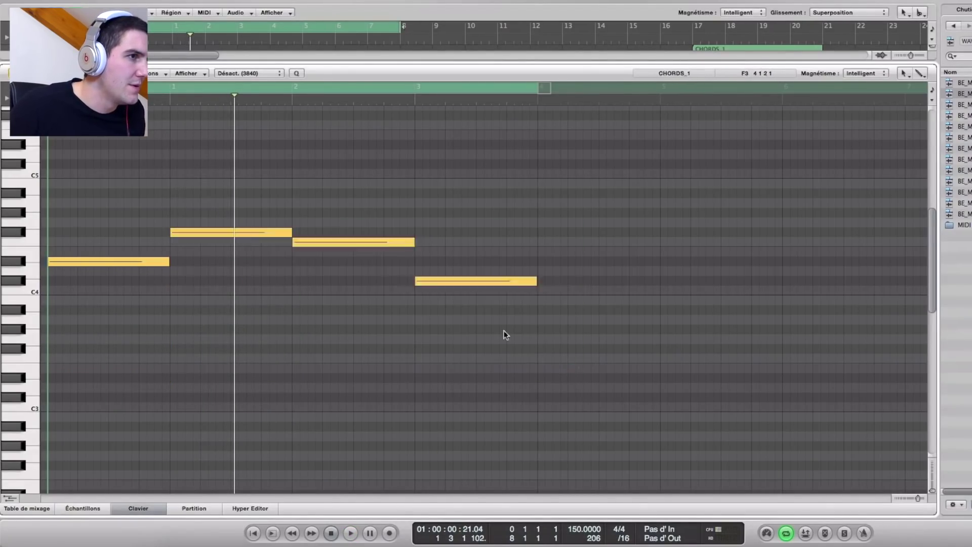
left_click_drag(578, 368, 133, 177)
left_click_drag(136, 266, 141, 385)
left_click(173, 420)
scroll(169, 390, "down", 3)
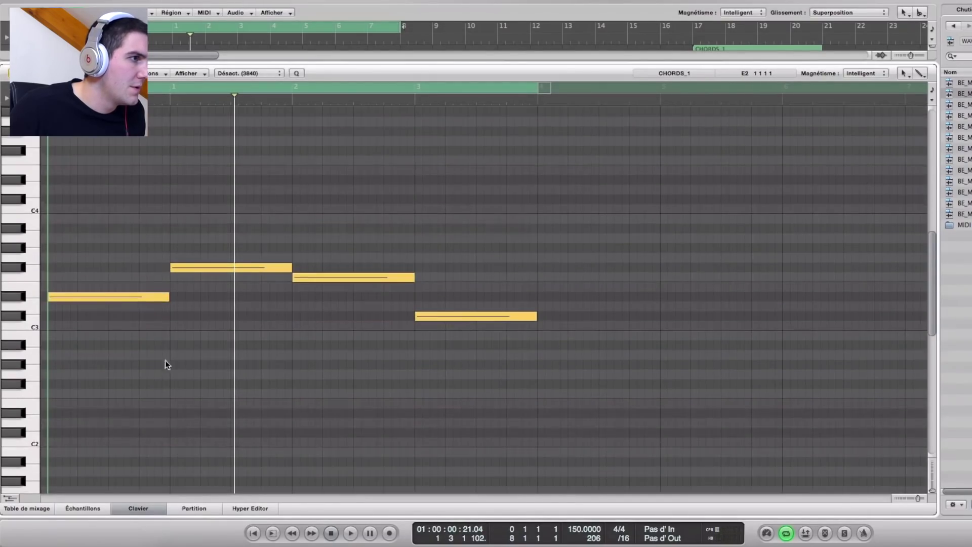
Stack copies at B2 and F#2 beneath the D#3 note in bar 0 and play the chord.
left_click_drag(129, 299, 141, 388)
key("space")
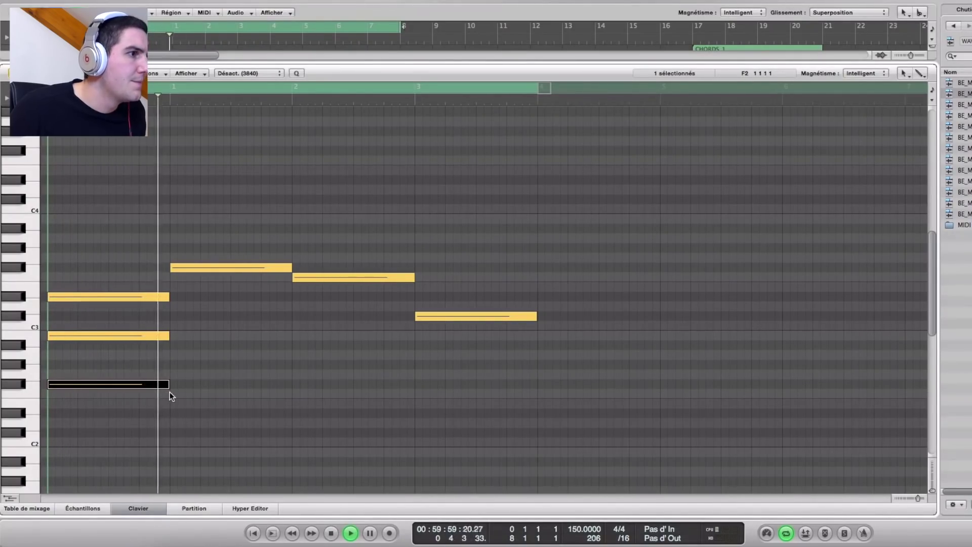
key("space")
Add one-bar notes at C#3 and G#2 beneath the F#3 note in bar 1 and start playback.
left_click_drag(150, 338, 277, 372)
left_click(343, 423)
key("space")
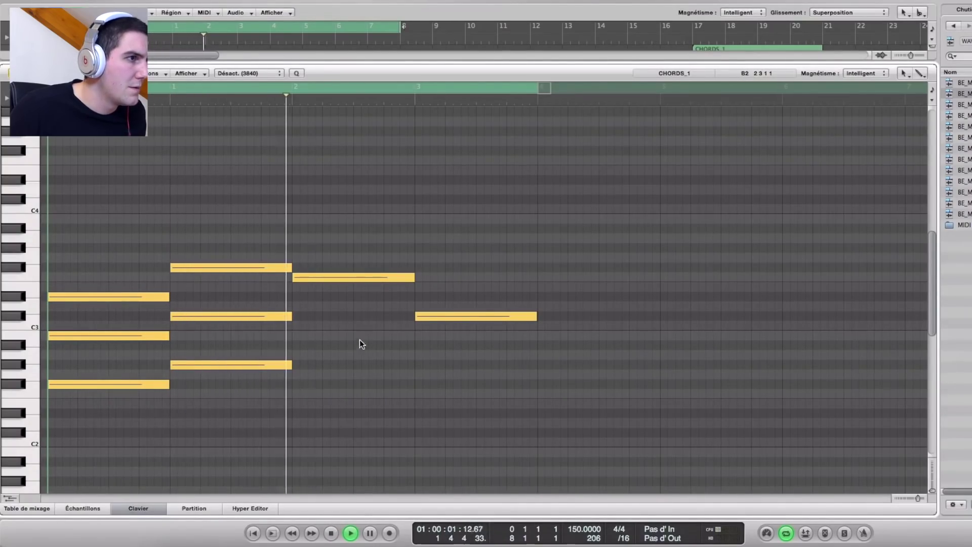
Stack copies at C3 and G2 beneath the F3 note in bar 2, and replay the progression from the start.
left_click_drag(321, 277, 324, 374)
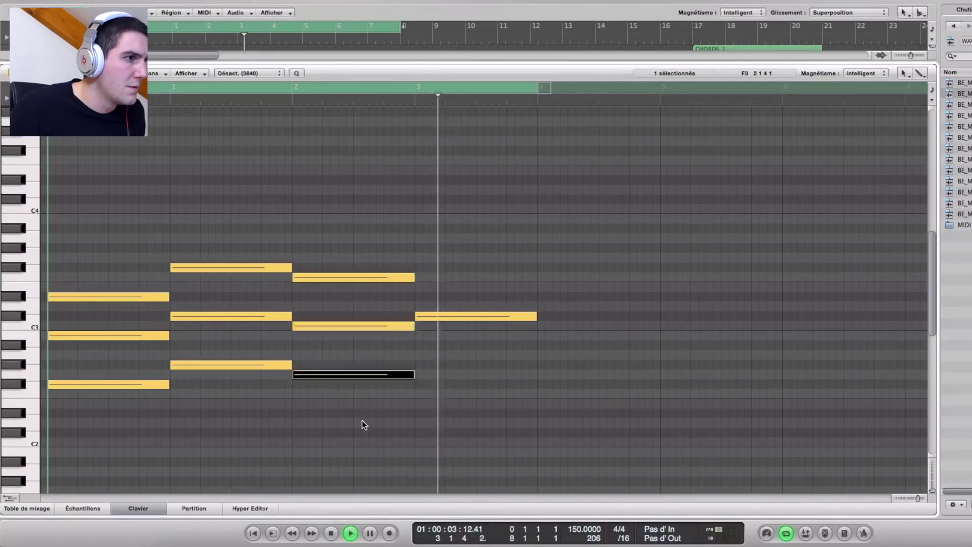
left_click(363, 420)
key("Return")
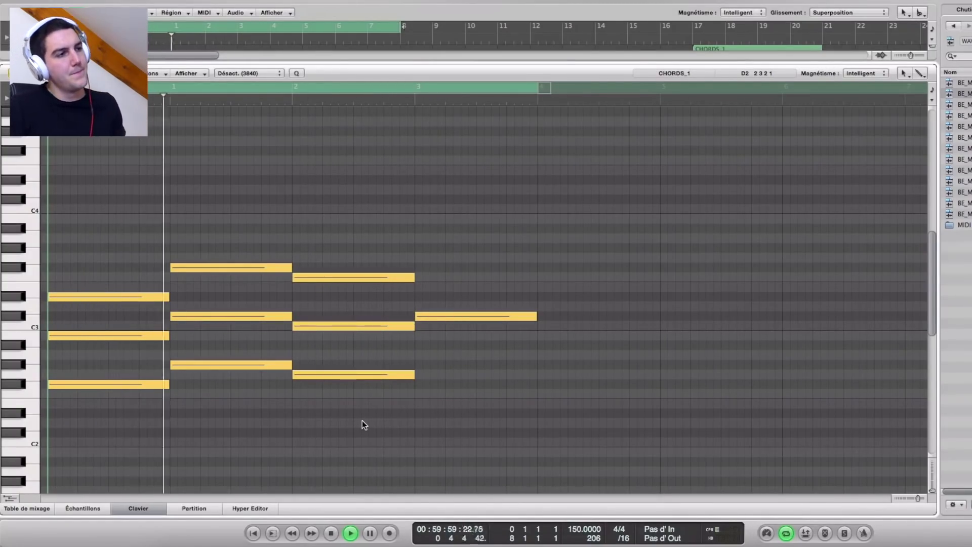
key("space")
Lower the two bottom notes of the bar 2 chord to B2 and F#2, and replay from the start.
left_click_drag(342, 326, 341, 335)
left_click_drag(335, 374, 336, 385)
left_click(356, 406)
key("Return")
key("space")
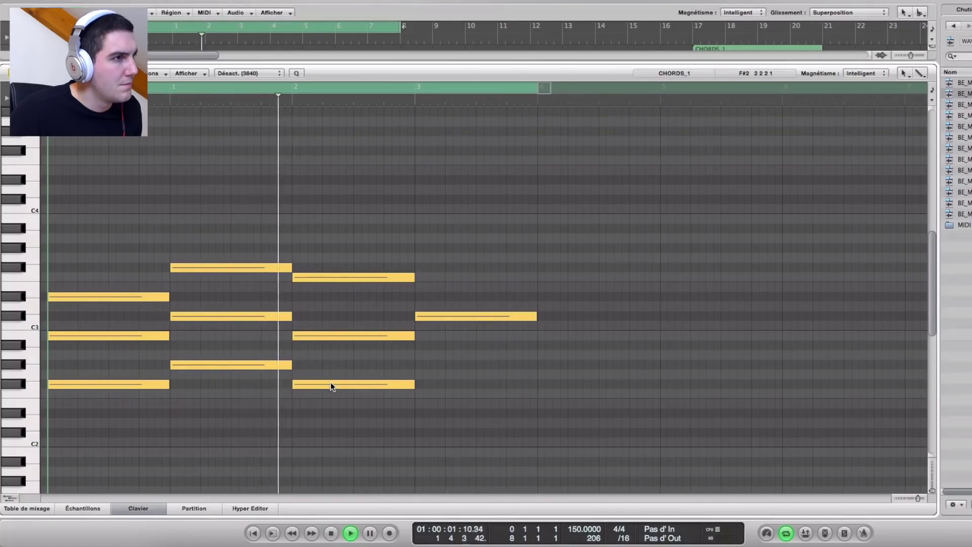
Try lowering the bottom note of the bar 2 chord to F2 with an added G#2, and play it.
mouse_move(331, 385)
left_mouse_down()
mouse_move(330, 372)
mouse_move(333, 400)
left_mouse_up()
key("space")
left_click(354, 426)
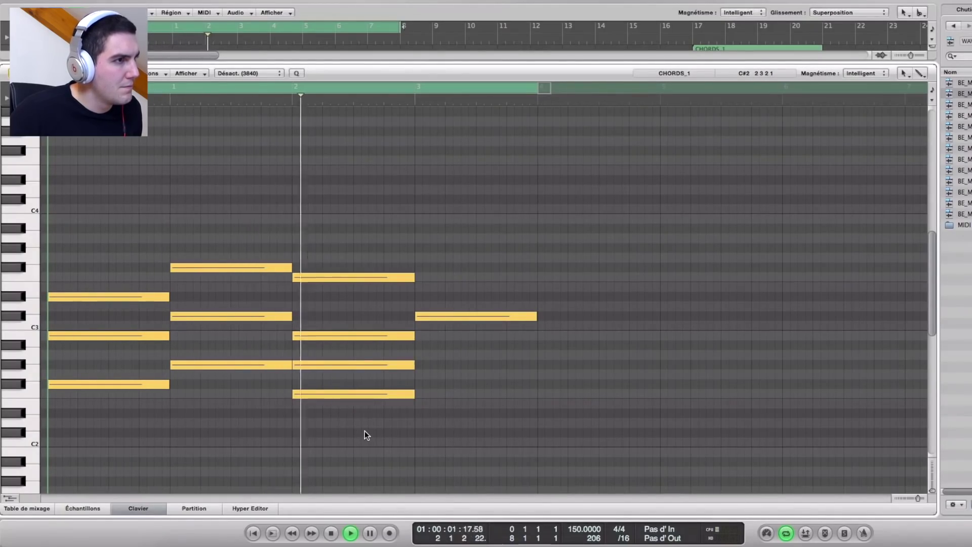
key("space")
Delete the F2 note in bar 2, move the G#2 note down to F#2, and replay the progression.
left_click(327, 395)
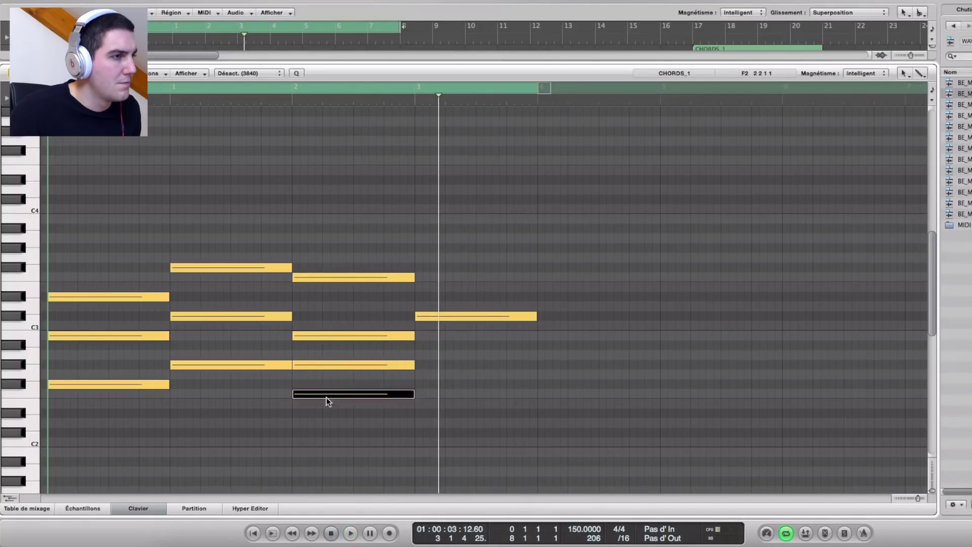
key("Delete")
left_click_drag(322, 368, 324, 385)
key("space")
left_click(340, 402)
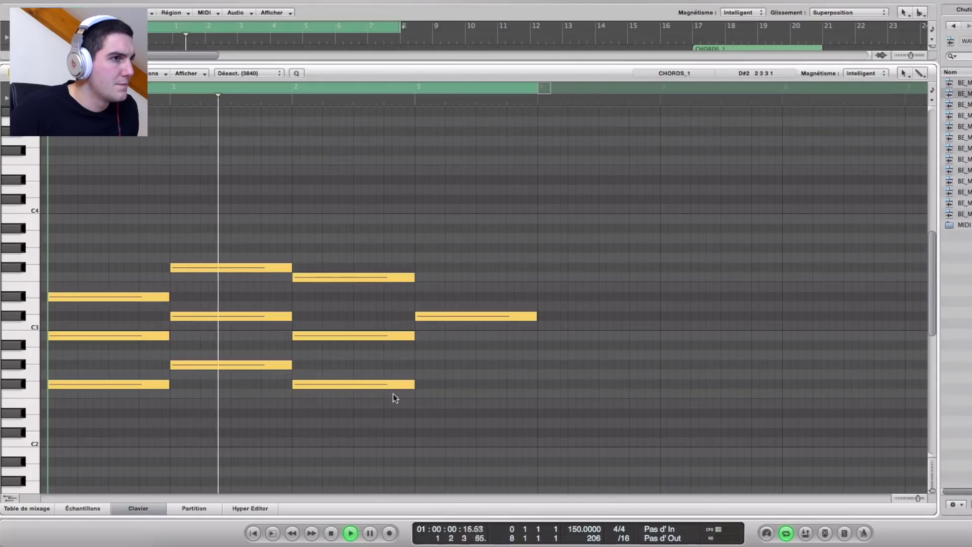
Stack copies at A2 and E2 beneath the C#3 note in bar 3.
left_click(434, 317)
left_click_drag(433, 318, 429, 406)
left_click(445, 432)
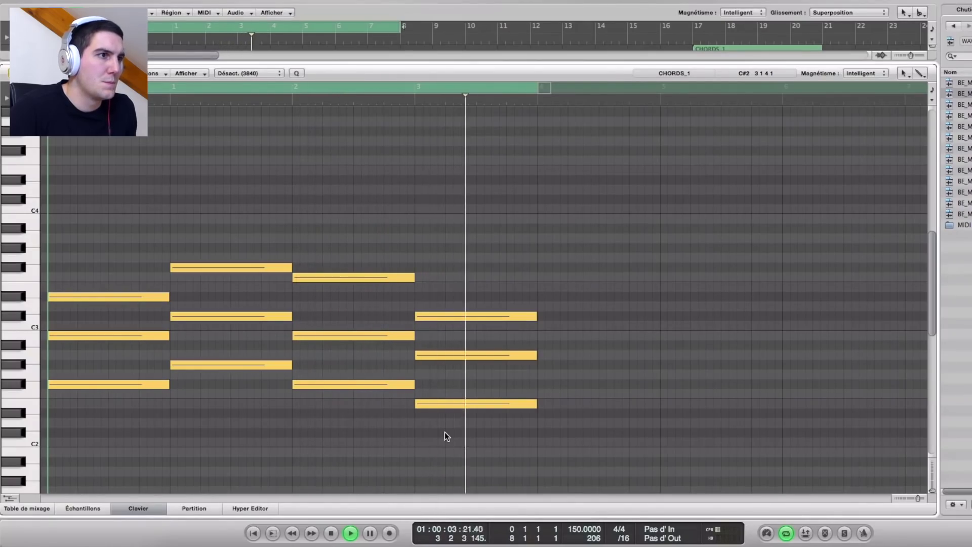
Lower the two bottom notes of the bar 3 chord to G#2 and D#2 during playback.
left_click_drag(441, 357, 442, 374)
left_click(442, 405)
left_click_drag(442, 413, 441, 423)
left_click(478, 459)
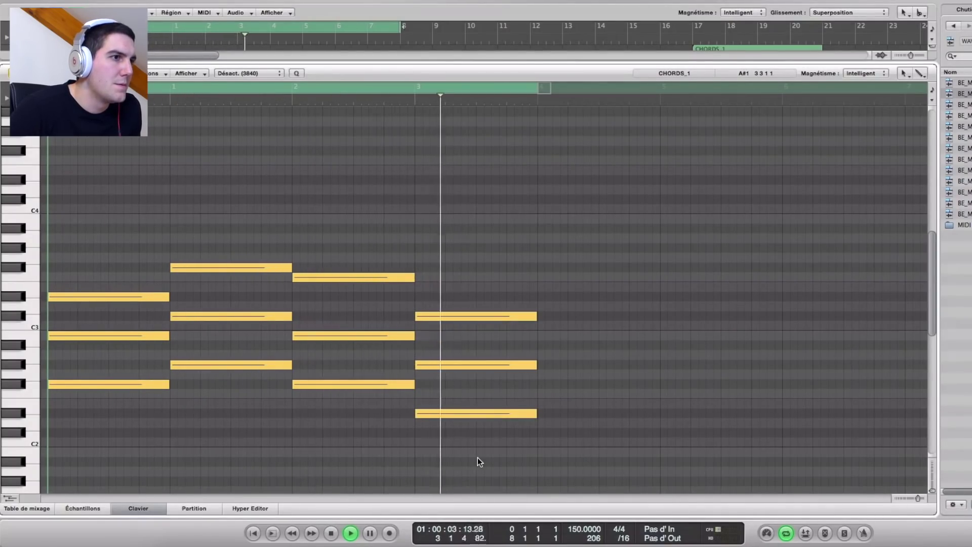
Raise the two lower notes of the bar 2 chord to C#3 and G#2, and replay from the start.
key("space")
left_click_drag(323, 335, 326, 316)
left_click_drag(334, 383, 335, 365)
left_click(340, 397)
key("space")
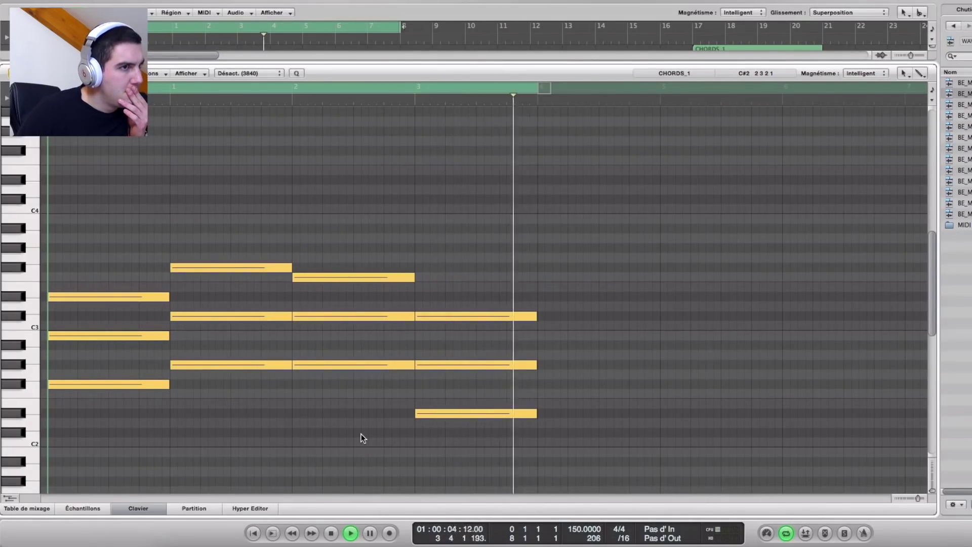
Raise the bottom note of the bar 3 chord to F2 and listen to the whole progression.
left_click_drag(425, 417, 425, 397)
key("space")
scroll(445, 437, "down", 3)
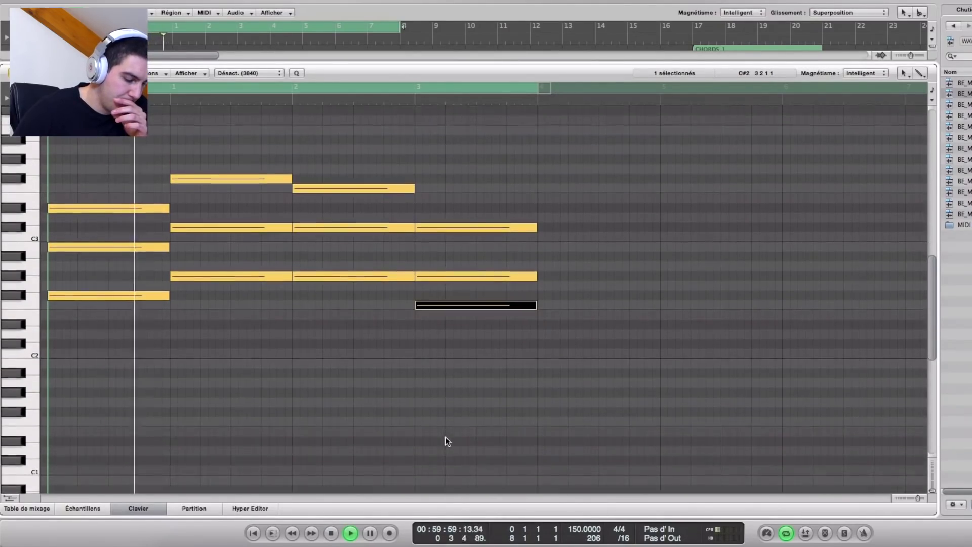
scroll(445, 437, "down", 1)
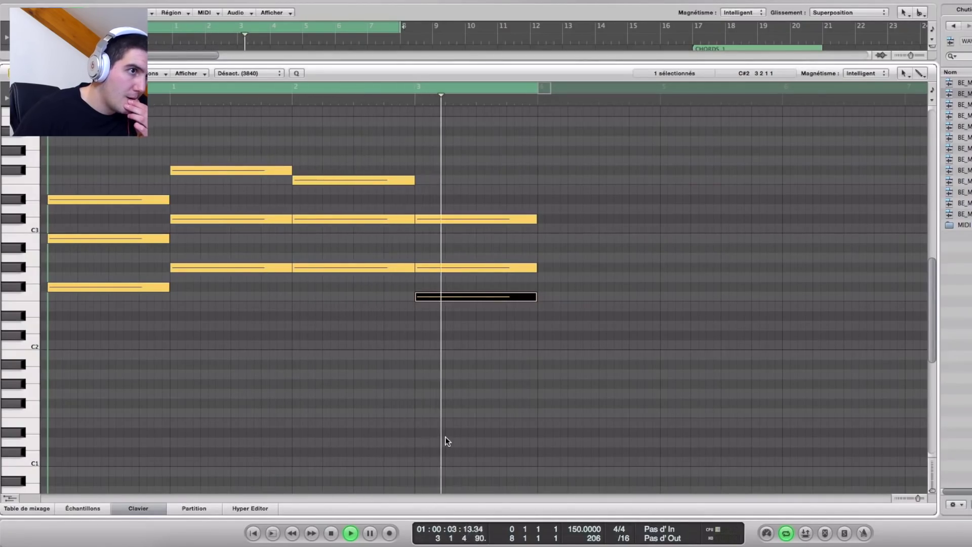
key("space")
left_click(487, 381)
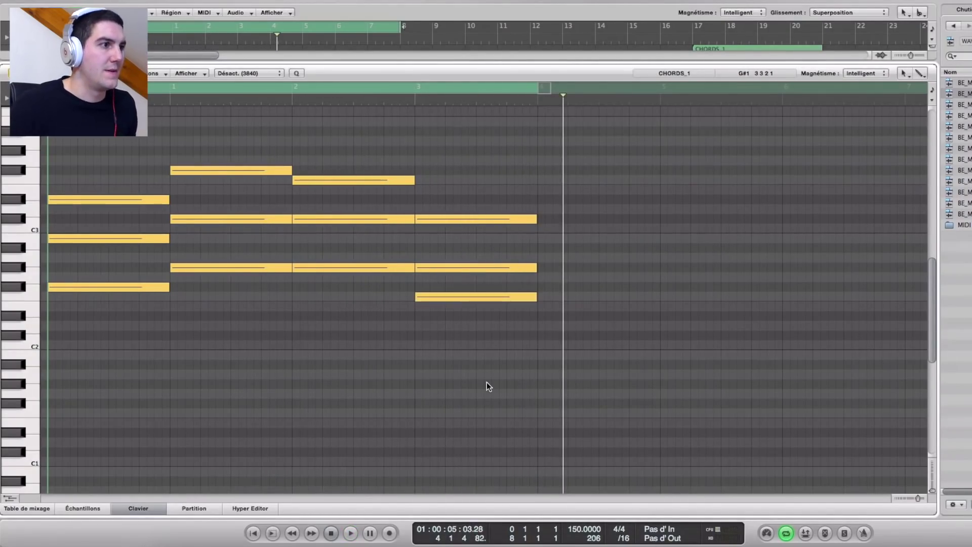
scroll(487, 382, "up", 4)
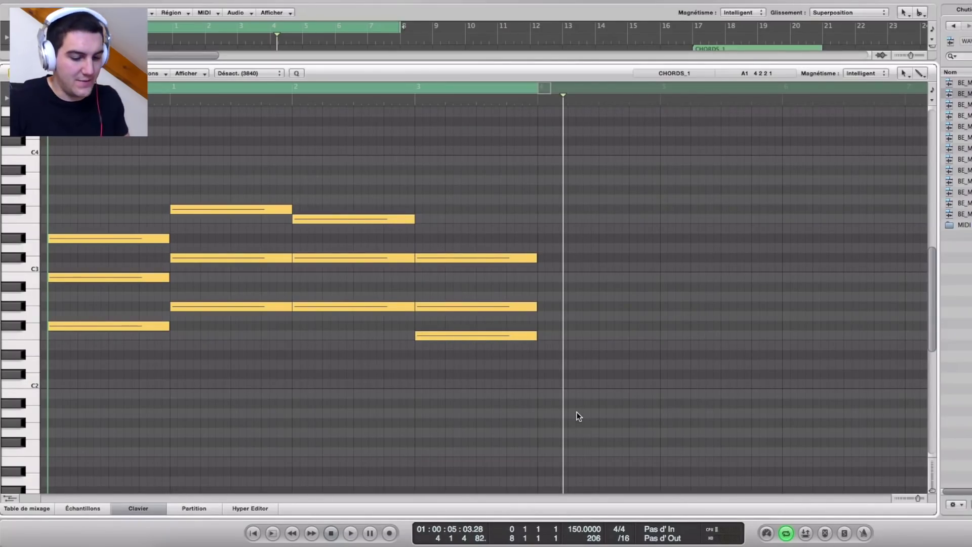
Move the parked CHORDS_1 regions to start at bar 20, and reopen the new CHORDS_1 region for note editing.
key("p")
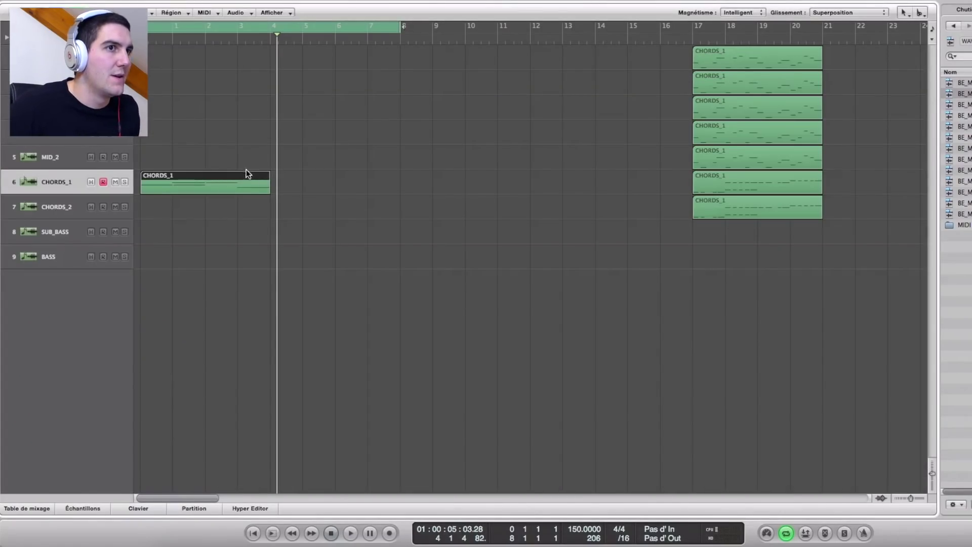
left_click_drag(835, 273, 842, 61)
left_click_drag(211, 183, 699, 183)
left_click_drag(639, 187, 209, 186)
double_click(205, 184)
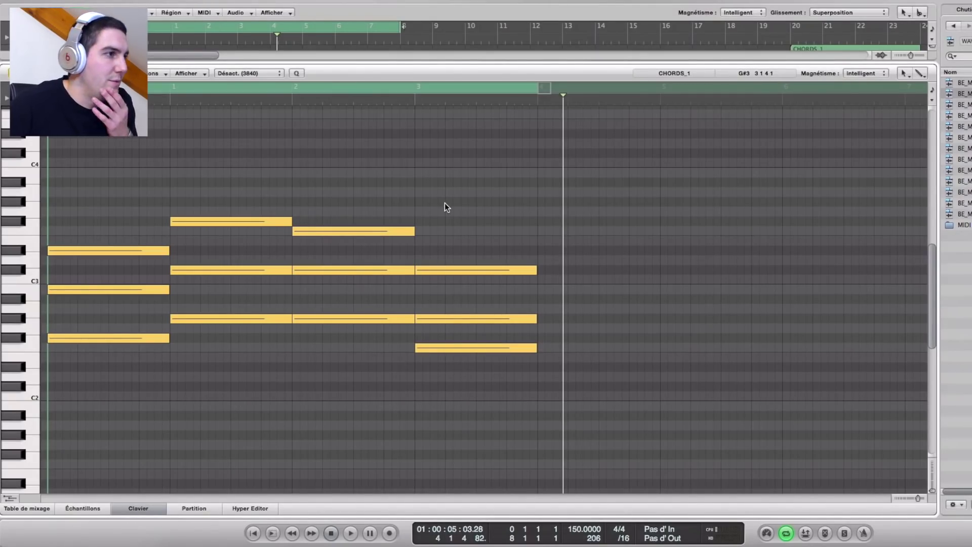
Shorten the bar 0 chord to an eighth-note stab, add two copies at three-sixteenth spacing, and play it.
left_click_drag(108, 360, 81, 222)
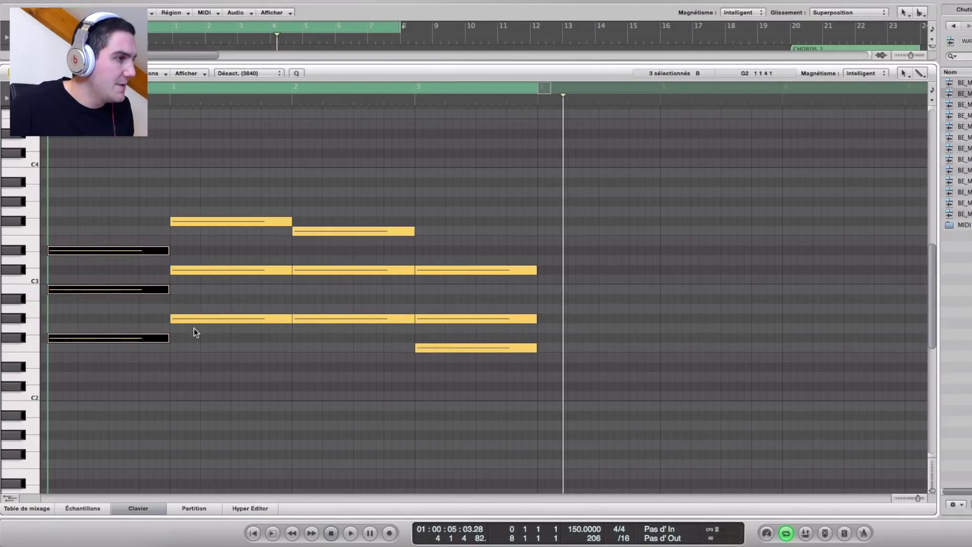
key("super+Right")
key("super+Left")
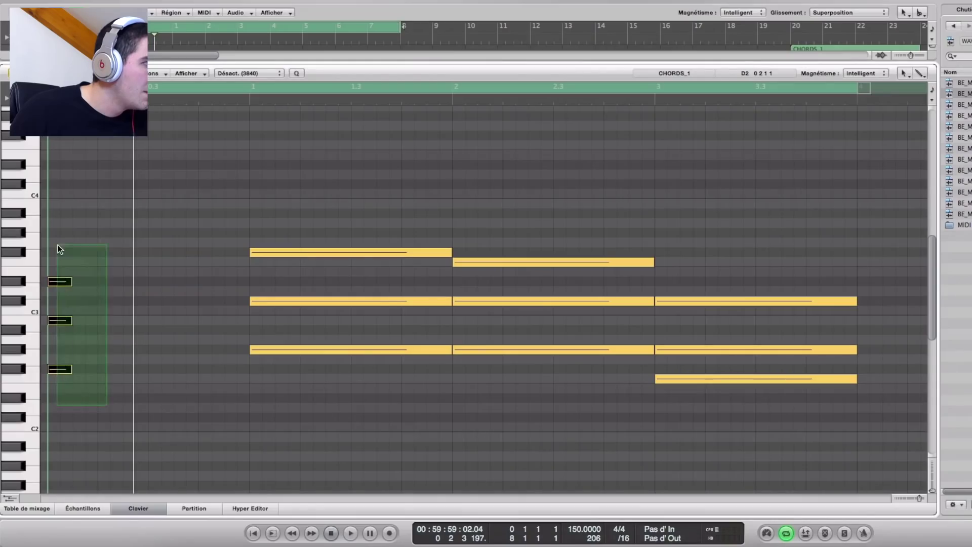
left_click_drag(63, 286, 135, 287)
left_click(165, 236)
key("space")
scroll(214, 395, "up", 2)
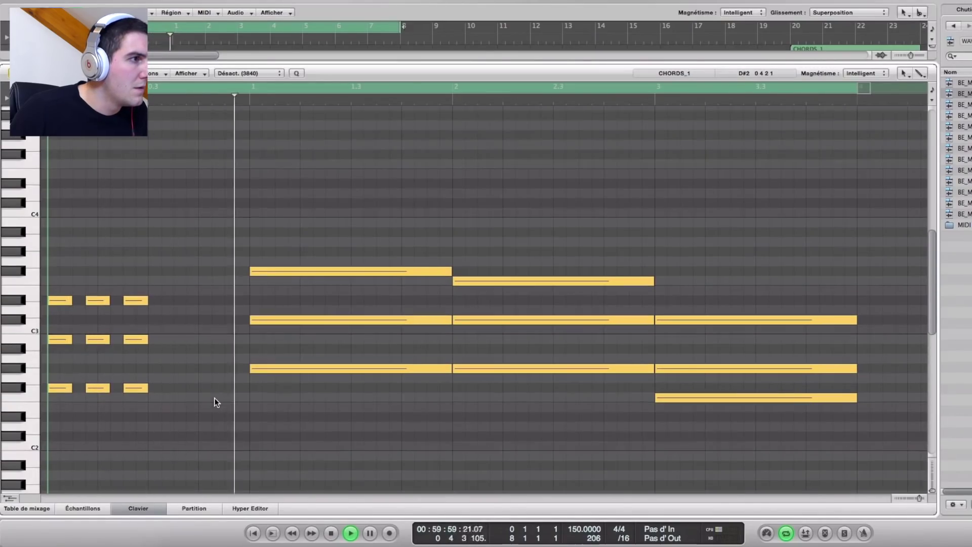
key("space")
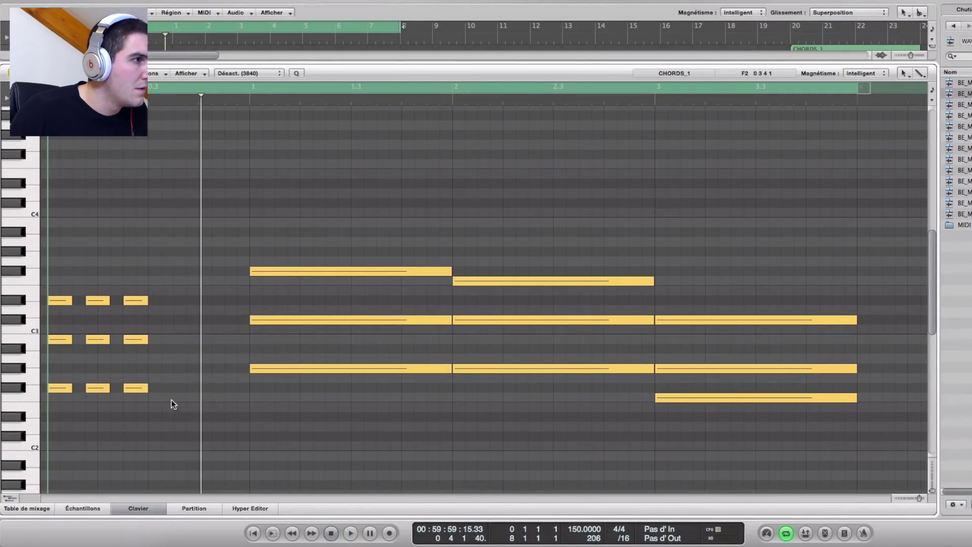
Remove the third bar 0 stab, move the second to beat 2, and add a sixteenth-note stab on that beat's last sixteenth.
key("super+Right")
left_click_drag(129, 407, 118, 302)
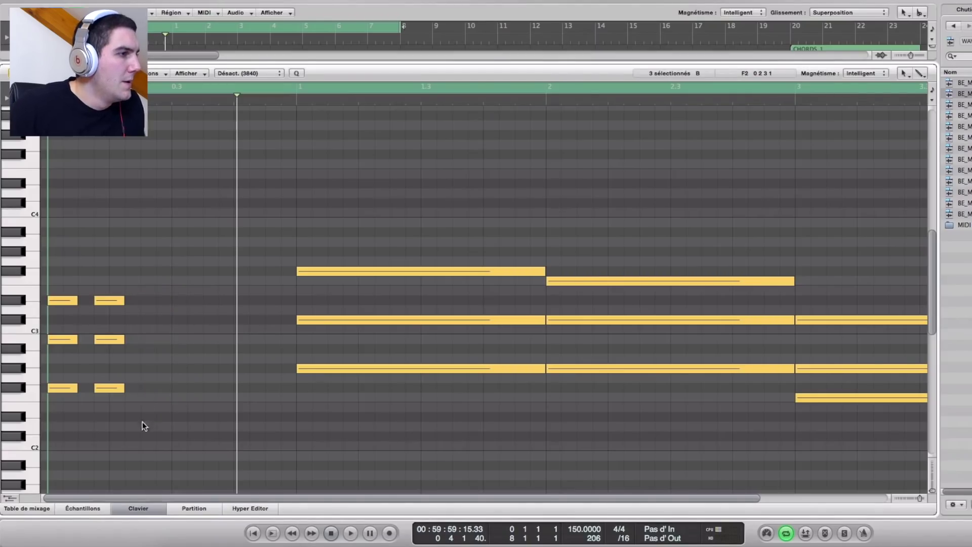
left_click_drag(115, 303, 173, 303)
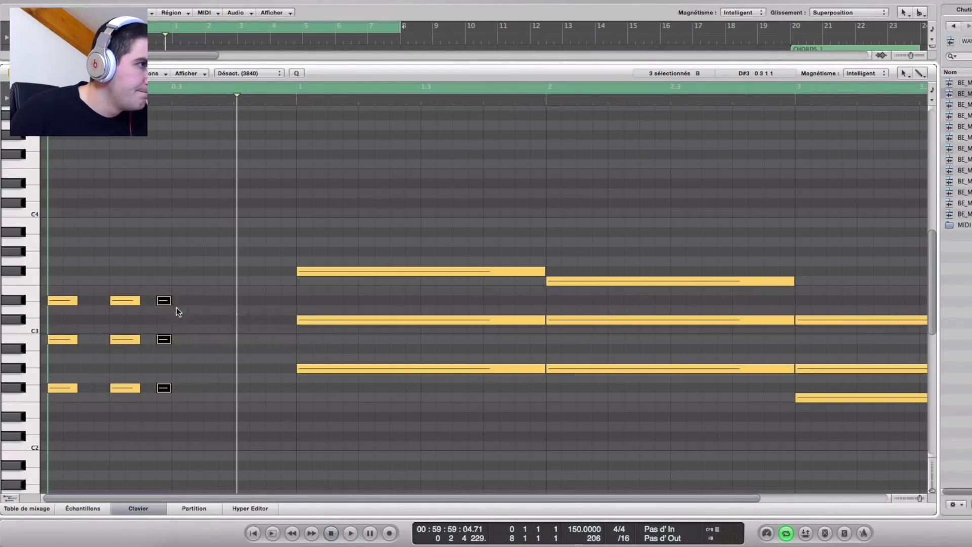
left_click(220, 379)
key("space")
key("space")
Add eighth-note copies of the bar 0 stab on the third sixteenths of beats 3 and 4, playing after each.
left_click_drag(122, 409, 223, 302)
left_click(277, 415)
key("space")
key("space")
left_click_drag(244, 414, 282, 302)
left_click(268, 281)
key("space")
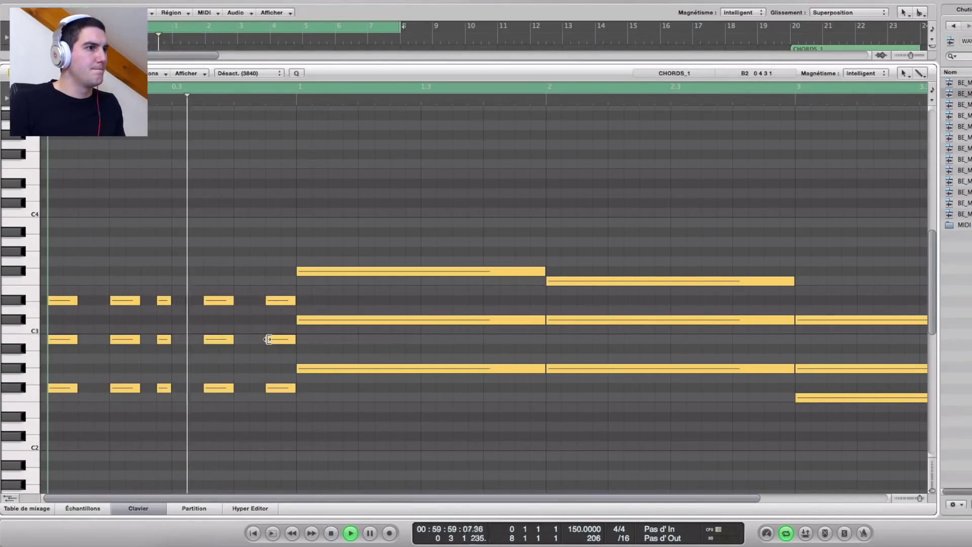
Move the last stab of bar 0 one sixteenth earlier and replay the rhythm.
left_click_drag(281, 302, 267, 303)
left_click(284, 355)
key("space")
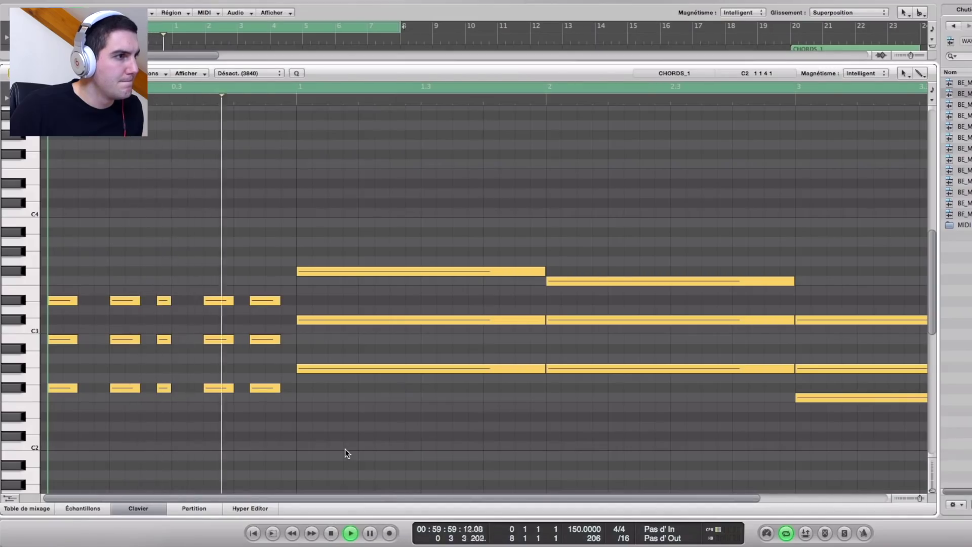
key("space")
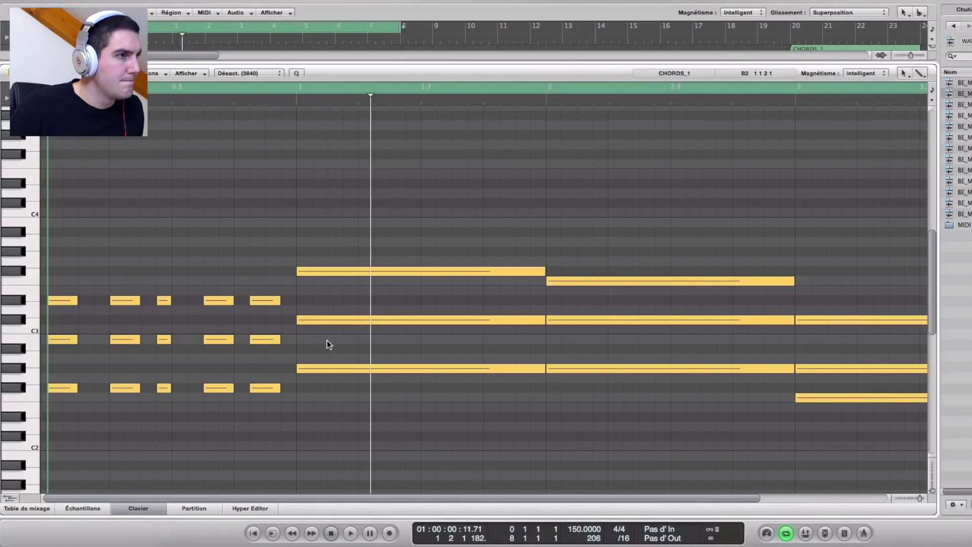
Break the bar 1 chord into two eighth-note stabs and two sixteenth-note stabs within its first half, and play it.
left_click_drag(340, 411, 400, 275)
left_click_drag(399, 275, 415, 276)
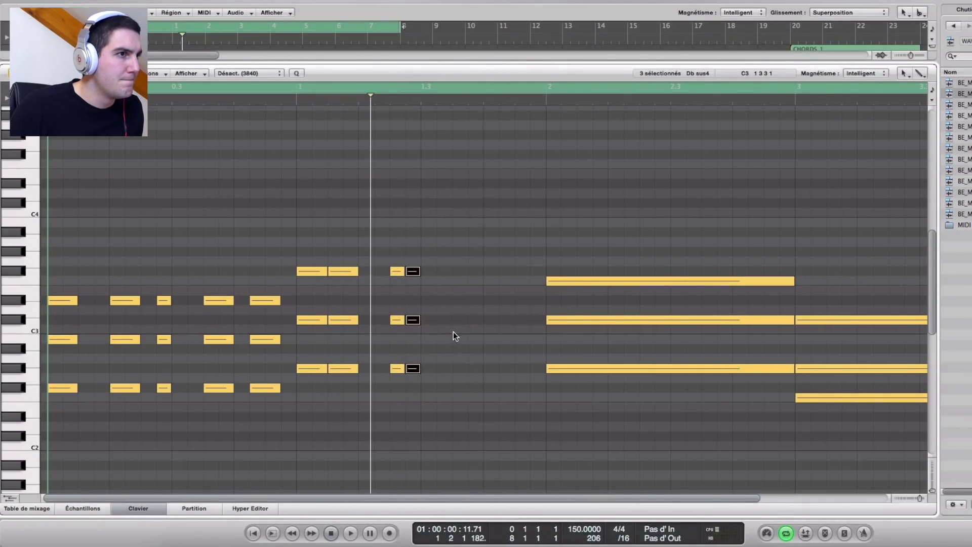
key("space")
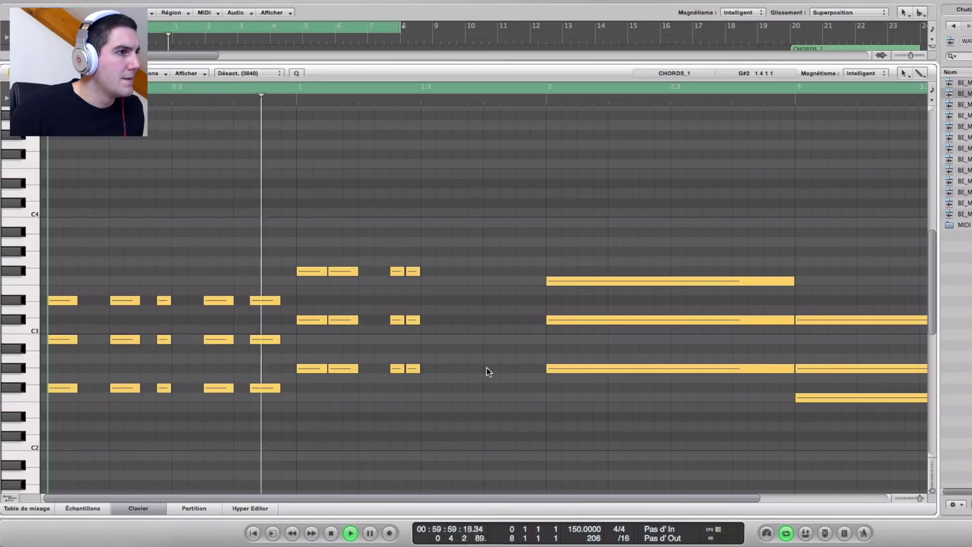
key("space")
key("space")
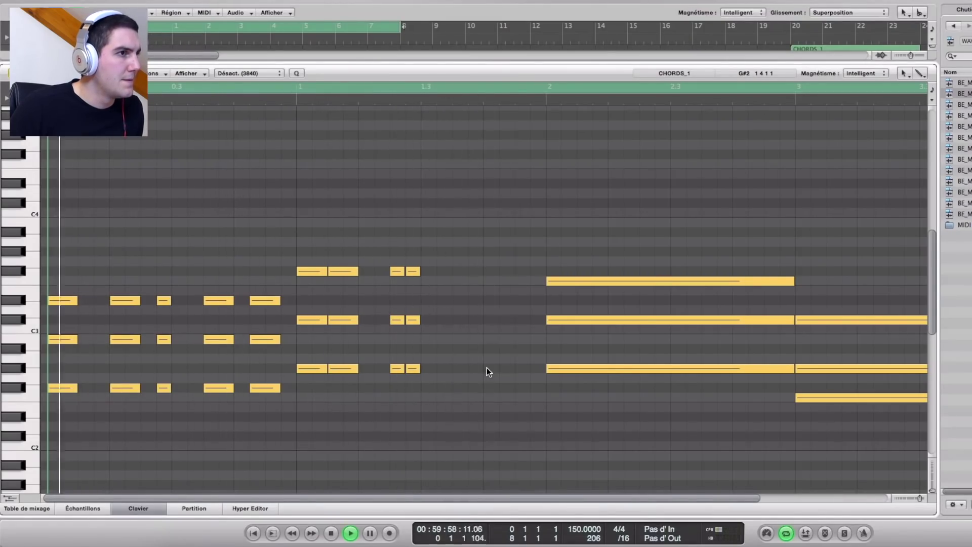
Move the second bar 1 stab one sixteenth later, remove the first sixteenth-note stab, and replay.
key("space")
left_click_drag(362, 401, 363, 281)
left_click(396, 338)
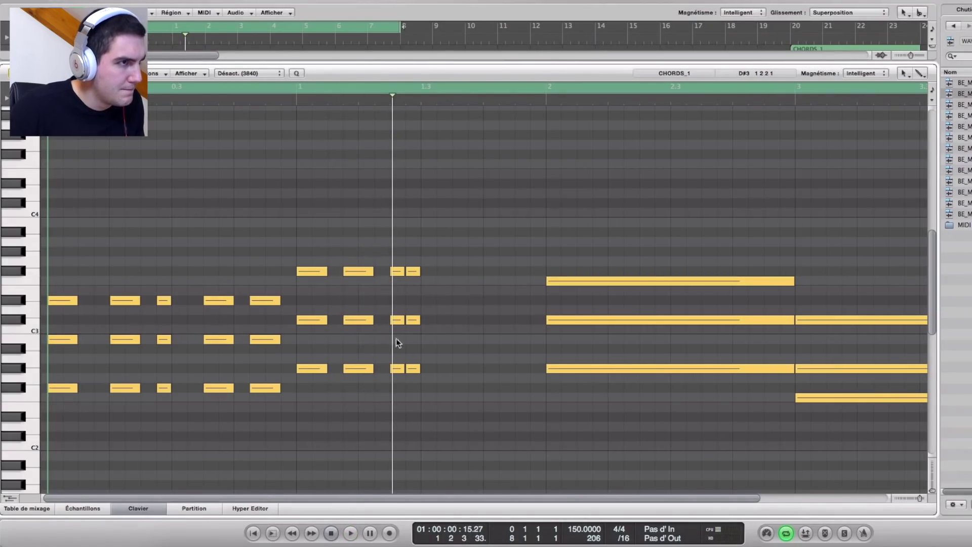
key("space")
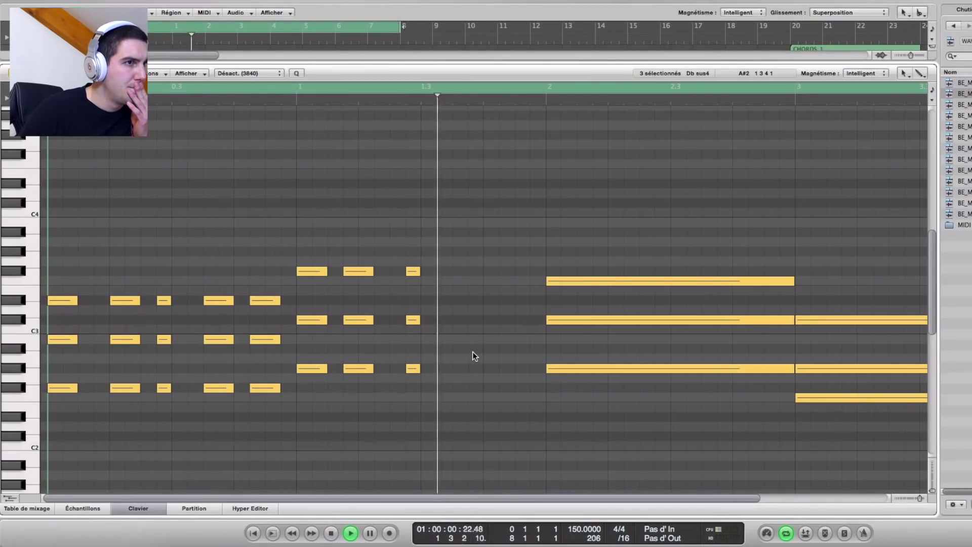
Replace the remaining sixteenth-note stab in bar 1 with an eighth-note stab on beat 2's third sixteenth, and replay.
key("space")
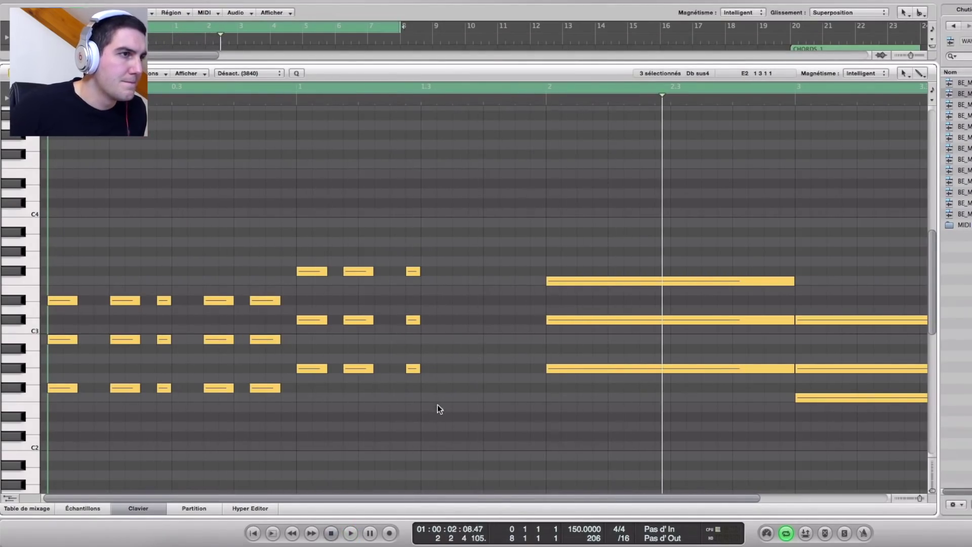
left_click_drag(439, 406, 406, 278)
key("Delete")
left_click(411, 245)
key("space")
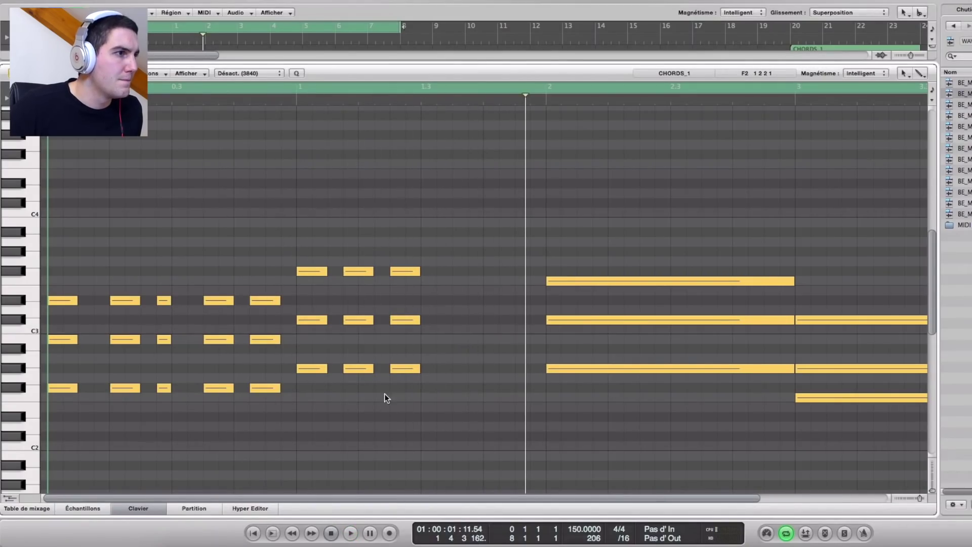
Add two eighth-note stabs to the second half of bar 1, matching the spacing of bar 0's last two, and play.
left_click_drag(275, 417, 224, 307)
left_click_drag(367, 302, 471, 275)
left_click(476, 295)
left_click_drag(531, 375, 470, 272)
key("ctrl+Right")
key("ctrl+Right")
key("ctrl+Right")
key("ctrl+Right")
key("ctrl+Right")
key("ctrl+Right")
key("ctrl+Left")
left_click_drag(546, 343, 479, 320)
left_click(487, 390)
key("space")
Make the last stab of bar 1 a quarter note filling beat 4, and replay the rhythm from the start.
scroll(494, 395, "down", 7)
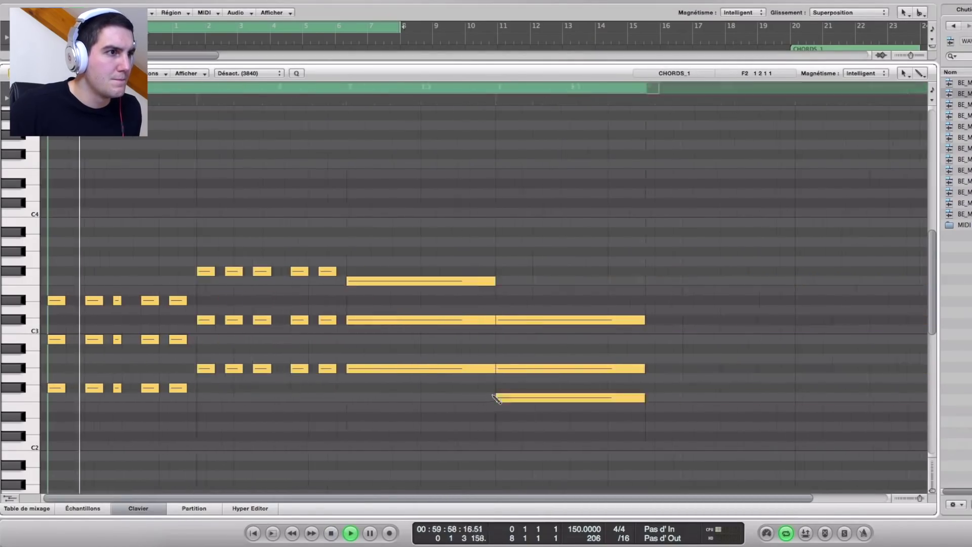
scroll(459, 403, "up", 1)
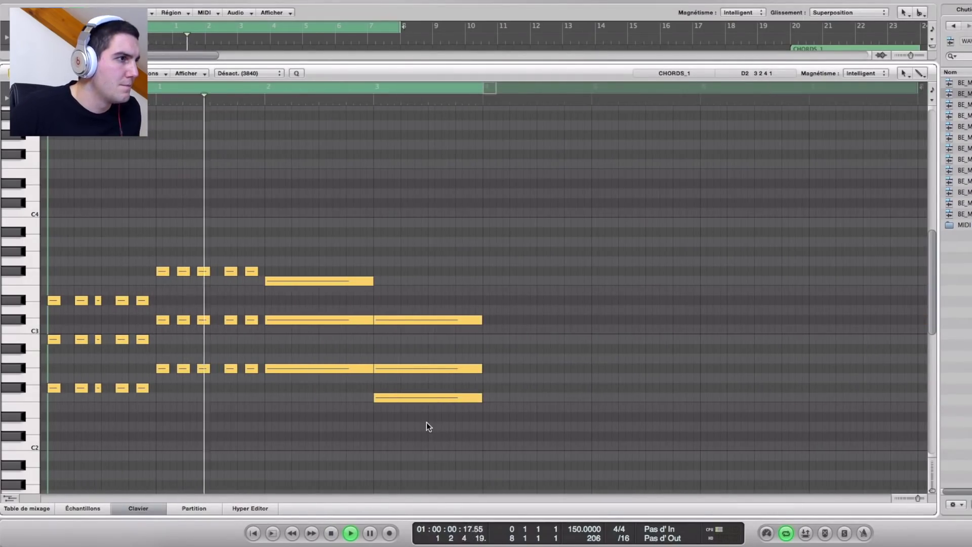
scroll(330, 412, "up", 4)
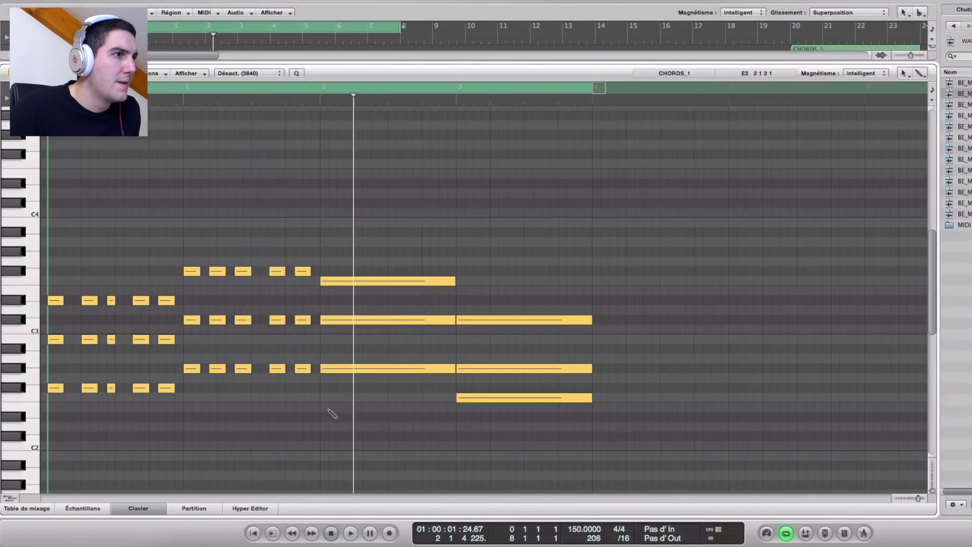
left_click_drag(420, 273, 450, 274)
key("space")
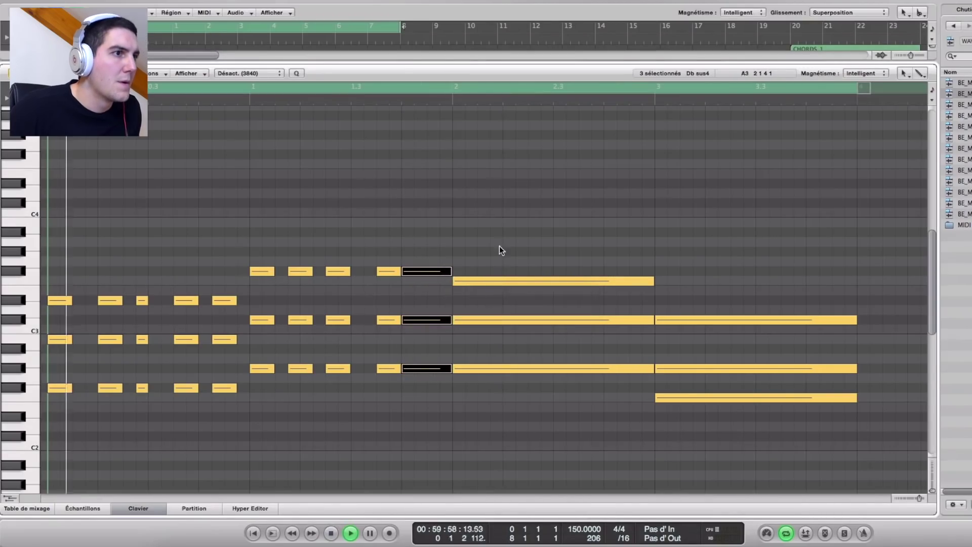
left_click(500, 247)
scroll(500, 247, "down", 3)
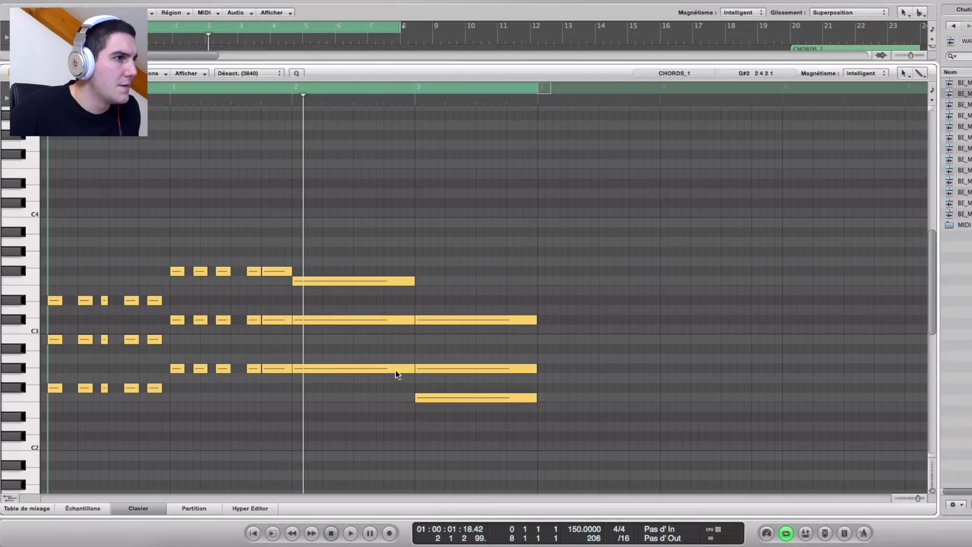
Redraw the F3 top note of the bar 2 chord at one bar long.
scroll(396, 370, "up", 1)
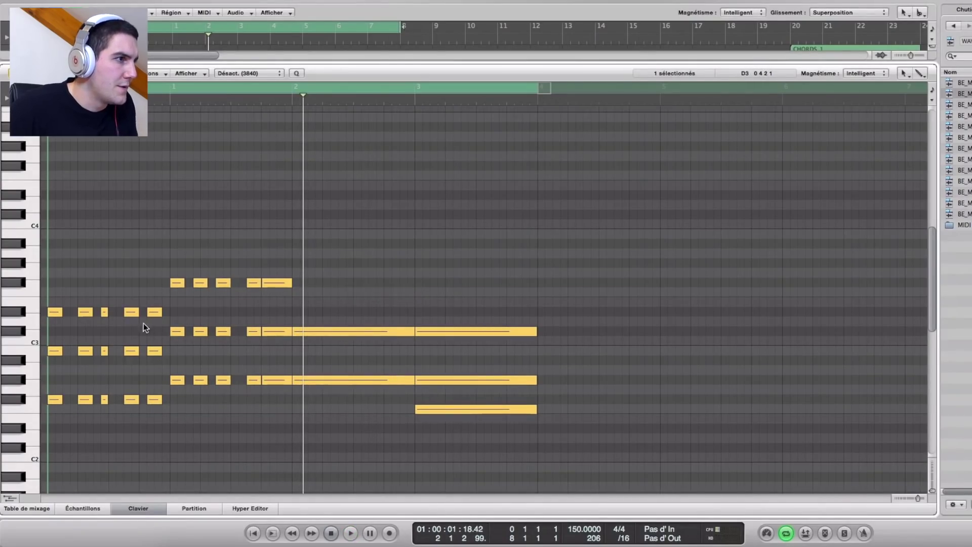
left_click(304, 293, "super")
left_click(315, 305)
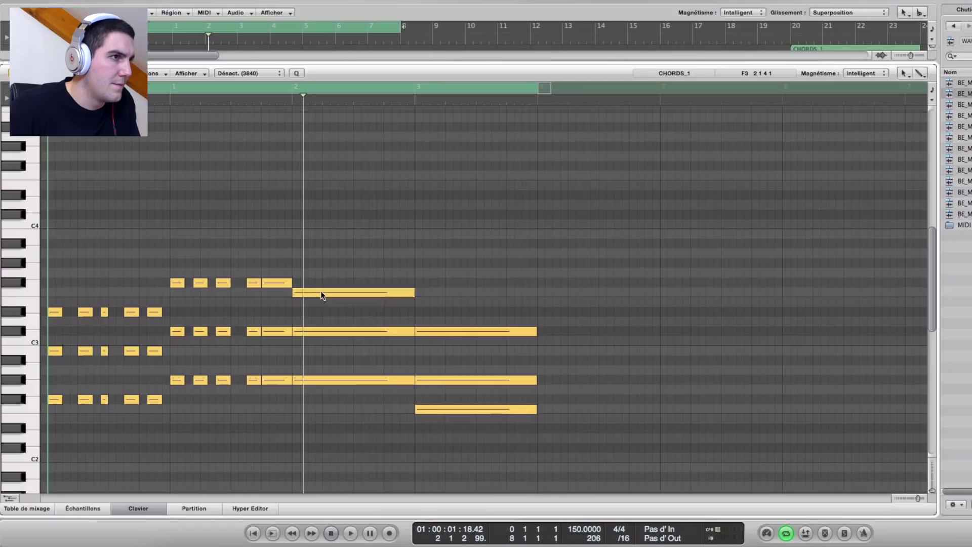
Replace the sustained F3 and C#3 notes of the bar 2 chord with copies of bar 0's five-stab rhythm.
key("Delete")
left_click_drag(156, 324, 314, 297)
left_click(348, 331)
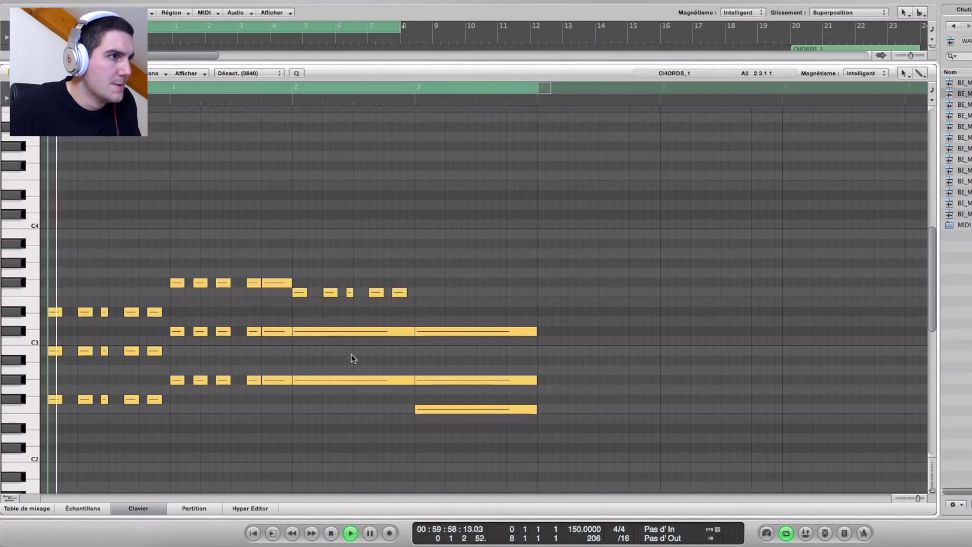
key("space")
key("Delete")
left_click_drag(405, 312, 300, 334)
left_click(327, 361)
Replace bar 2's sustained G#2 with the same five-stab rhythm and play the progression.
left_click(336, 380)
key("Delete")
left_click_drag(402, 352, 305, 380)
left_click(357, 401)
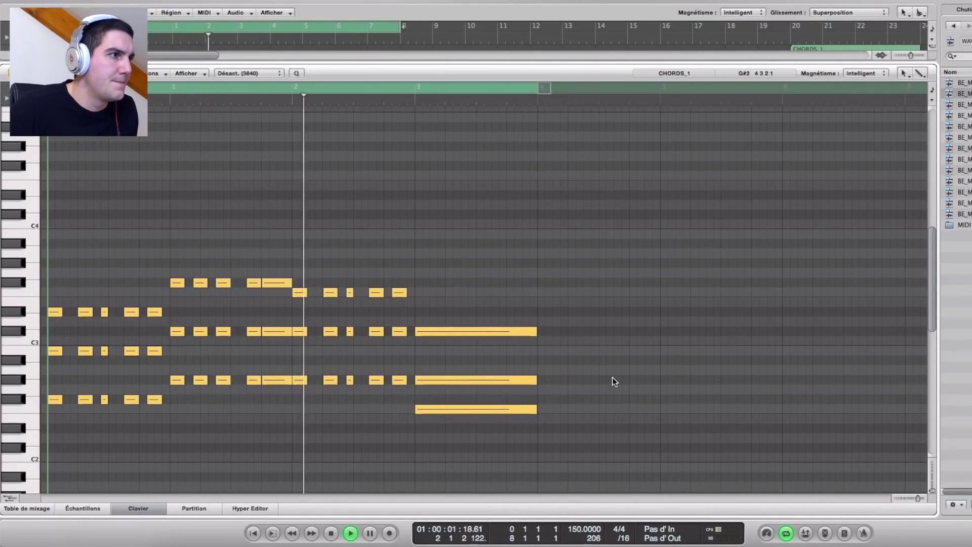
key("space")
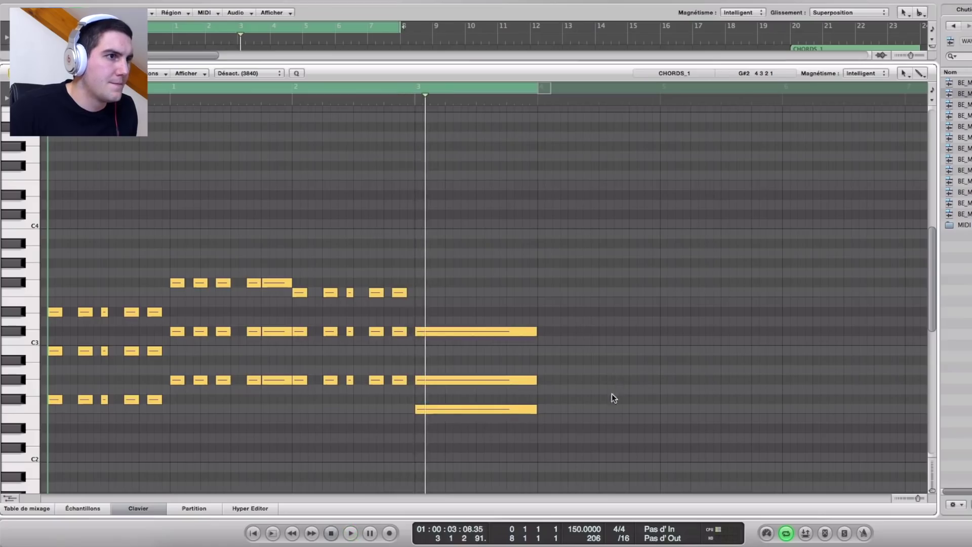
left_click_drag(598, 428, 473, 315)
left_click_drag(522, 333, 430, 335)
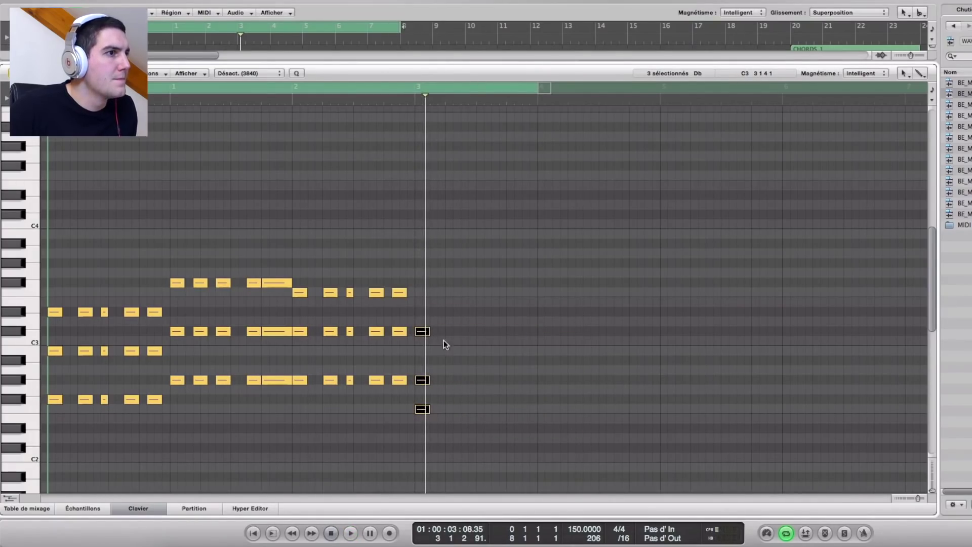
key("super+z")
Try raising the sustained bar 3 chord to a G#3 top note with F3 and C#3 below, and play it.
left_click(480, 354)
left_click_drag(511, 425, 457, 264)
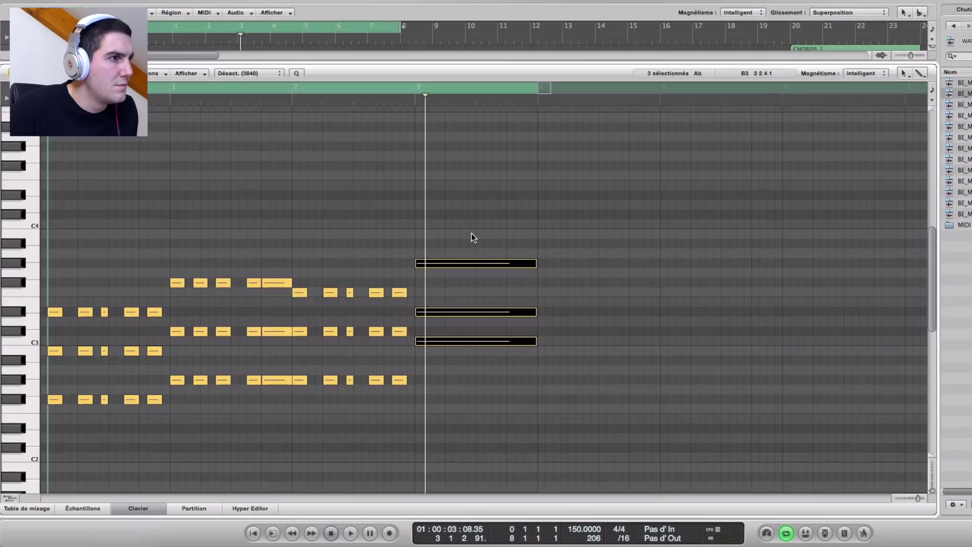
left_click(472, 237)
key("space")
left_click_drag(453, 313, 436, 292)
left_click(518, 408)
left_click_drag(444, 342, 445, 332)
left_click(469, 377)
key("space")
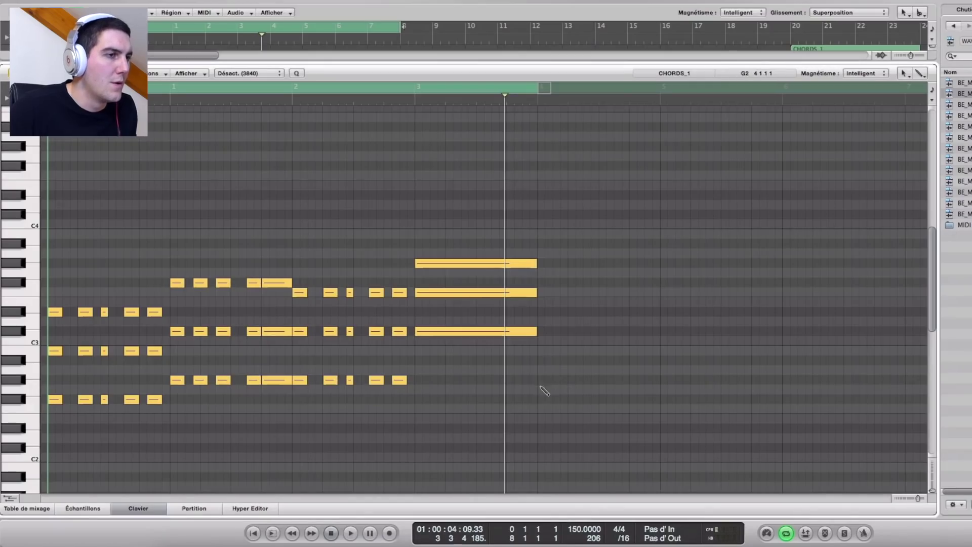
Undo the pitch changes made to the bar 3 chord.
key("super+z")
key("super+z")
key("super+z")
key("super+z")
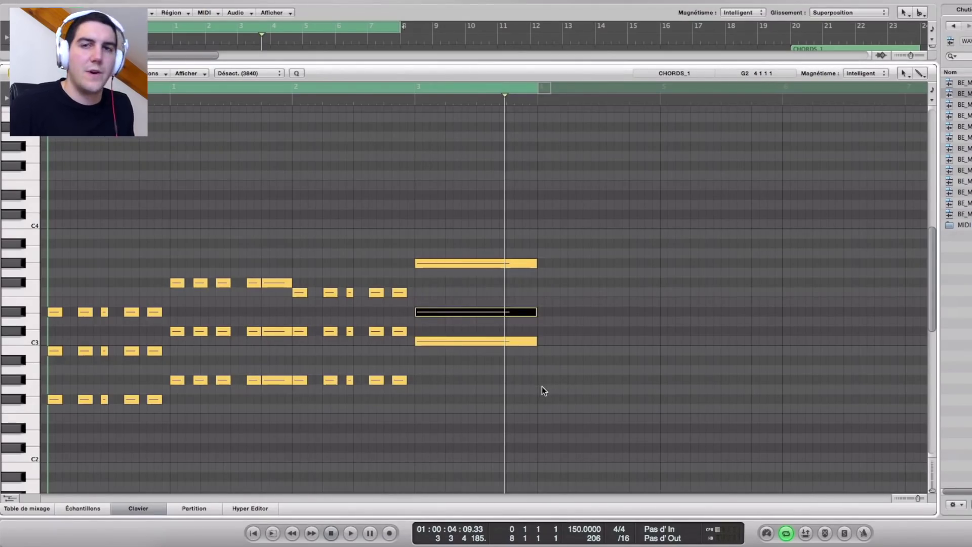
key("super+z")
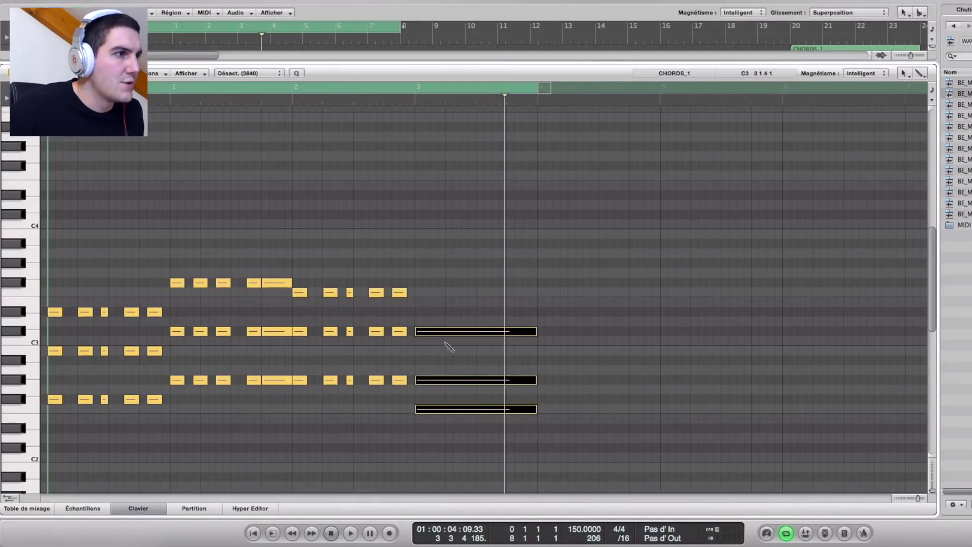
Copy the sustained bar 3 chord to bar 7, raise the original to G#3, D#3 and C3, and play.
key("ctrl+Left")
left_click_drag(387, 334, 768, 332)
left_click_drag(448, 434, 384, 263)
left_click(387, 250)
key("space")
Revoice the raised bar 3 chord as G#3, F3 and C#3, removing the extra A#2 note.
left_click_drag(375, 312, 374, 293)
left_click_drag(375, 341, 375, 363)
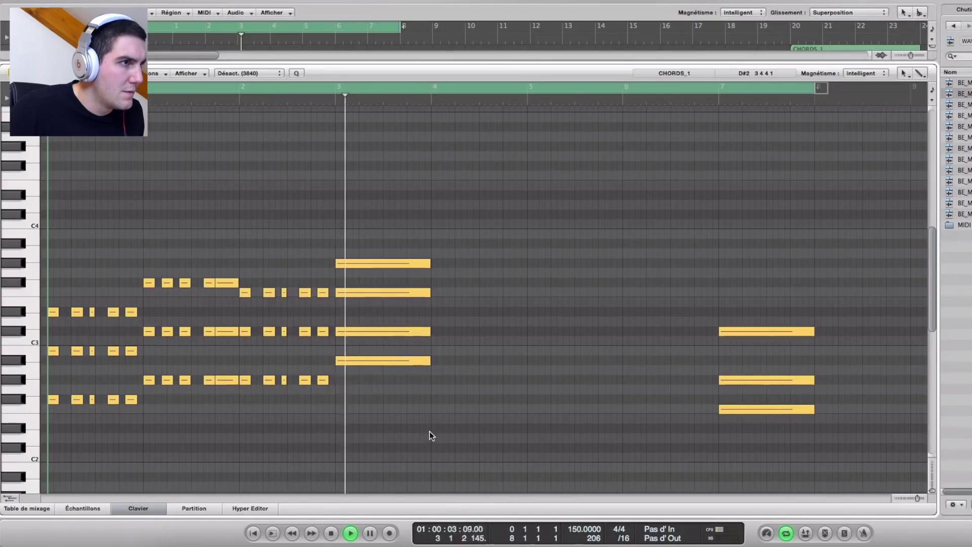
left_click(368, 360)
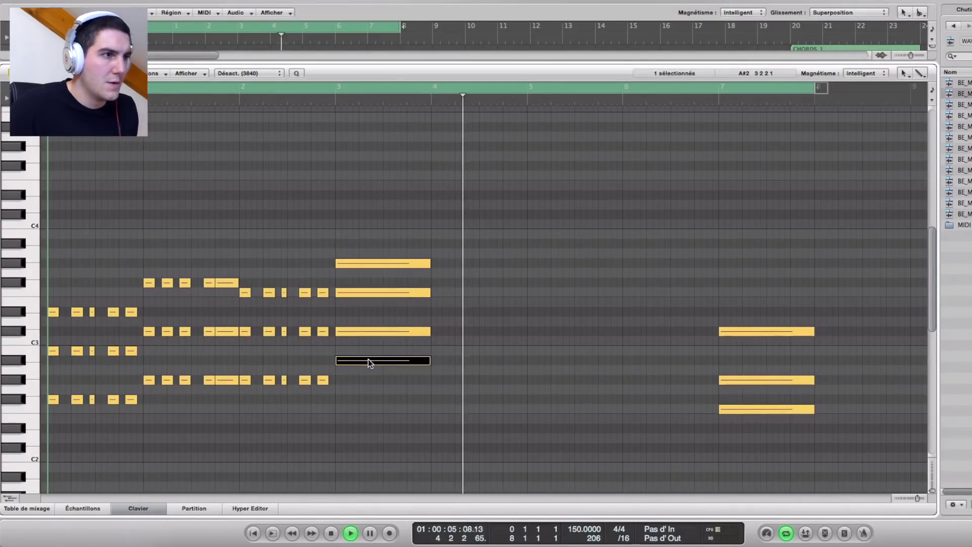
key("Delete")
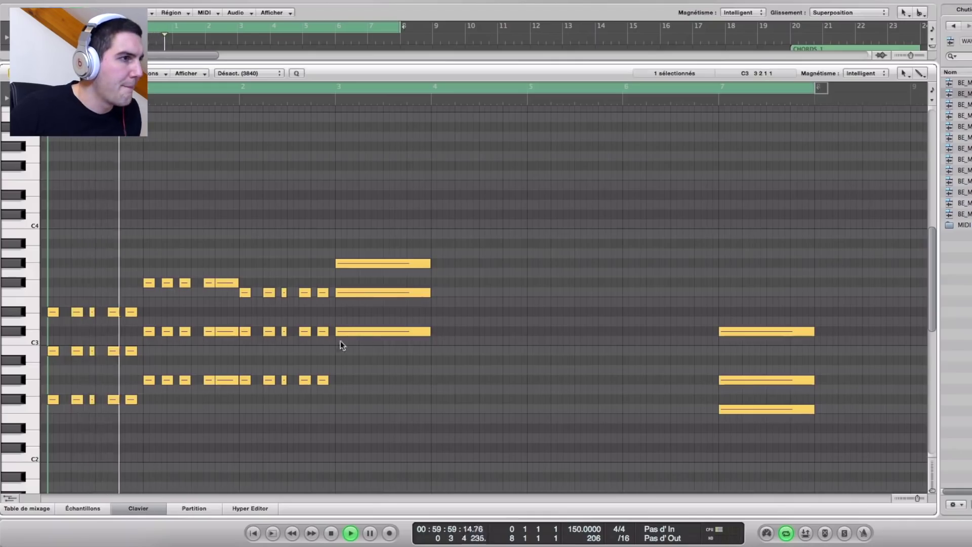
Replace the sustained G#3 of the bar 3 chord with a copy of bar 1's five-stab rhythm.
left_click_drag(228, 301, 342, 277)
left_click_drag(431, 275, 341, 264)
key("super+z")
key("ctrl+Right")
key("ctrl+Right")
left_click(469, 375)
scroll(336, 342, "left", 5)
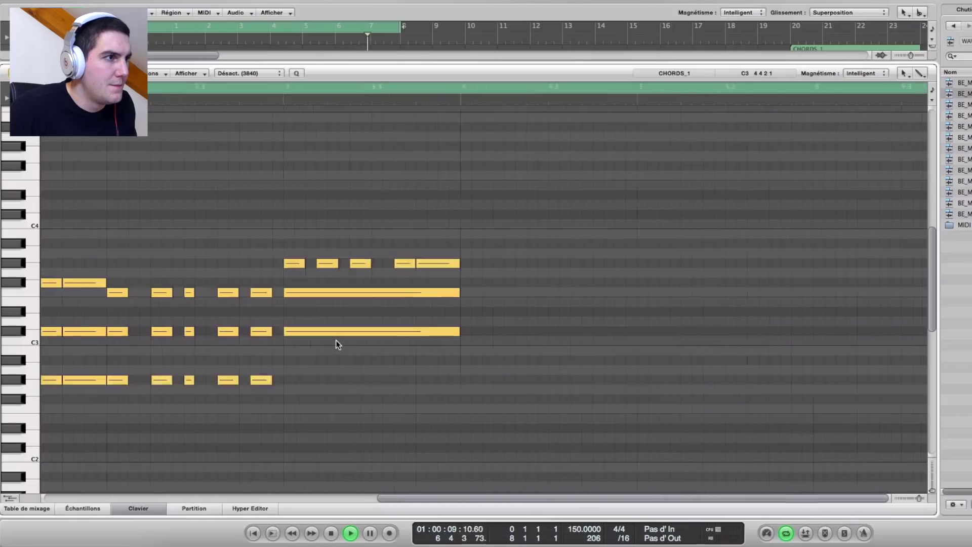
Replace the sustained F3 and C#3 of the bar 3 chord with the G#3 line's stab rhythm.
left_click_drag(413, 381, 358, 293)
left_click_drag(457, 293, 304, 296)
left_click_drag(503, 326, 329, 293)
left_click_drag(329, 294, 329, 332)
left_click(430, 387)
Copy the chord stabs of bars 0 to 2 into bars 4 to 6.
key("ctrl+Left")
key("ctrl+Left")
key("ctrl+Left")
key("ctrl+Left")
key("ctrl+Left")
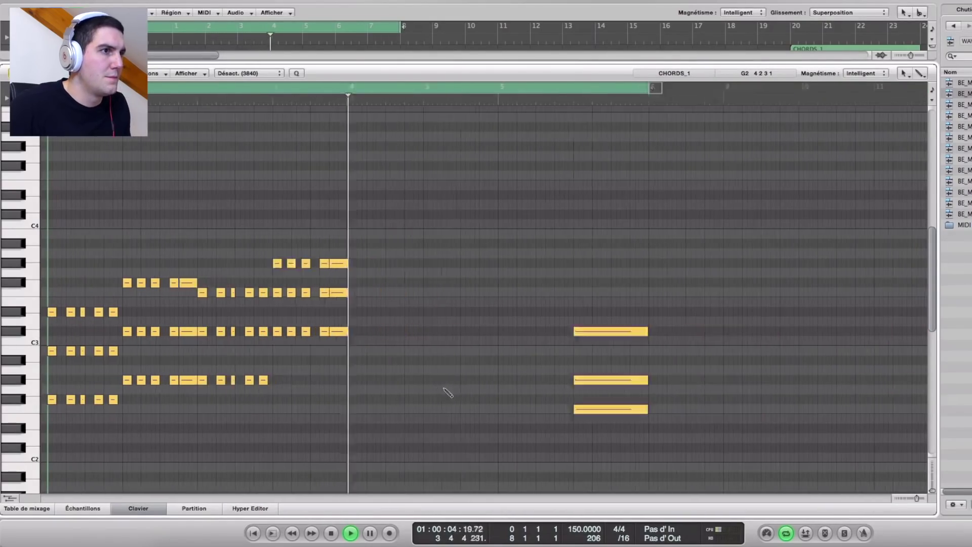
key("ctrl+Left")
key("space")
left_click_drag(217, 427, 52, 255)
left_click_drag(51, 314, 287, 314)
left_click(320, 259)
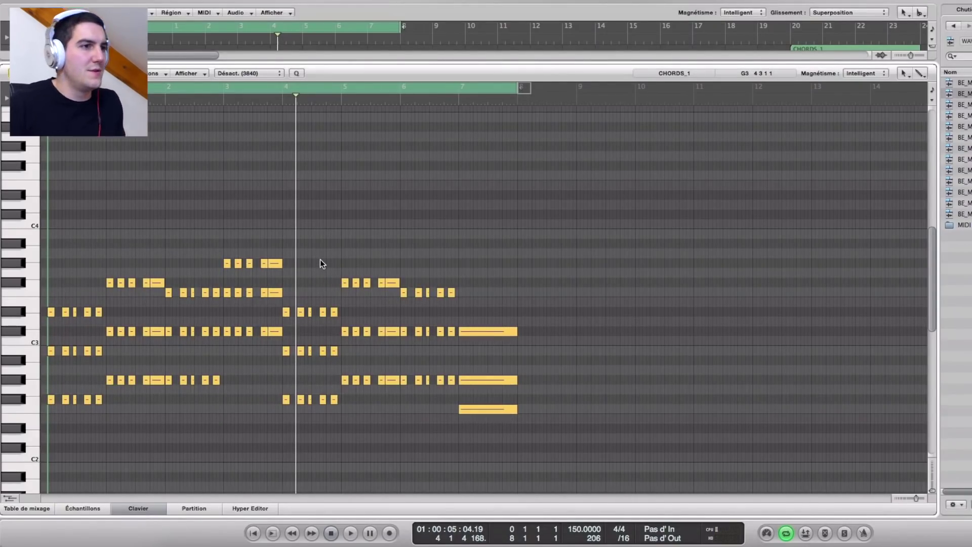
Replace the sustained C#3, G#2 and F2 of the bar 7 chord with bar 5's stab rhythm, and play the progression.
key("ctrl+Right")
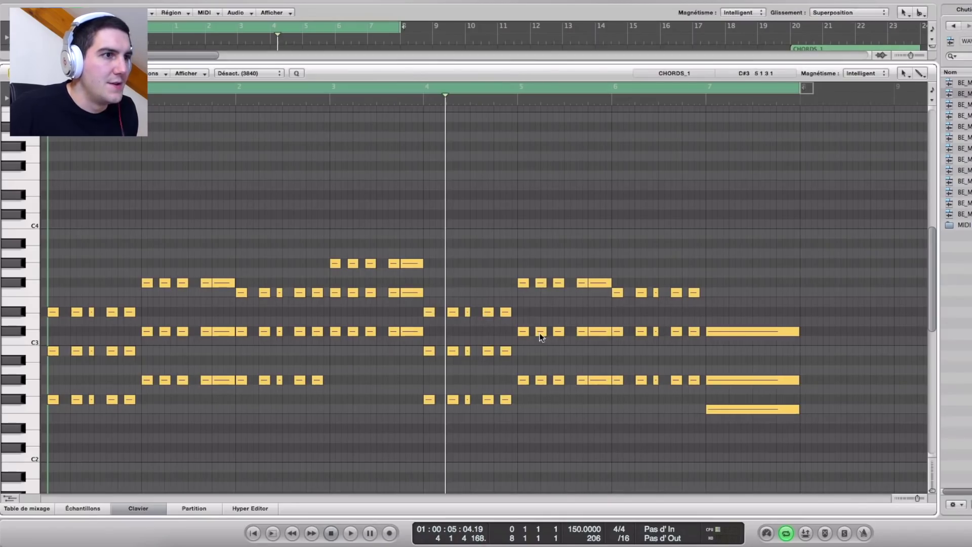
left_click_drag(523, 285, 713, 336)
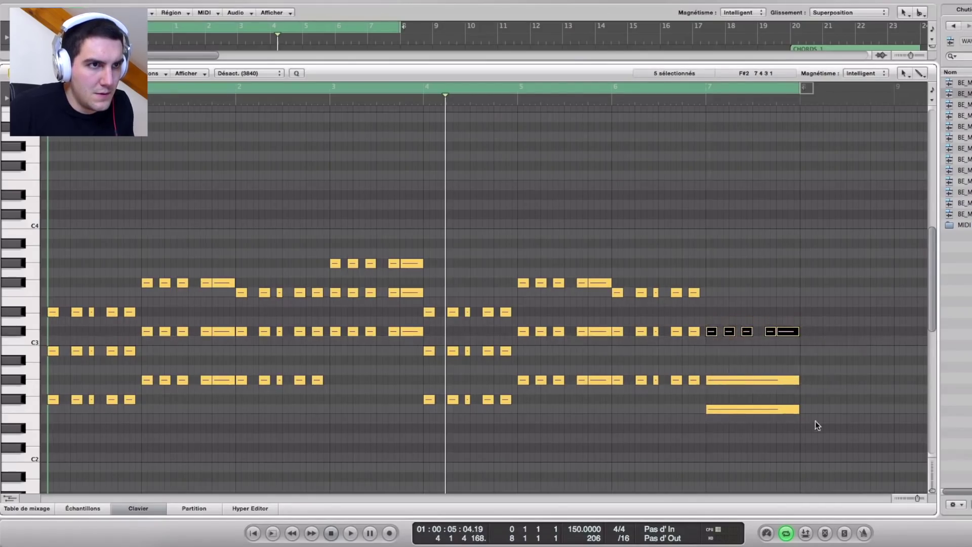
key("ctrl+Right")
key("ctrl+Right")
left_click_drag(884, 458, 772, 382)
scroll(864, 397, "right", 3)
left_click(881, 382, "shift")
left_click_drag(772, 383, 886, 386)
scroll(874, 385, "down", 4)
scroll(507, 388, "up", 3)
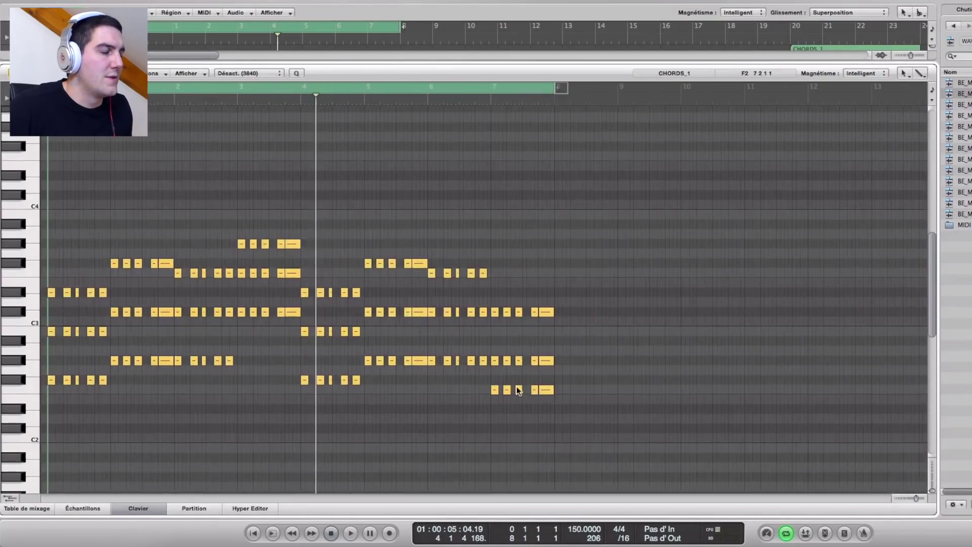
scroll(569, 399, "up", 1)
key("space")
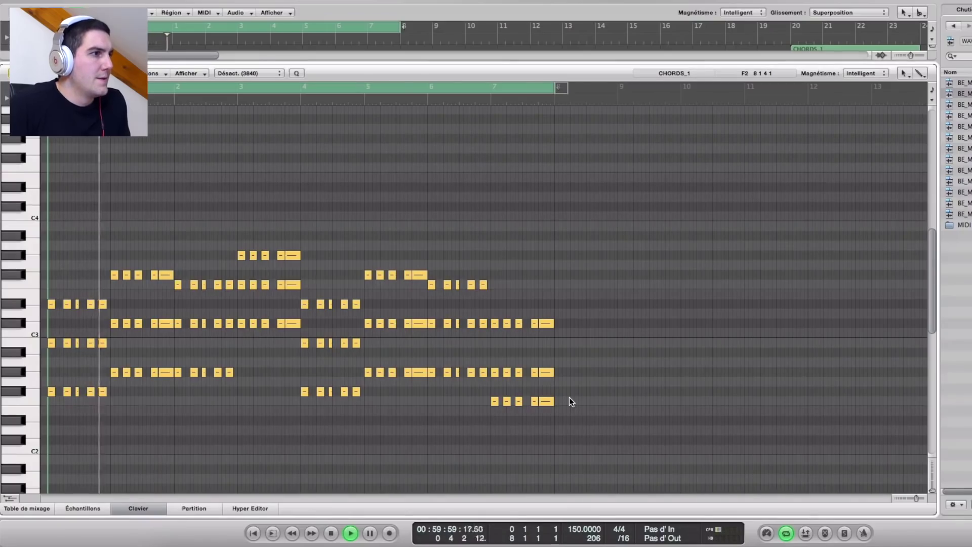
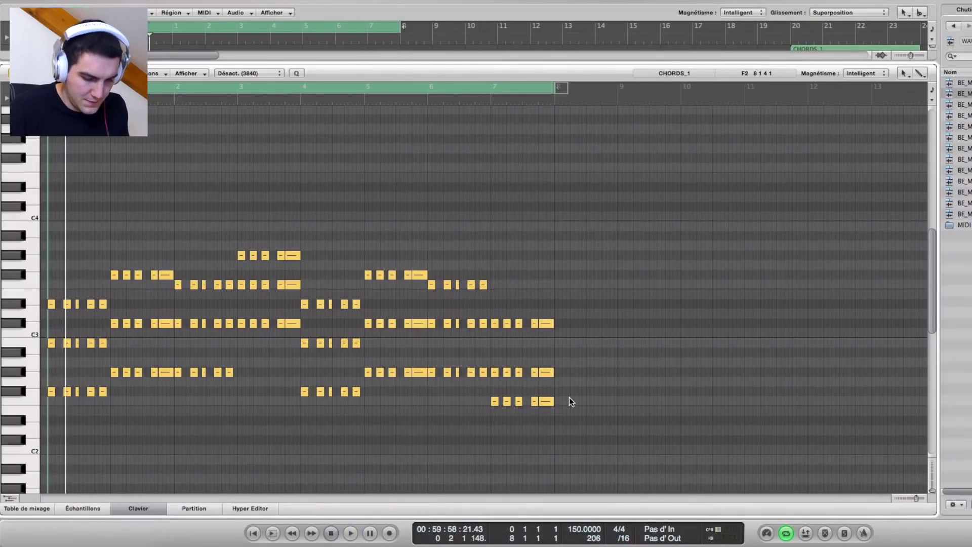
Duplicate the eight-bar CHORDS_1 region onto track 1, aligned with the original's start, play it and open the copy for note editing.
key("p")
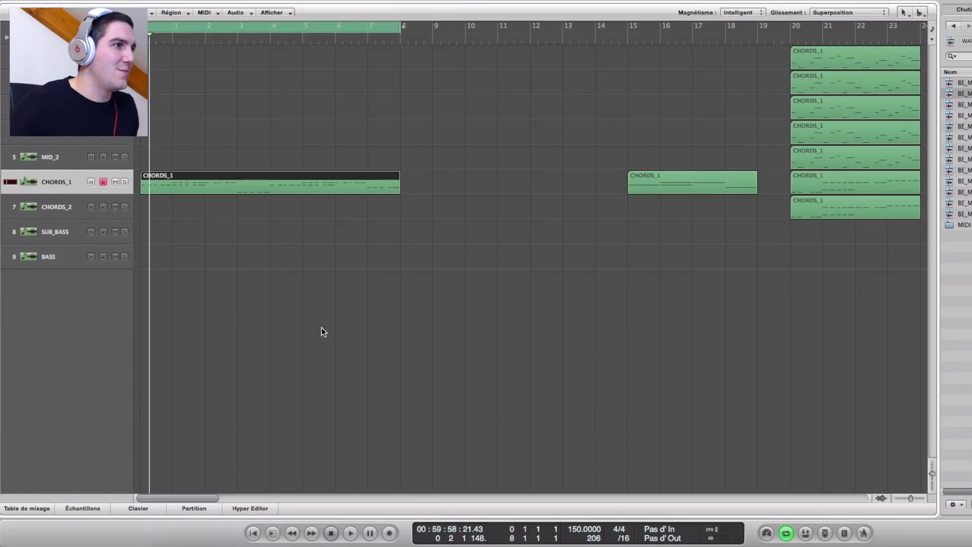
left_click_drag(222, 187, 255, 66)
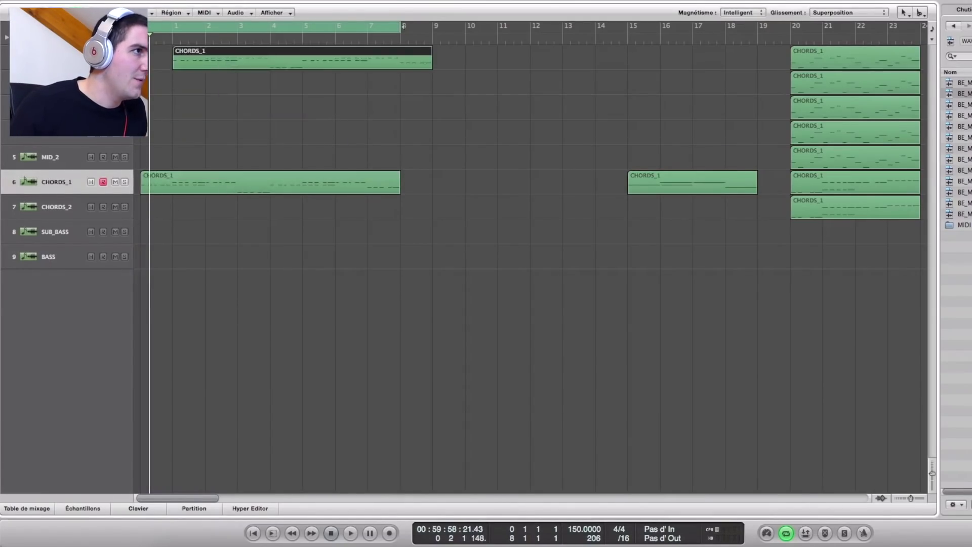
left_click_drag(188, 62, 156, 62)
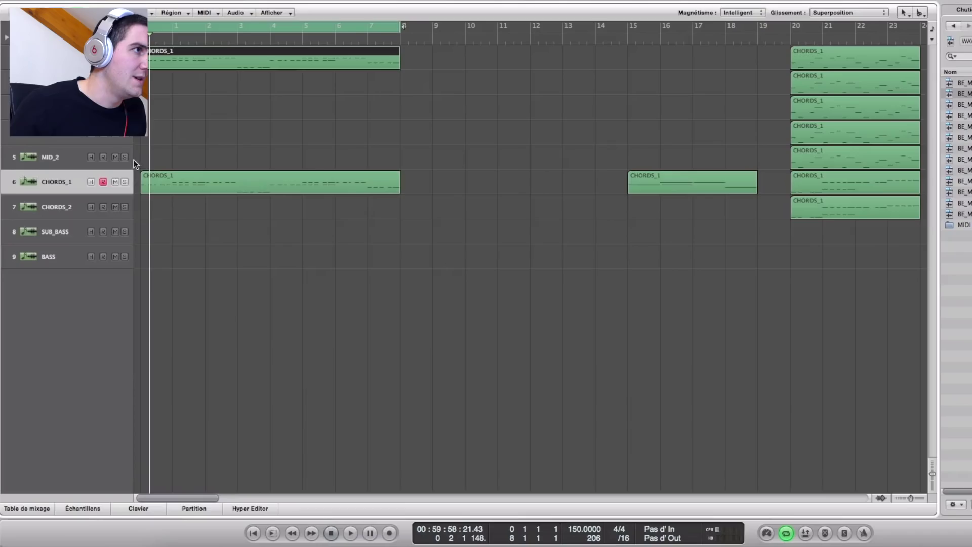
key("space")
double_click(175, 65)
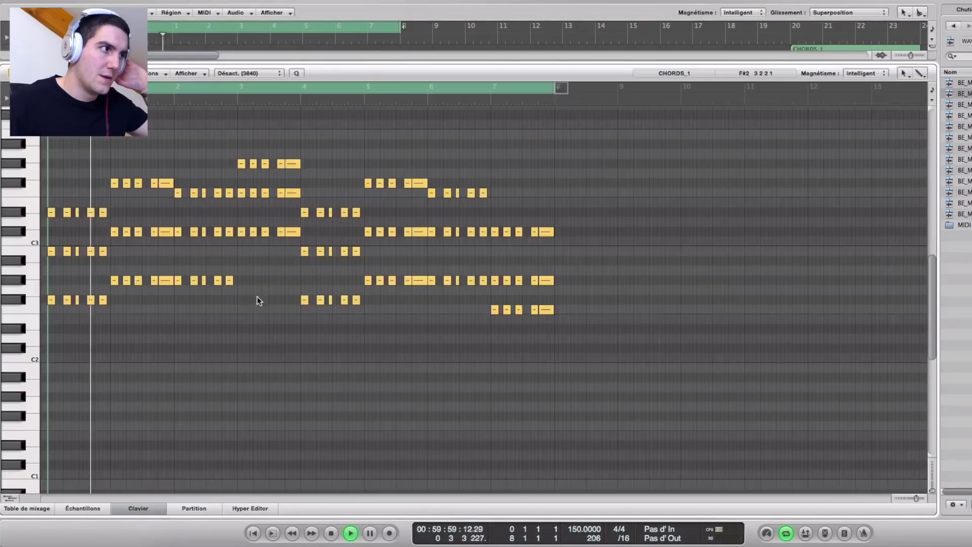
Listen to the copied chord stabs and examine the notes of the opening bars.
key("ctrl+Right")
key("ctrl+Right")
key("ctrl+Right")
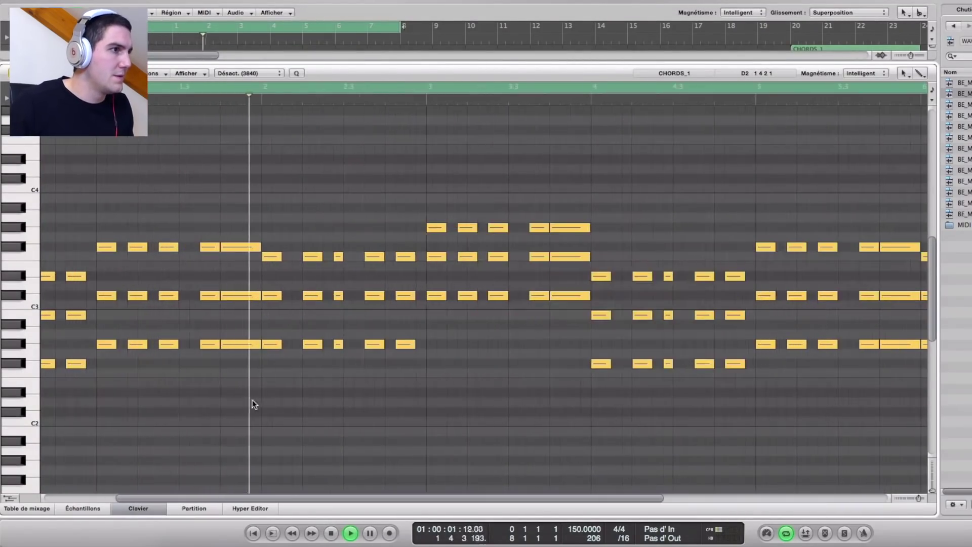
scroll(257, 401, "left", 4)
key("ctrl+Left")
key("ctrl+Left")
key("ctrl+Right")
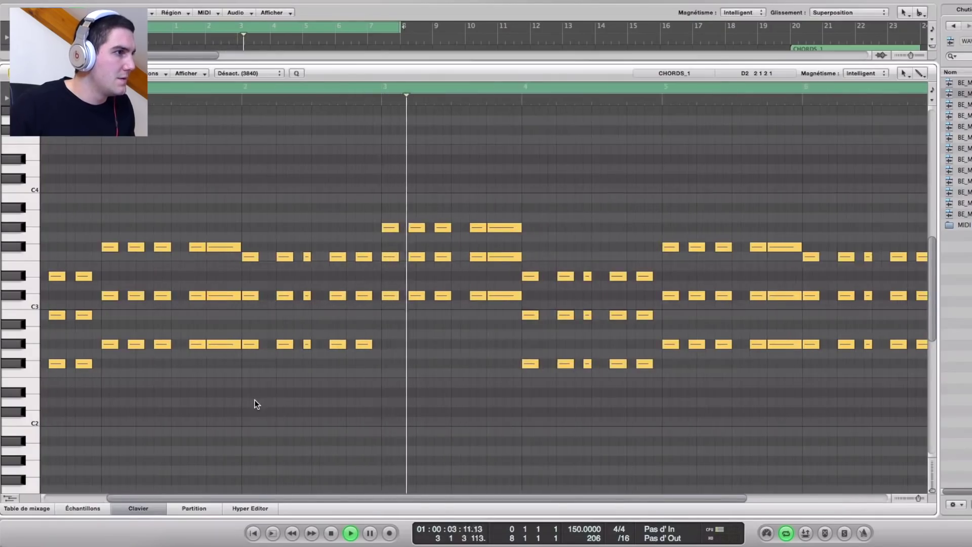
scroll(255, 399, "left", 2)
key("space")
scroll(259, 400, "up", 1)
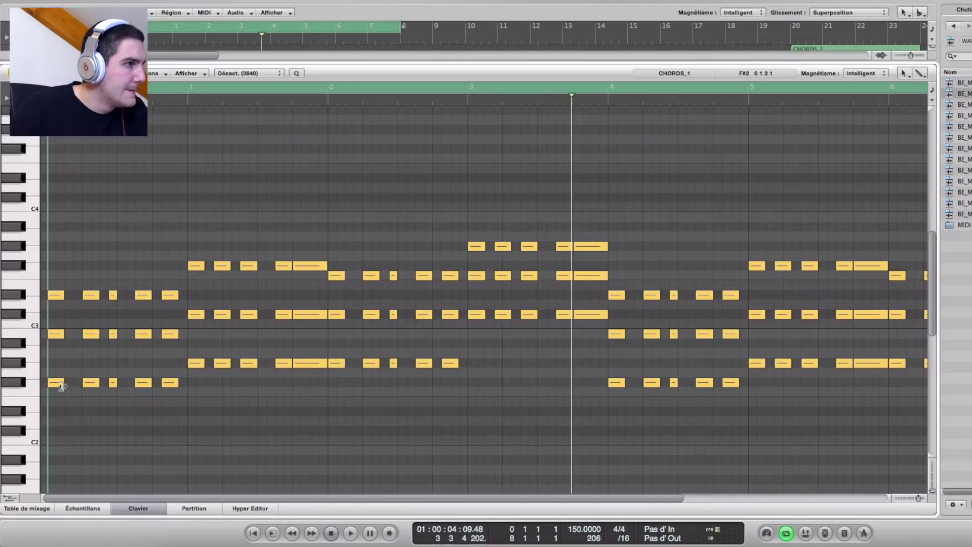
Thin the bar 0 chord stabs to the single-note line B2, F#2, B2, D#3, C#3, and play it.
left_click_drag(56, 384, 57, 296)
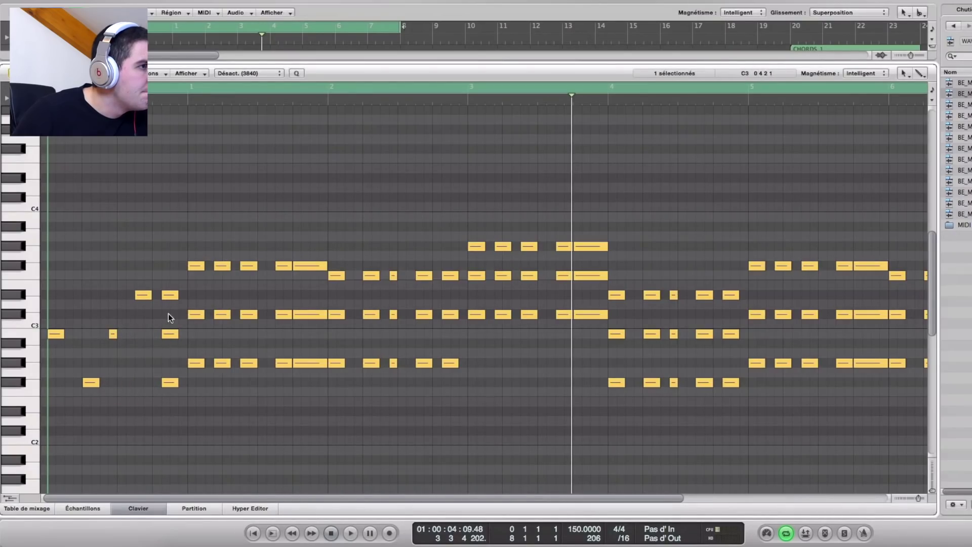
left_click_drag(170, 337, 171, 317)
key("space")
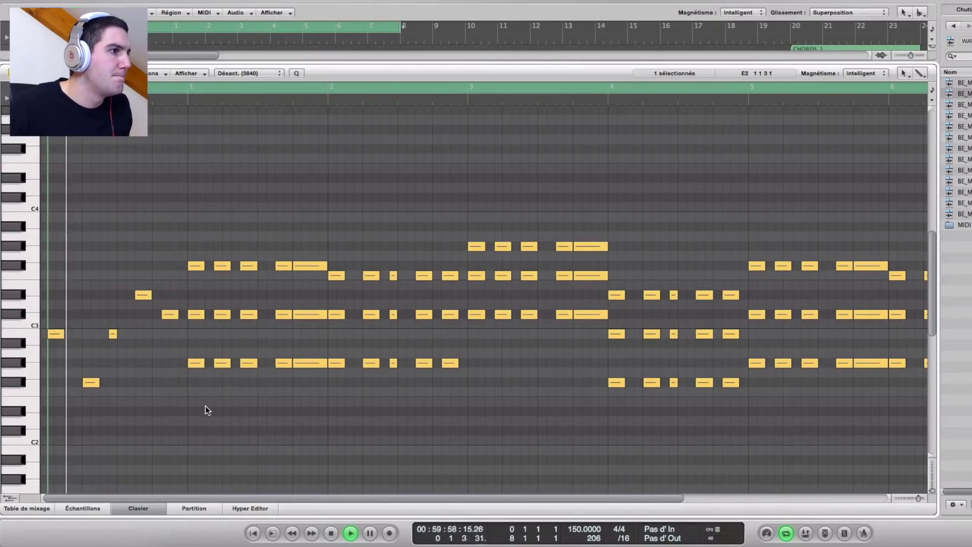
key("space")
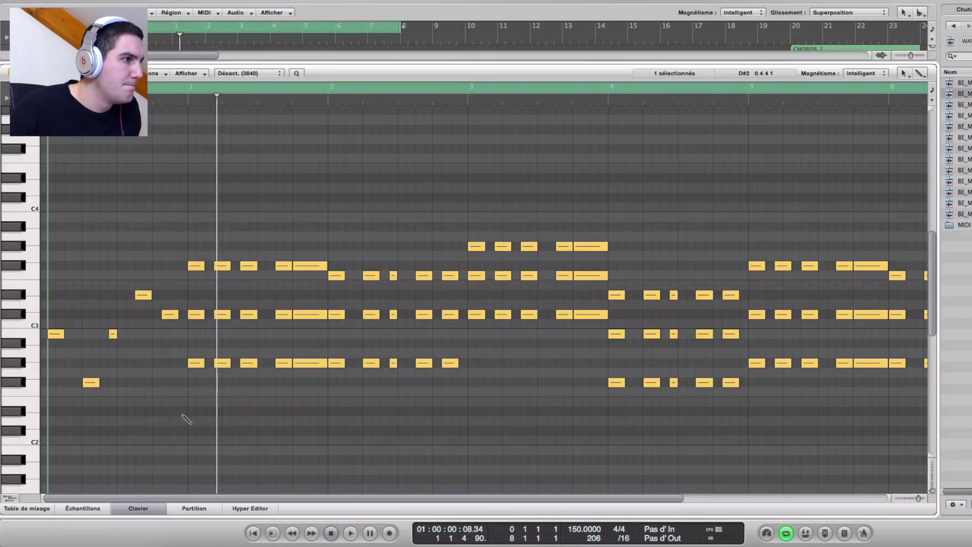
Lengthen the first B2 of bar 0 to about a dotted eighth and replay the melody.
key("ctrl+Right")
key("ctrl+Right")
scroll(177, 411, "left", 4)
left_click_drag(71, 334, 87, 335)
key("space")
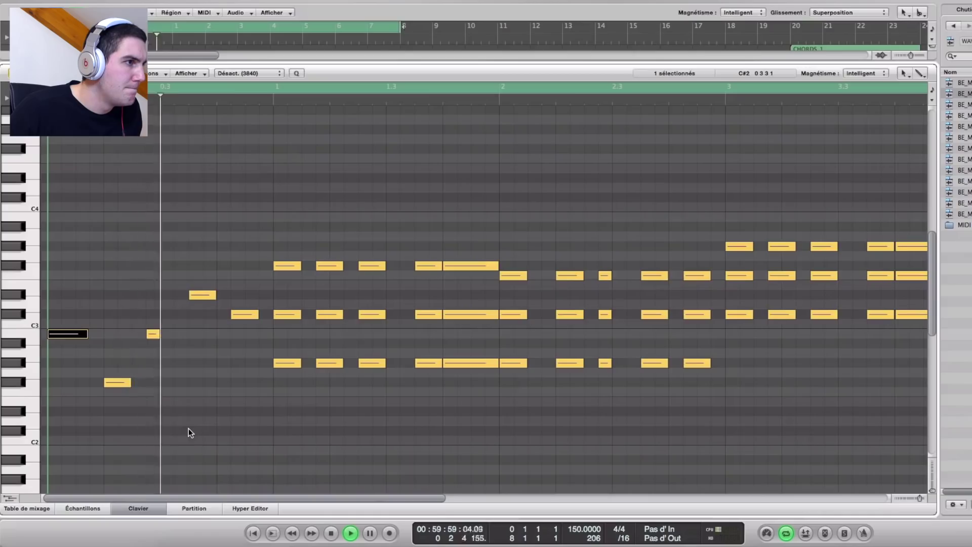
key("space")
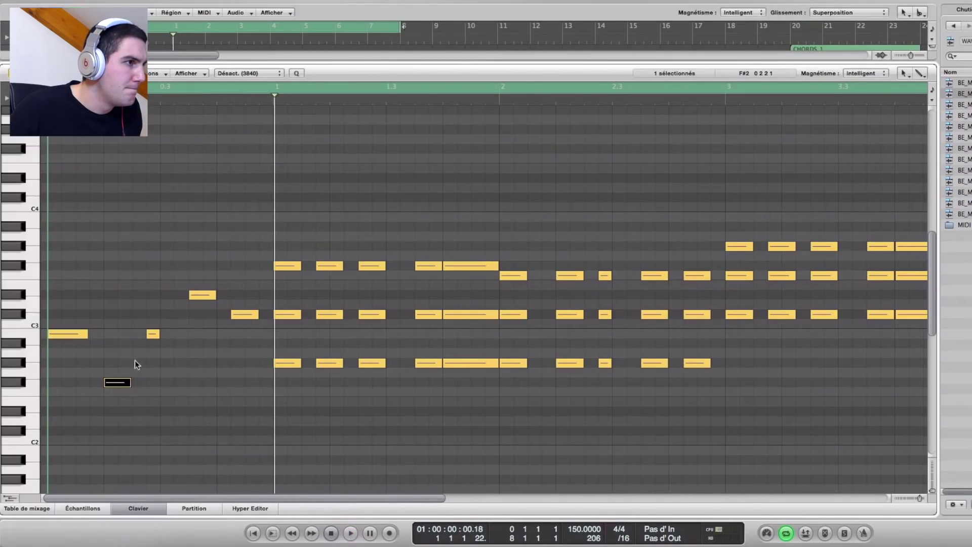
Lengthen the second B2 and the F#2 of bar 0 to about a dotted eighth each, replaying the melody.
left_click_drag(153, 333, 185, 333)
key("space")
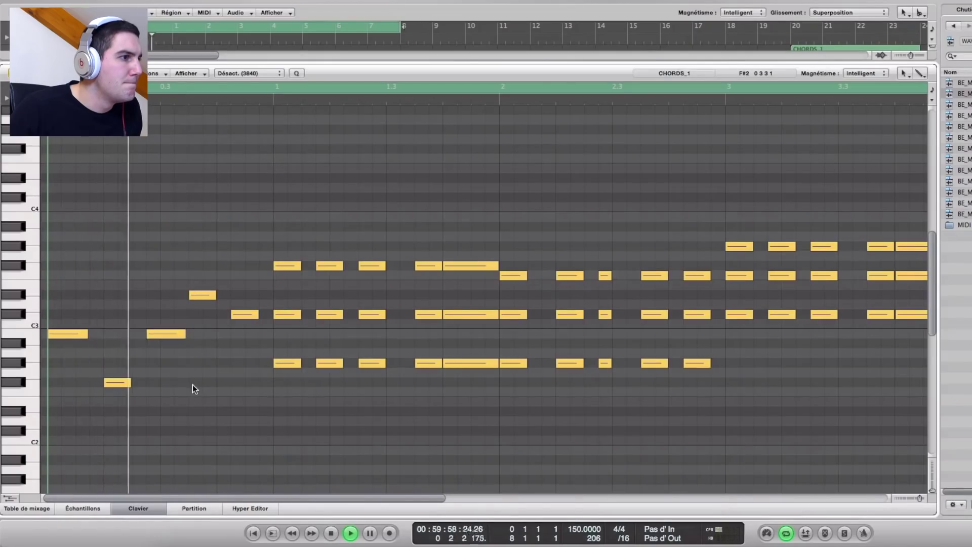
key("space")
left_click_drag(131, 384, 139, 384)
left_click(222, 399)
key("space")
key("ctrl+Left")
key("ctrl+Left")
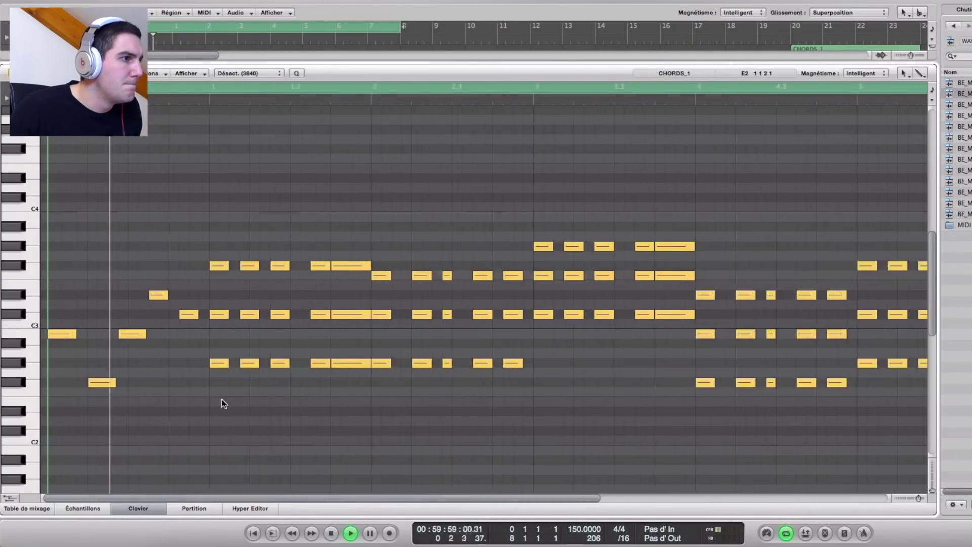
key("space")
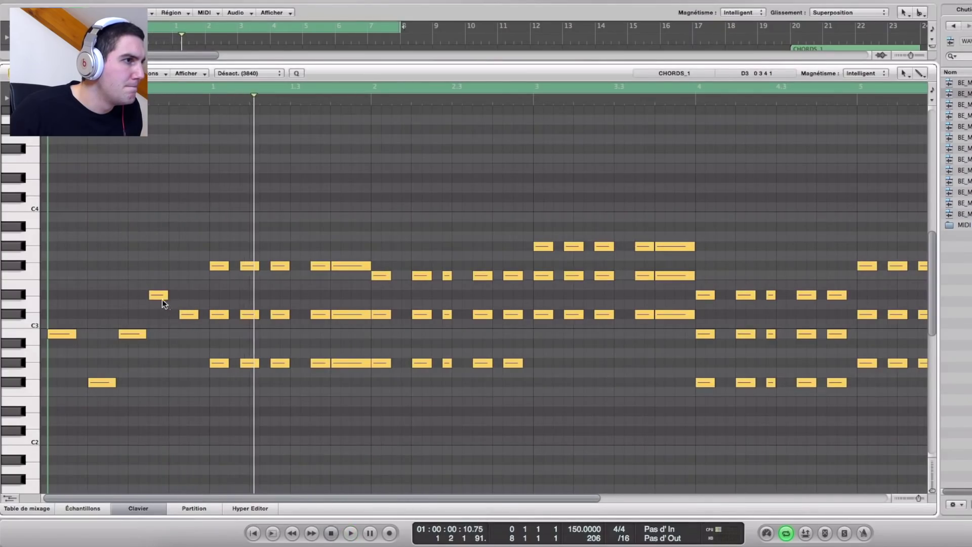
Lengthen bar 0's D#3 to about a dotted eighth, raise the last note to F3 at the same length, and play.
left_click_drag(163, 297, 185, 282)
left_click_drag(188, 318, 205, 279)
key("space")
left_click(177, 413)
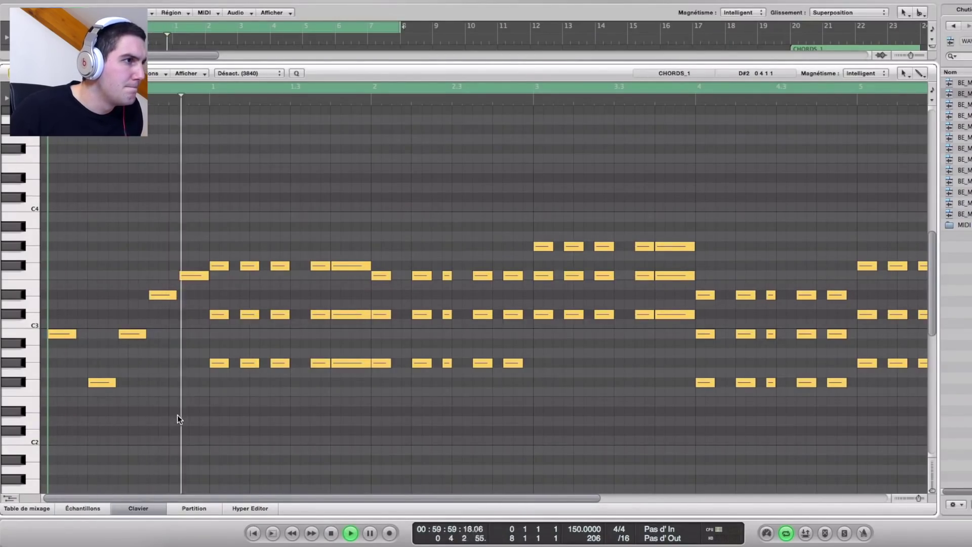
Thin bar 1's first three chord stabs to the single notes C#3, G#2 and F#3.
key("space")
key("super+Left")
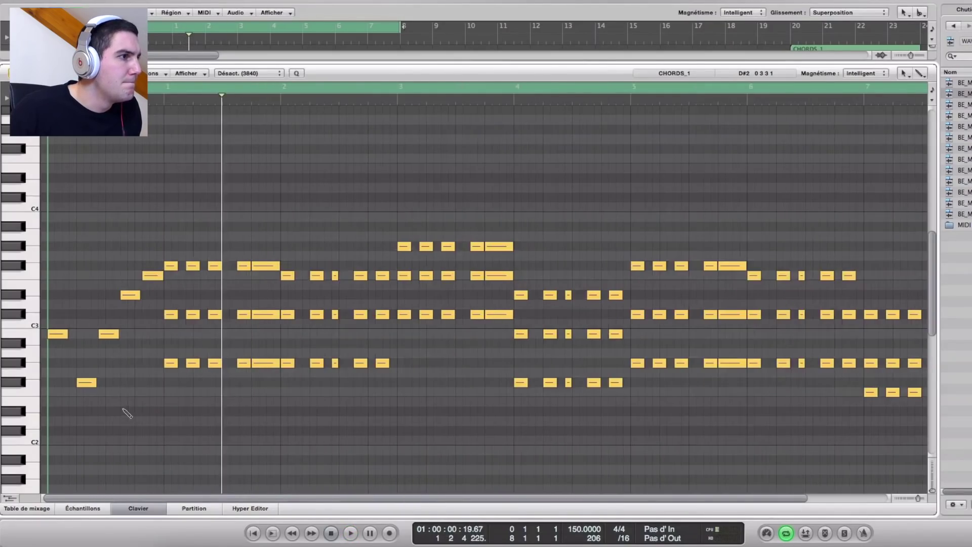
key("super+Right")
key("super+Right")
key("super+Right")
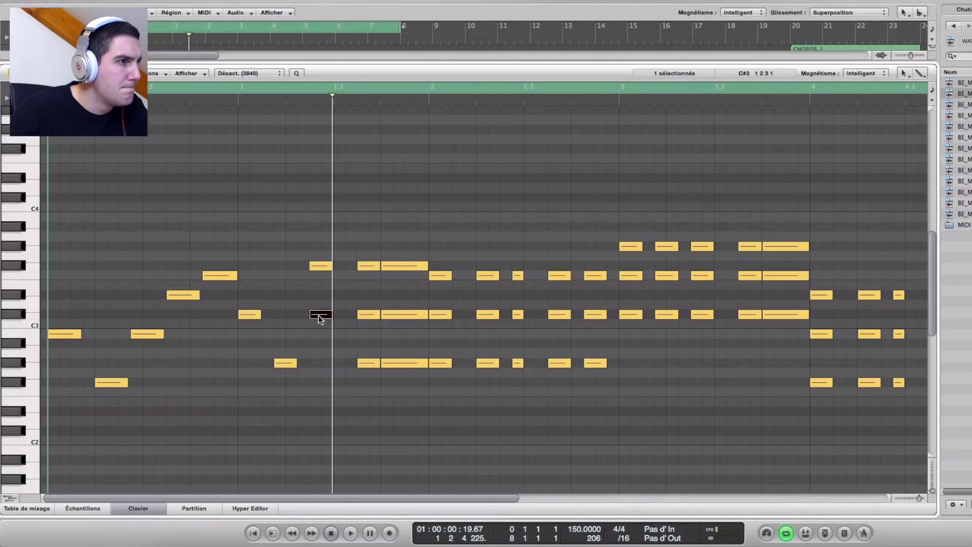
Lengthen bar 1's C#3 and G#2 to about a dotted eighth, extend its F#3 almost to the next stab, and play.
left_click_drag(258, 317, 271, 316)
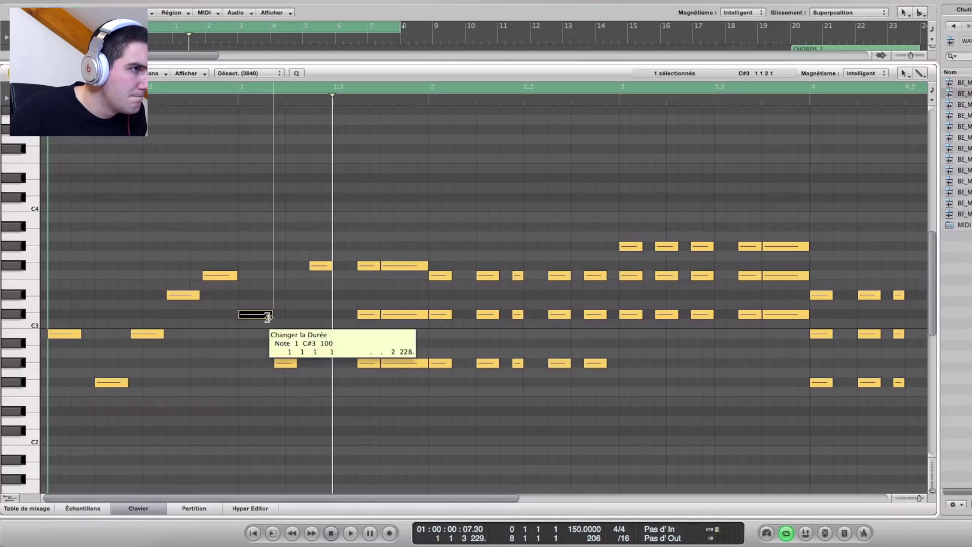
left_click_drag(293, 365, 305, 366)
left_click_drag(329, 268, 348, 268)
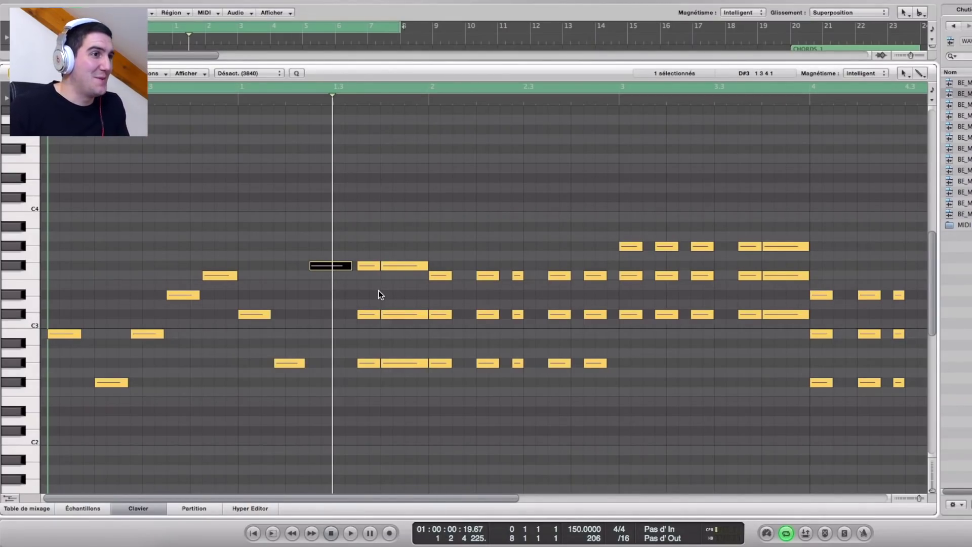
key("space")
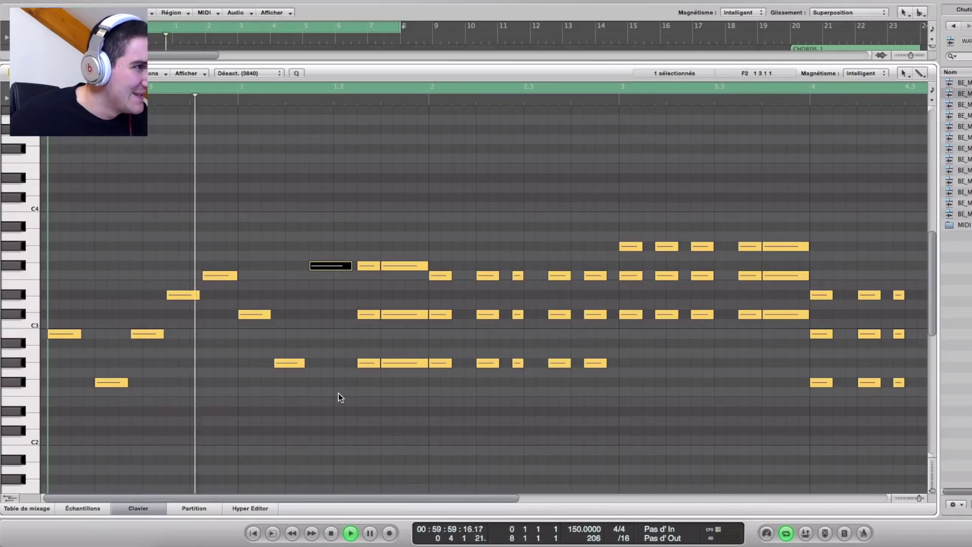
key("space")
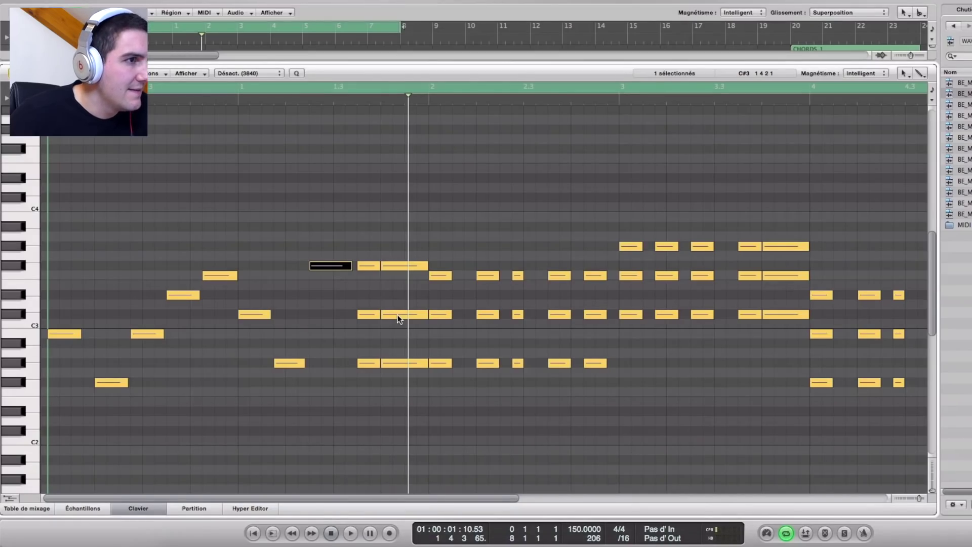
Thin bar 1's last two stabs to a short F#3 and a long F3, and play the melody.
scroll(403, 304, "right", 1)
left_click_drag(402, 266, 401, 276)
left_click_drag(362, 317, 365, 371)
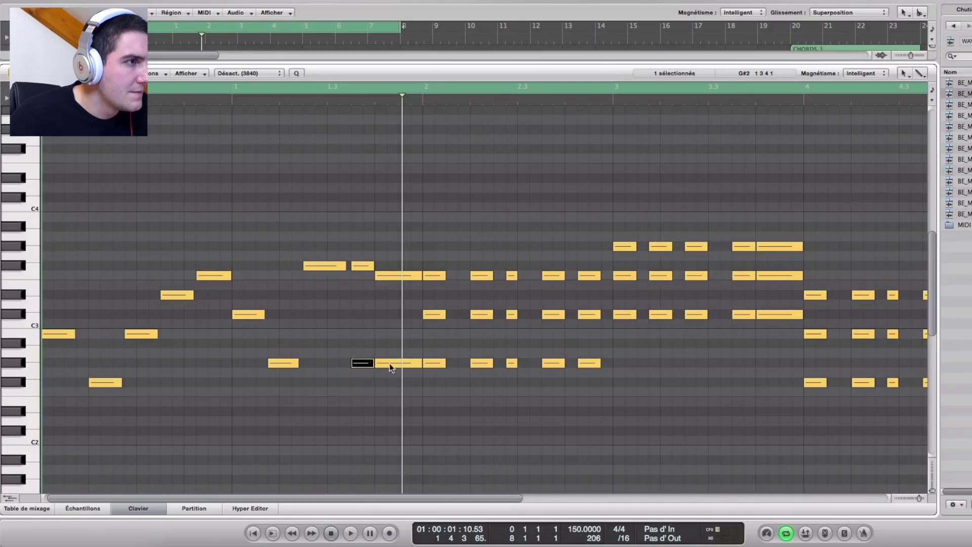
key("Delete")
key("space")
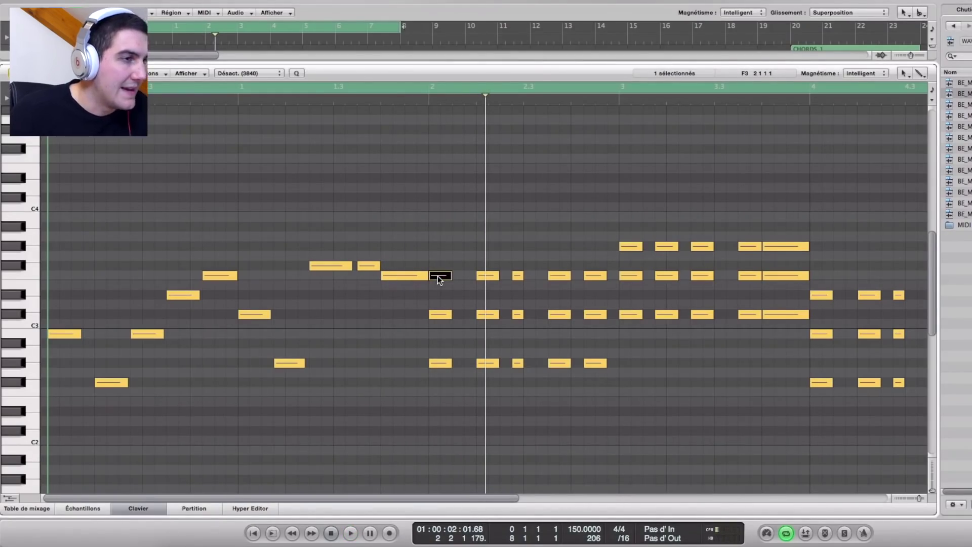
Thin bar 2's first four chord stabs to the single-note line C#3, G#2, C#3, F3, and play it.
left_click_drag(438, 275, 437, 363)
key("Delete")
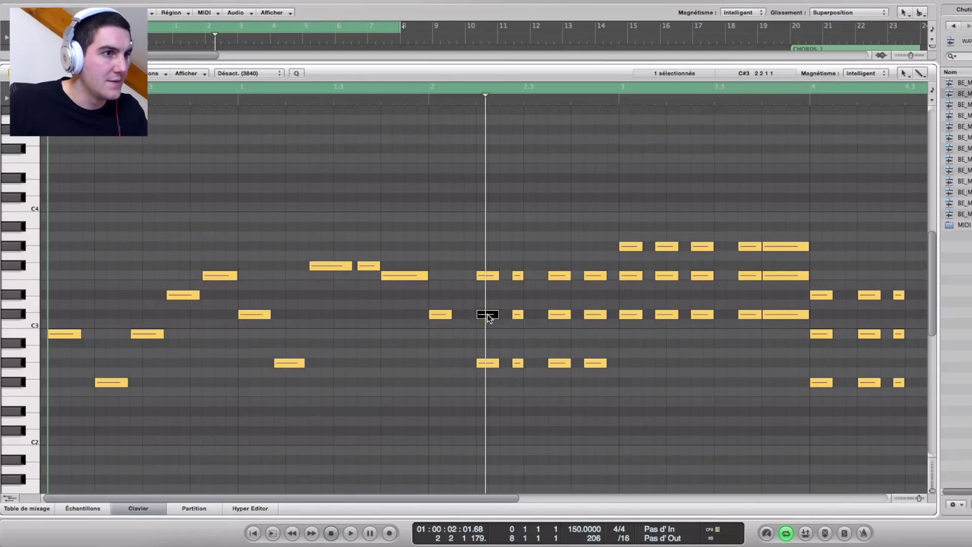
key("Delete")
left_click(517, 278)
key("Delete")
left_click(495, 367)
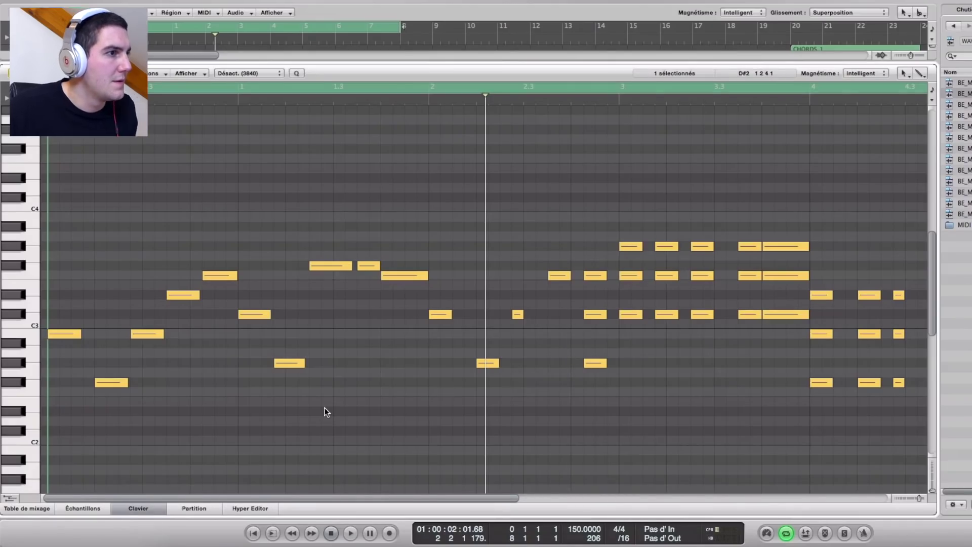
key("space")
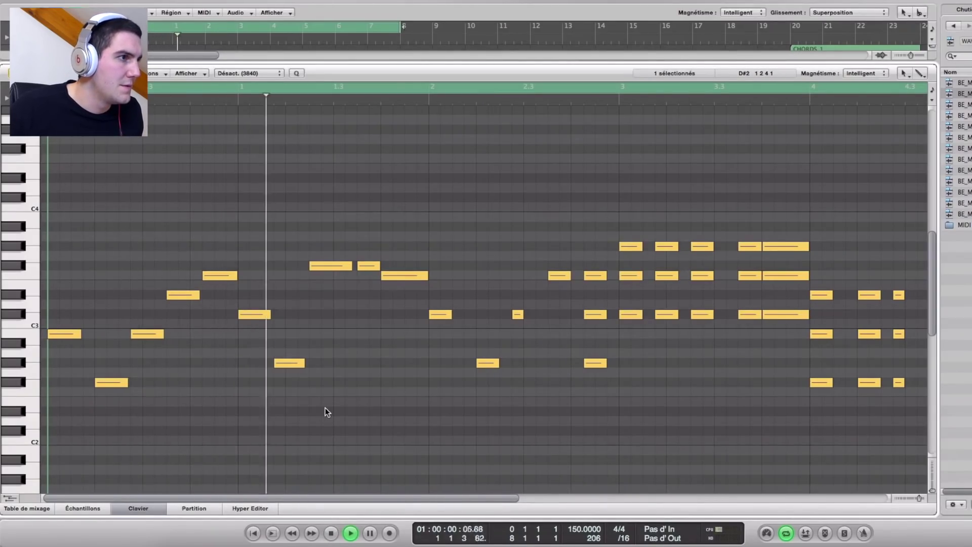
Try shortening bar 0's first B2 to about an eighth and lengthening its F#2 to about a quarter during playback.
key("space")
left_click_drag(79, 335, 69, 335)
key("space")
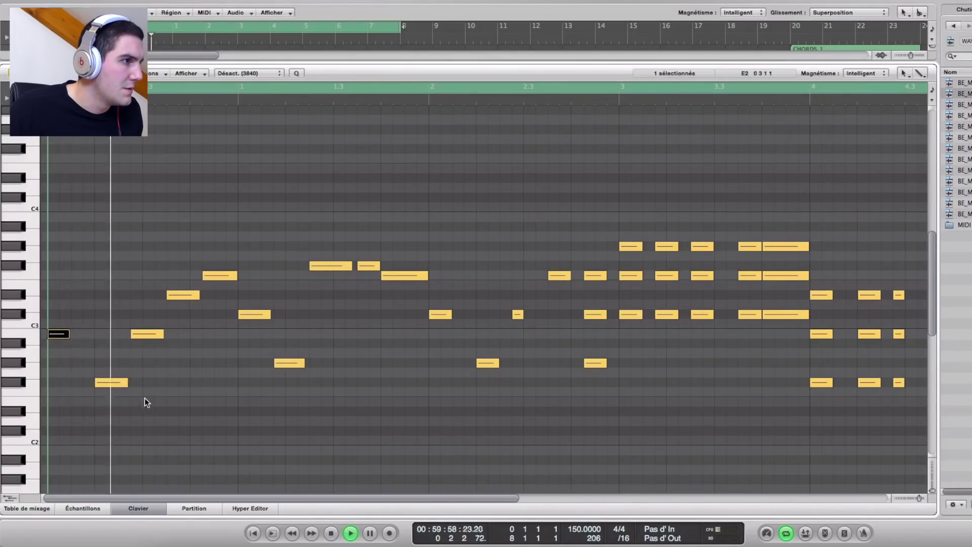
mouse_move(127, 384)
left_mouse_down()
mouse_move(118, 386)
mouse_move(145, 384)
left_mouse_up()
left_click(174, 405)
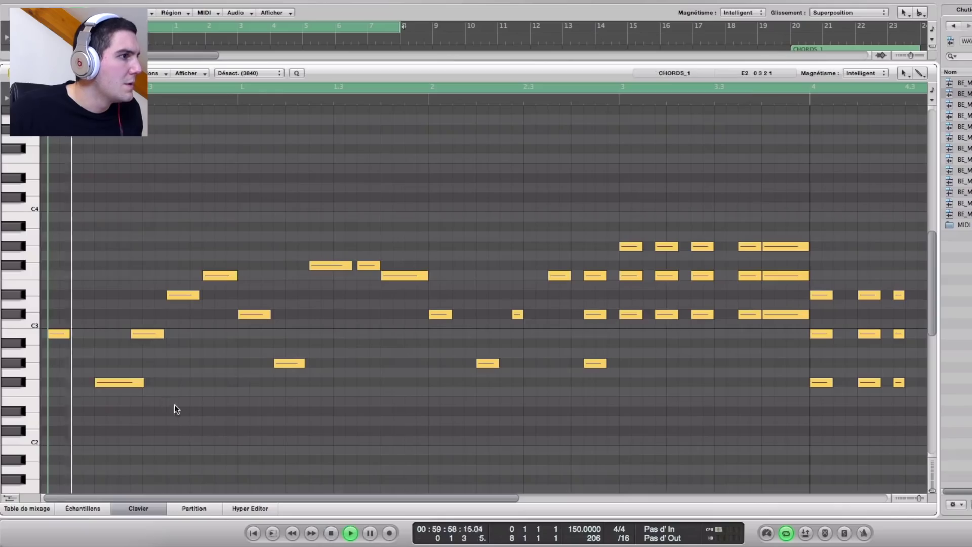
Try two short repeated F#2 notes in bar 0 with playback, and restore the single F#2.
key("space")
mouse_move(142, 386)
left_mouse_down()
mouse_move(110, 386)
mouse_move(131, 386)
left_mouse_up()
left_click(202, 408)
key("space")
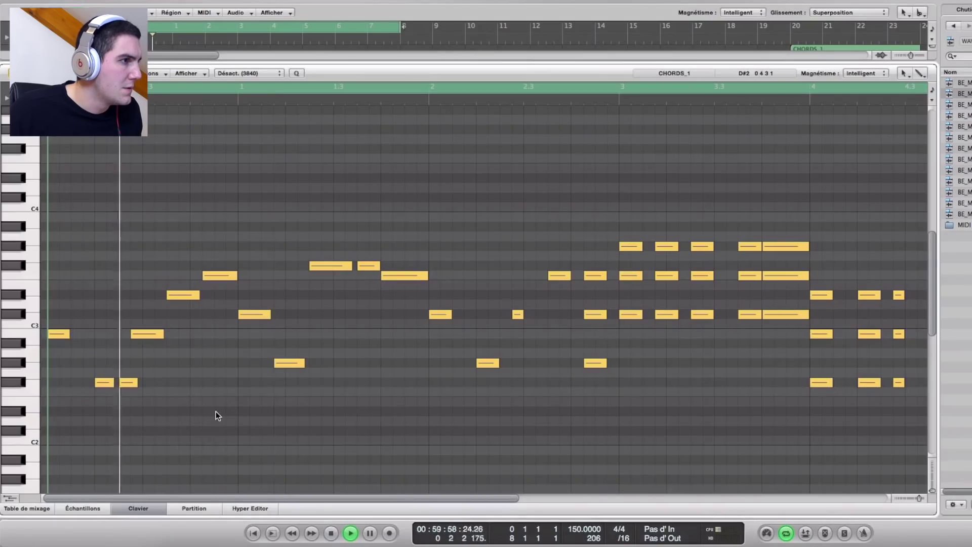
key("space")
left_click_drag(181, 415, 127, 383)
key("space")
Select all notes of the region, transpose them up one octave, and play the melody.
key("ctrl+Left")
key("ctrl+Left")
left_click(215, 407)
key("ctrl+Left")
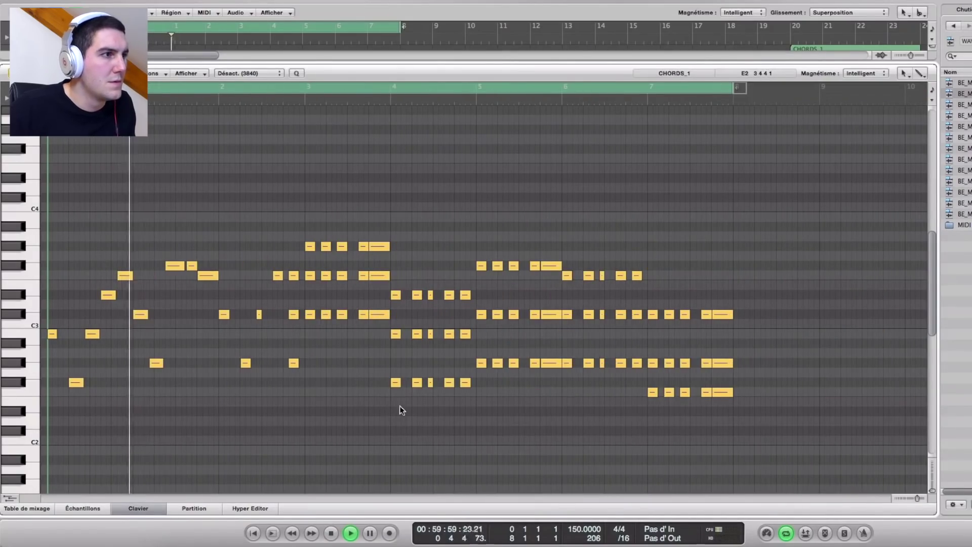
left_click_drag(762, 453, 66, 238)
key("space")
left_click_drag(821, 435, 31, 192)
left_click_drag(52, 336, 51, 213)
key("space")
left_click(165, 394)
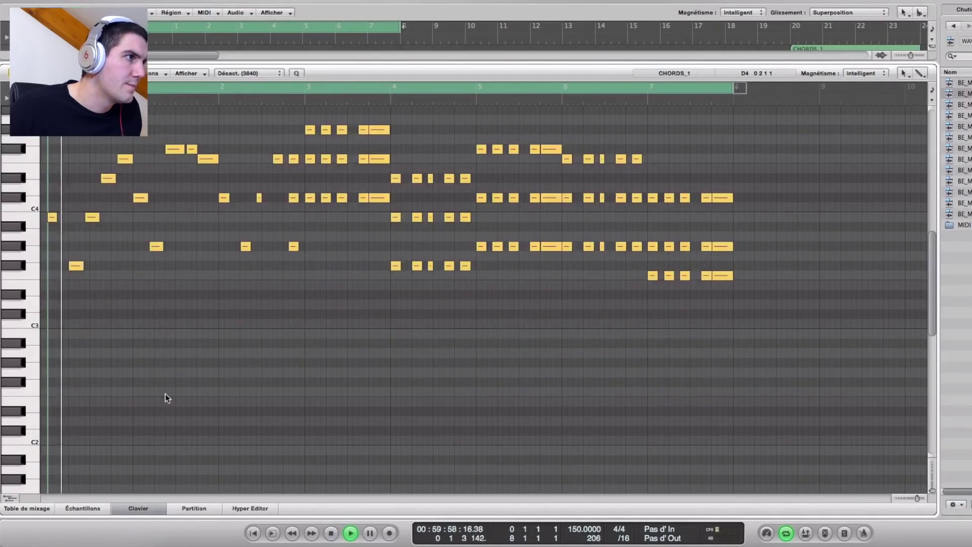
scroll(170, 408, "up", 3)
scroll(170, 407, "up", 2)
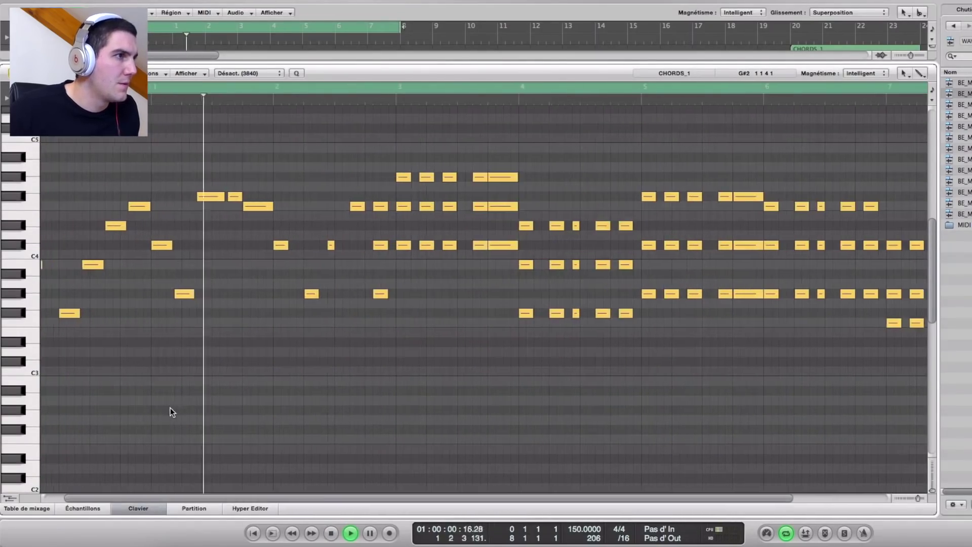
scroll(170, 409, "up", 3)
scroll(170, 409, "left", 1)
key("space")
key("space")
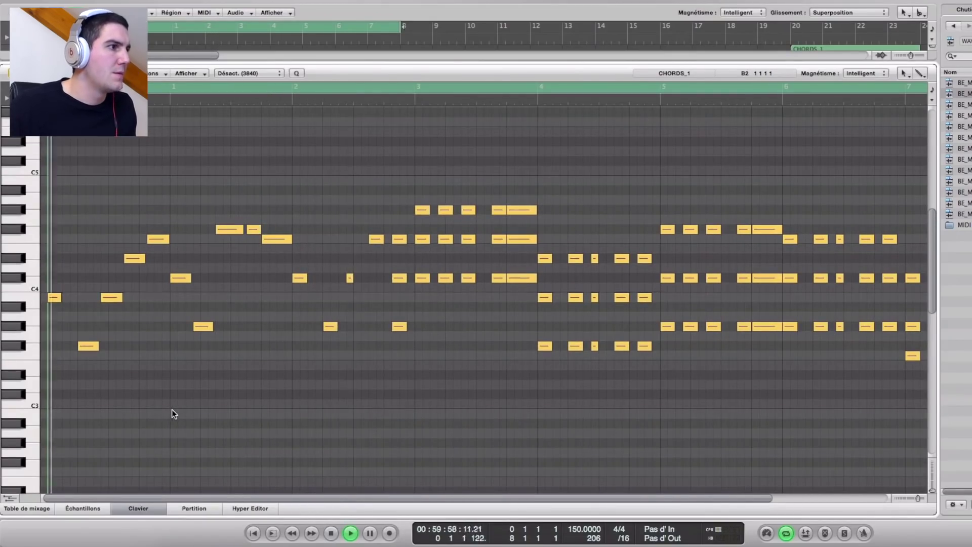
Lengthen the first B3 of bar 0 to about a dotted eighth and replay the melody.
key("ctrl+Right")
scroll(110, 385, "left", 2)
key("space")
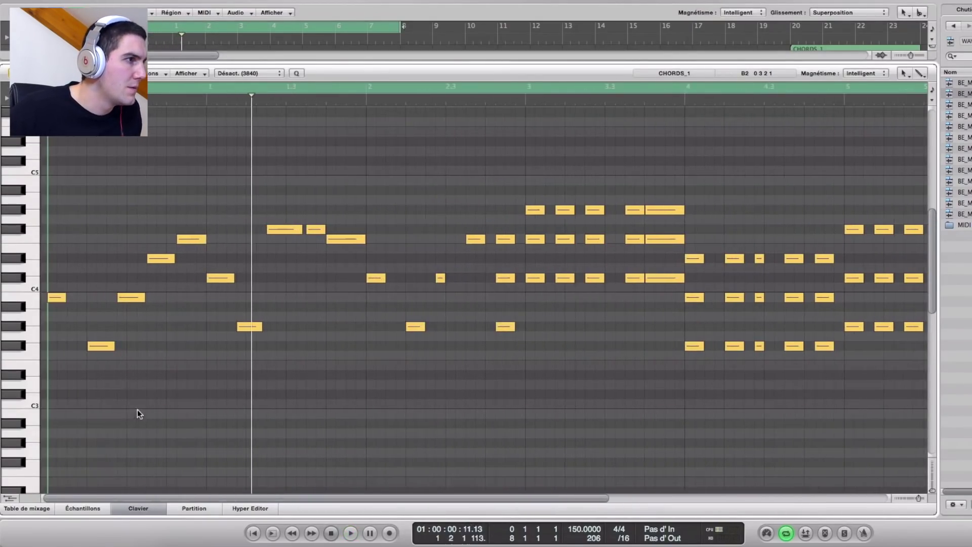
left_click_drag(63, 301, 78, 301)
key("space")
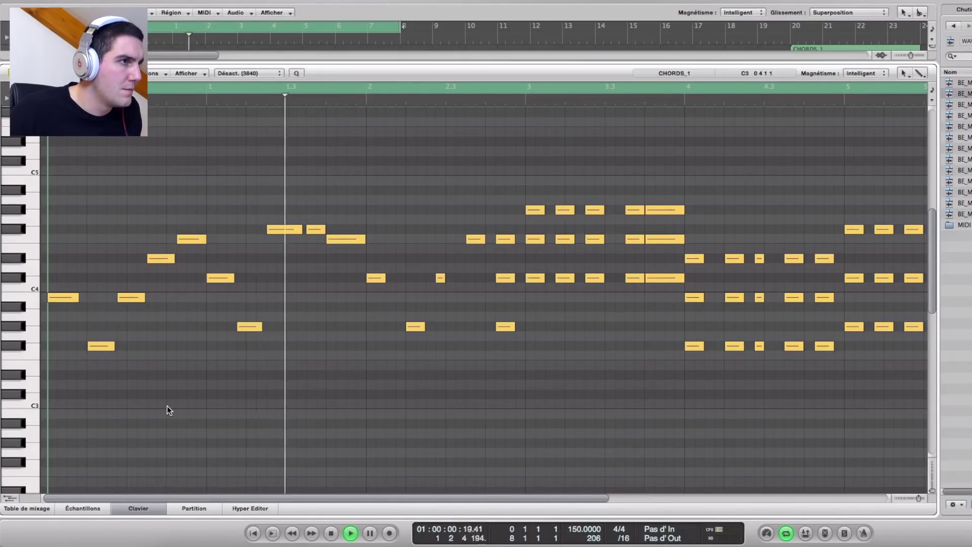
key("Return")
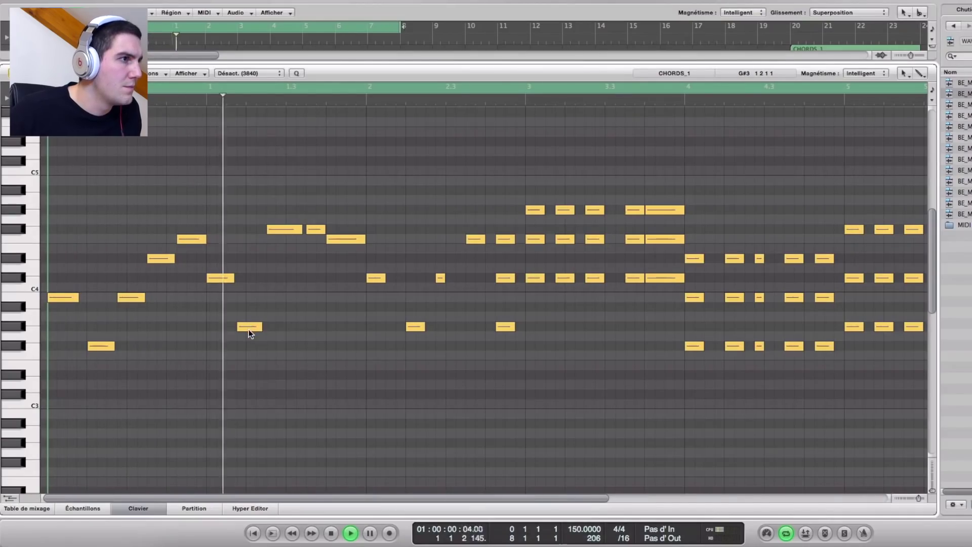
Try raising bar 1's second note to B3 with playback, and return it to G#3.
key("space")
left_click_drag(248, 329, 248, 298)
key("space")
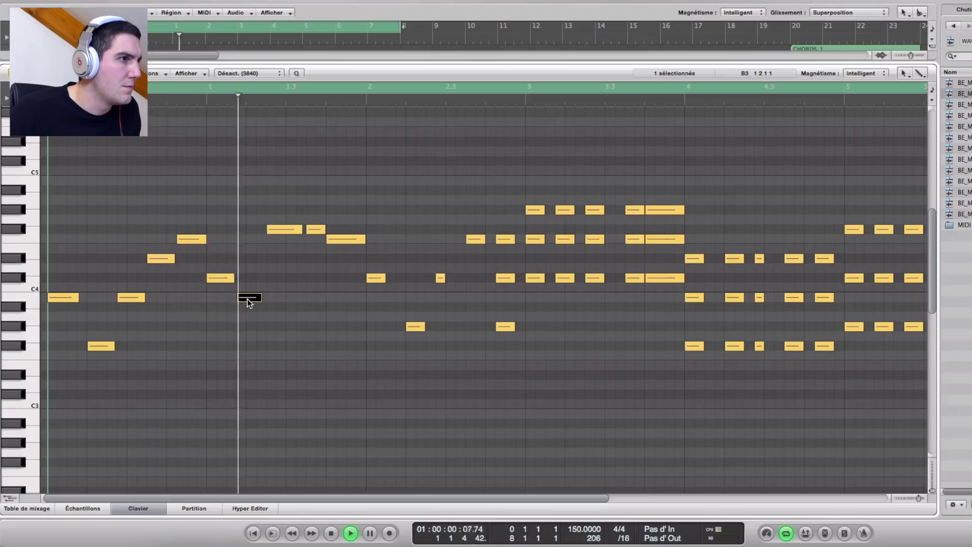
key("space")
left_click_drag(248, 302, 248, 346)
key("z")
Lengthen bar 2's first three notes, C#4, G#3 and C#4, to about a dotted eighth each, and replay the melody.
scroll(253, 347, "up", 3)
scroll(253, 351, "down", 10)
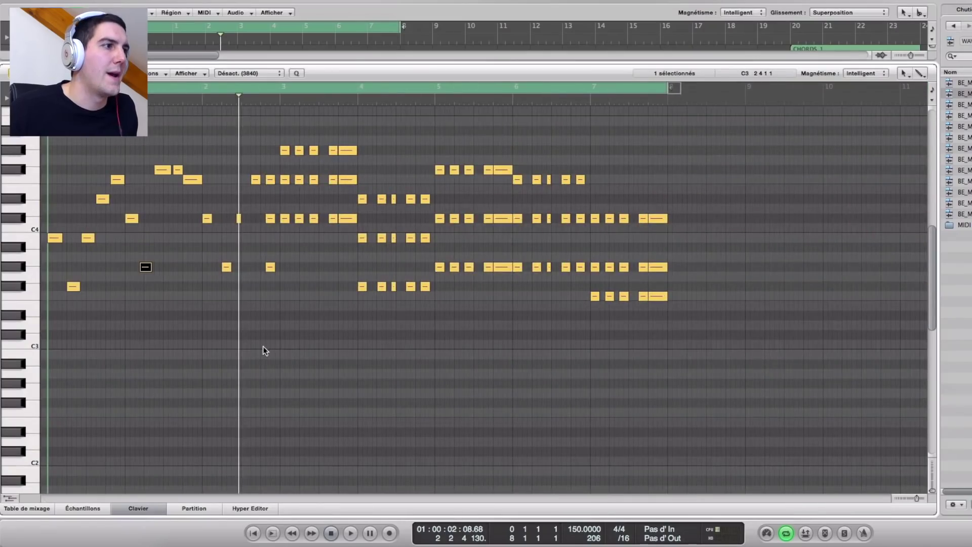
scroll(263, 345, "up", 4)
scroll(263, 346, "up", 3)
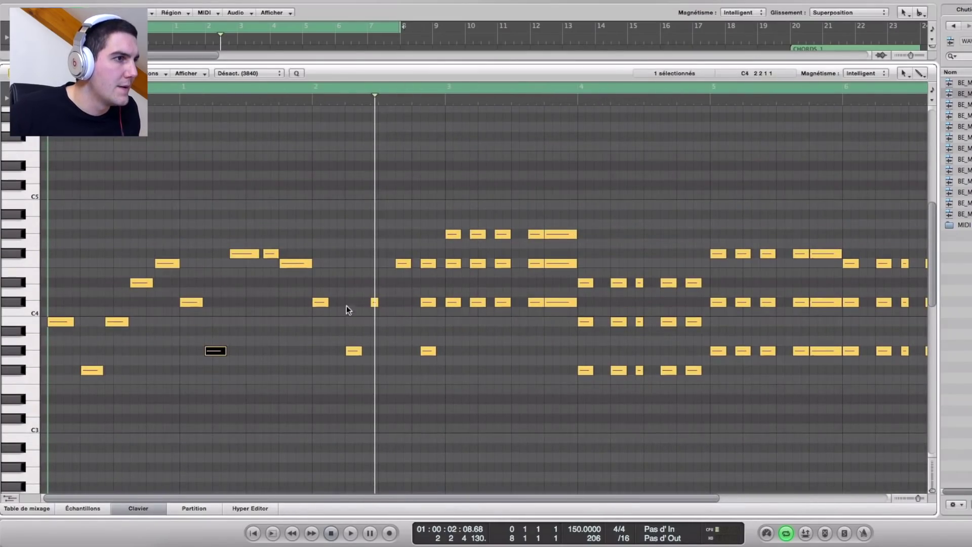
left_click_drag(328, 303, 337, 307)
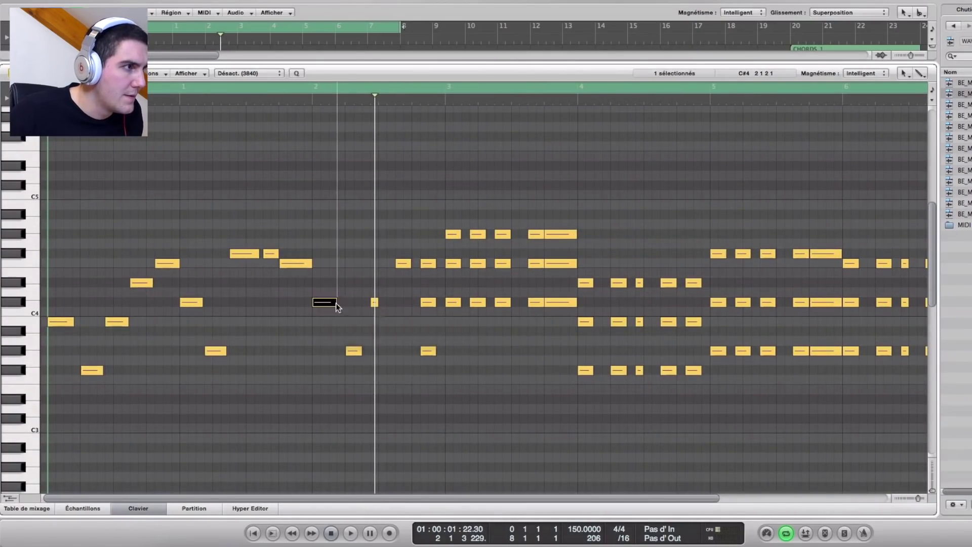
scroll(366, 363, "up", 2)
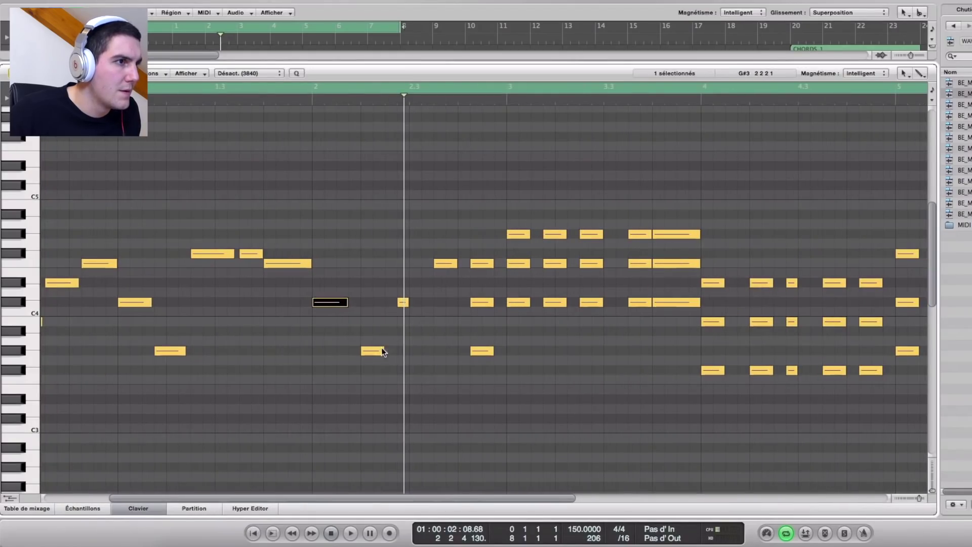
left_click_drag(384, 353, 391, 353)
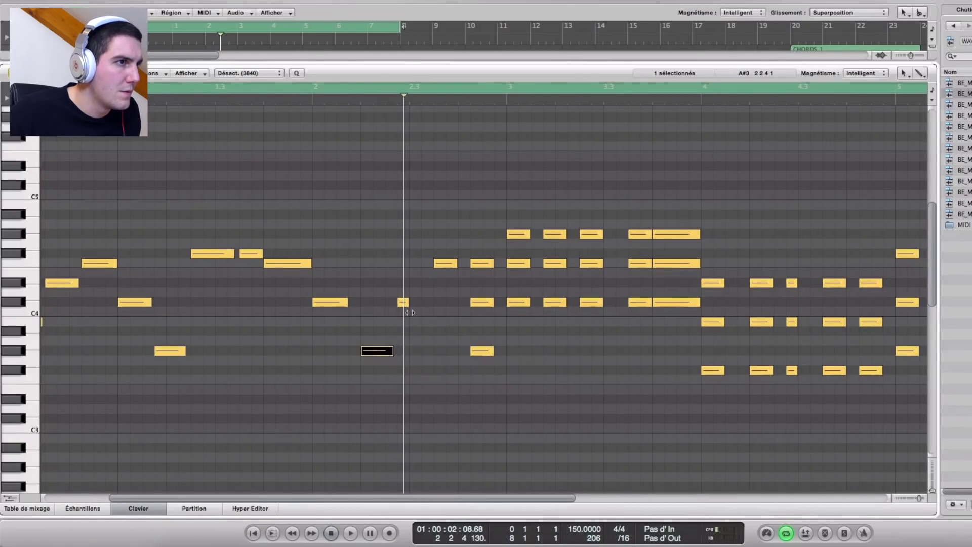
left_click_drag(406, 304, 431, 305)
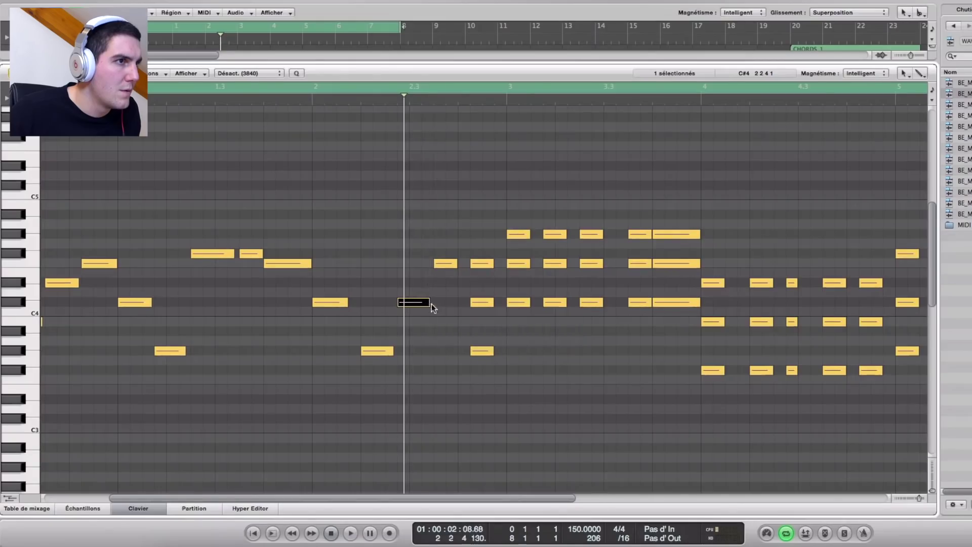
key("space")
scroll(446, 315, "down", 2)
scroll(447, 316, "down", 1)
left_click(392, 373)
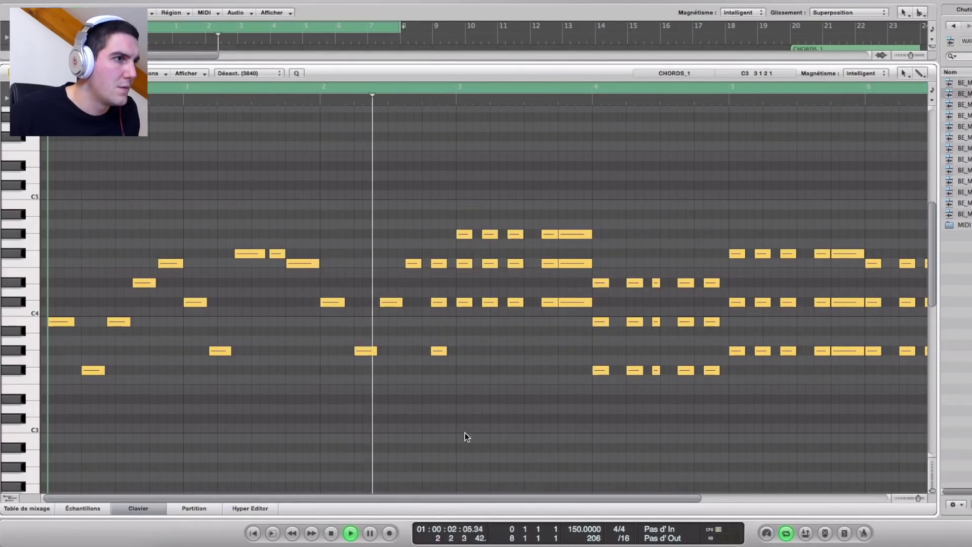
key("space")
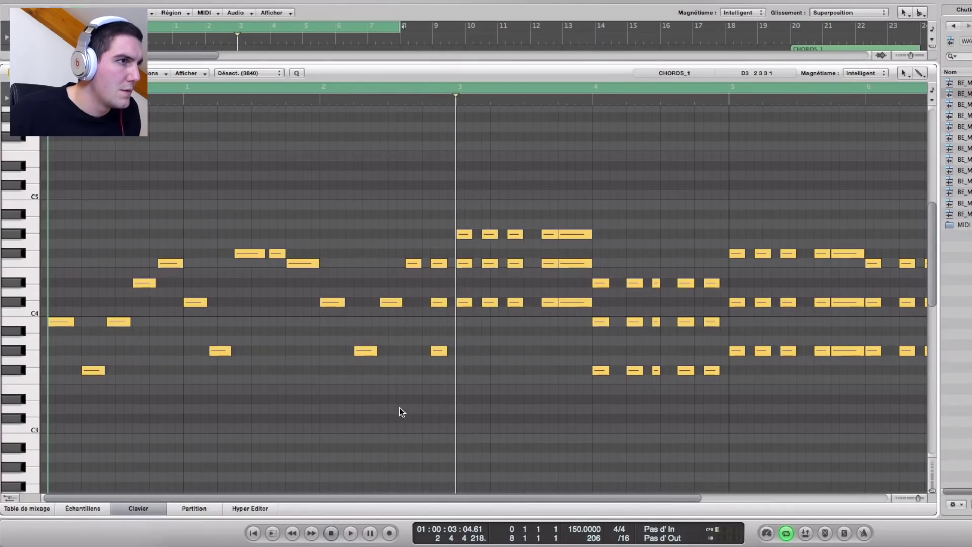
Reduce bar 2's last stab to a single F#4 and bar 3's first three stabs to F4, C#4 and G#4, and play.
scroll(403, 409, "up", 2)
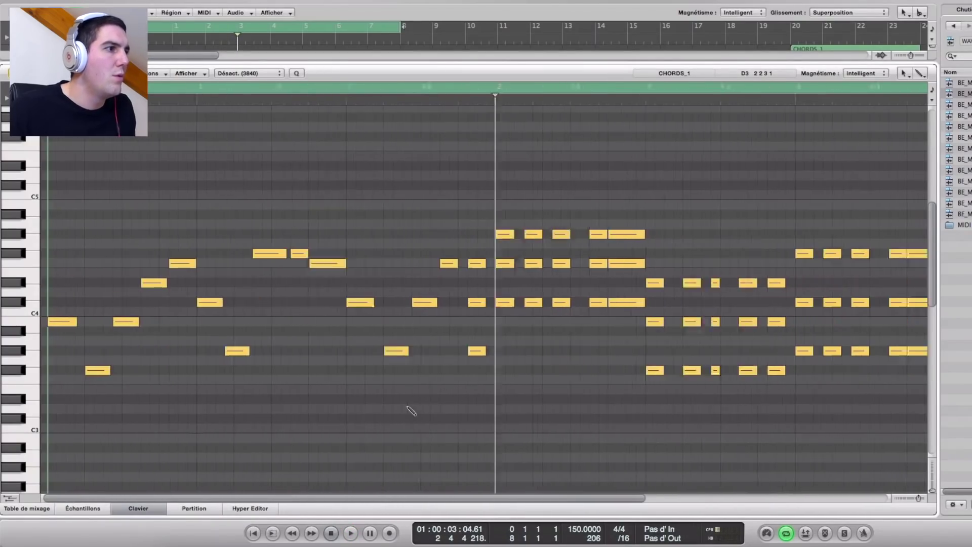
scroll(408, 408, "down", 2)
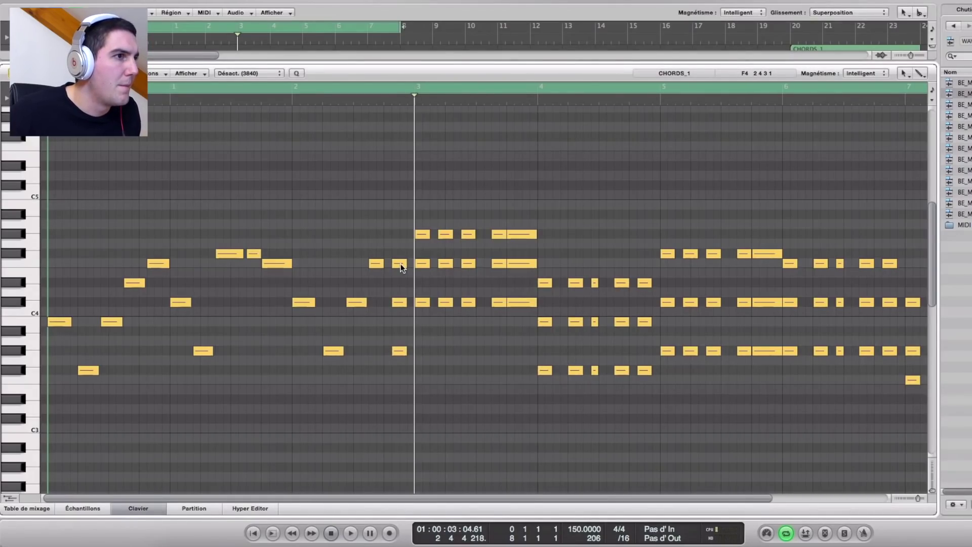
left_click_drag(400, 267, 399, 255)
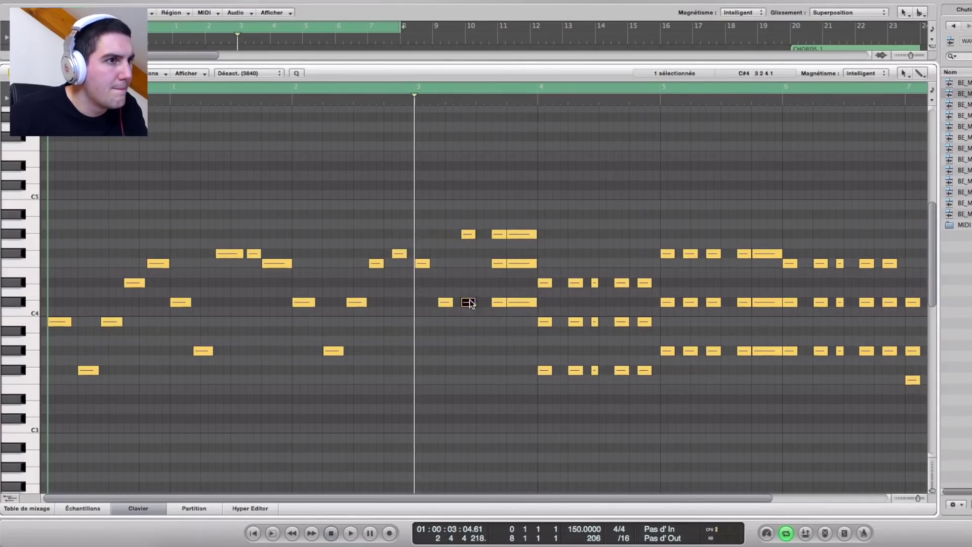
key("space")
key("ctrl+Right")
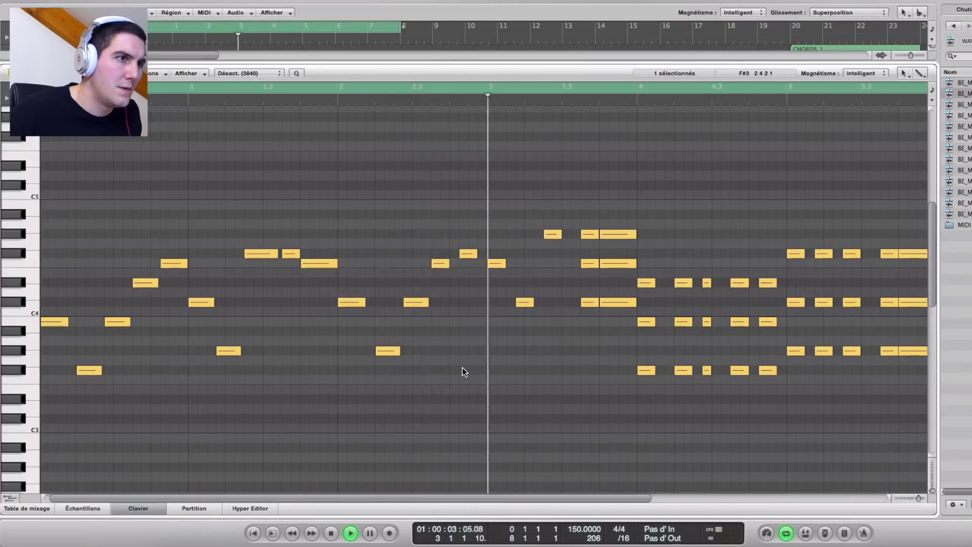
key("space")
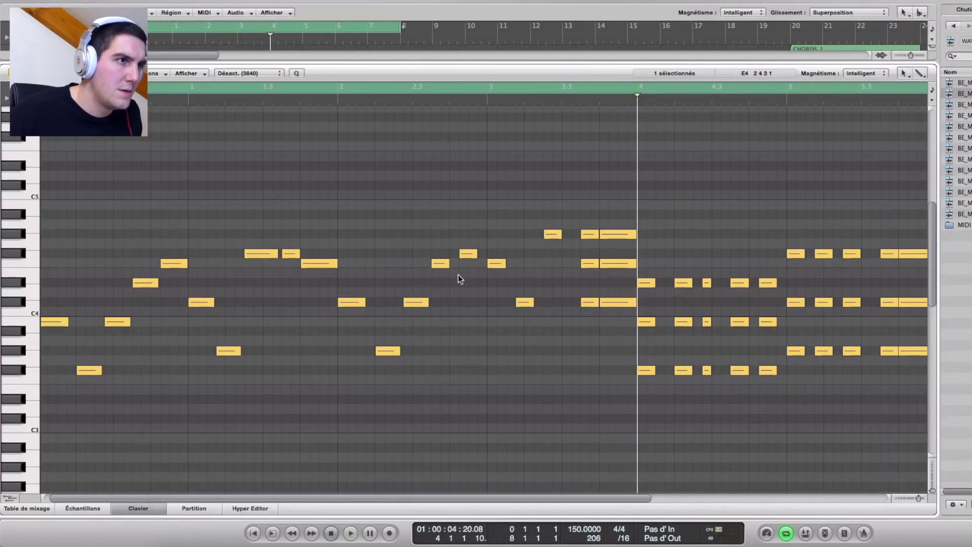
Lengthen bar 2's last F4 and F#4 and bar 3's first three notes, F4, C#4 and G#4.
left_click_drag(444, 266, 512, 266)
left_click_drag(529, 304, 543, 304)
left_click_drag(560, 234, 576, 235)
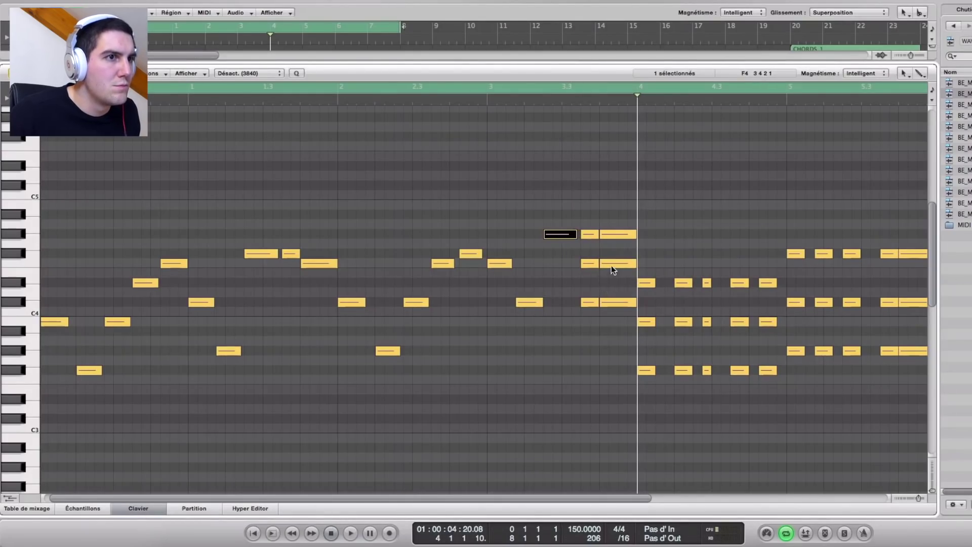
Reduce bar 3's last two stabs to F4 and D#4, delete the D#4 opening bar 4, and replay the melody.
left_click_drag(613, 268, 609, 288)
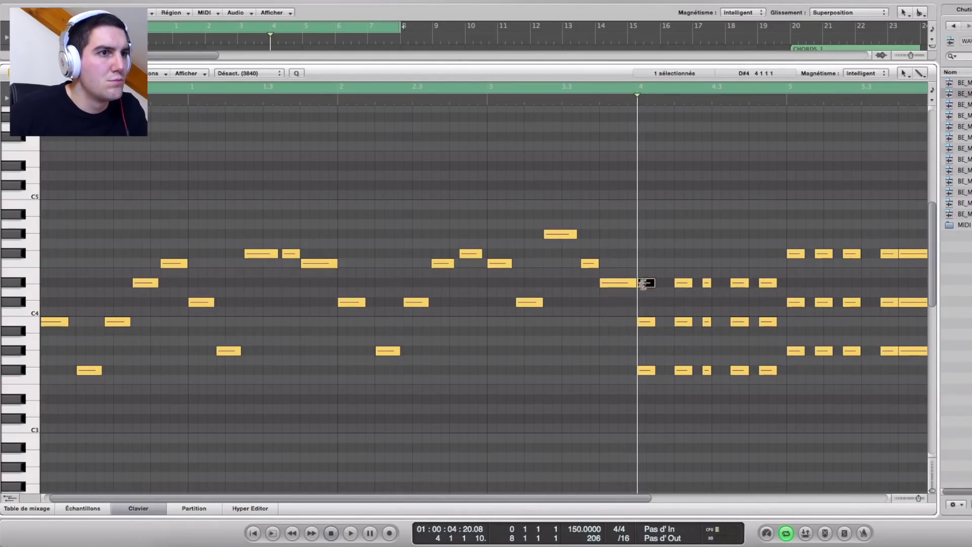
key("space")
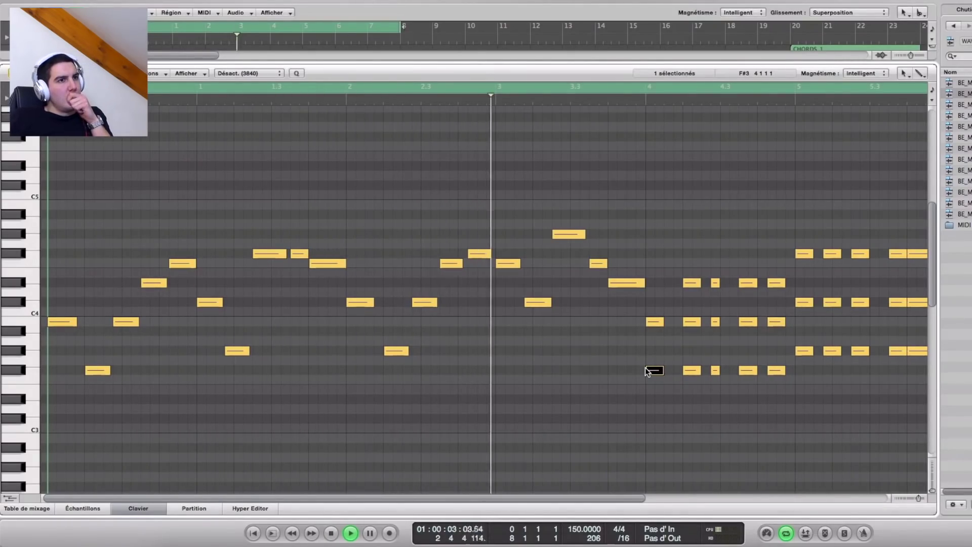
key("space")
key("space")
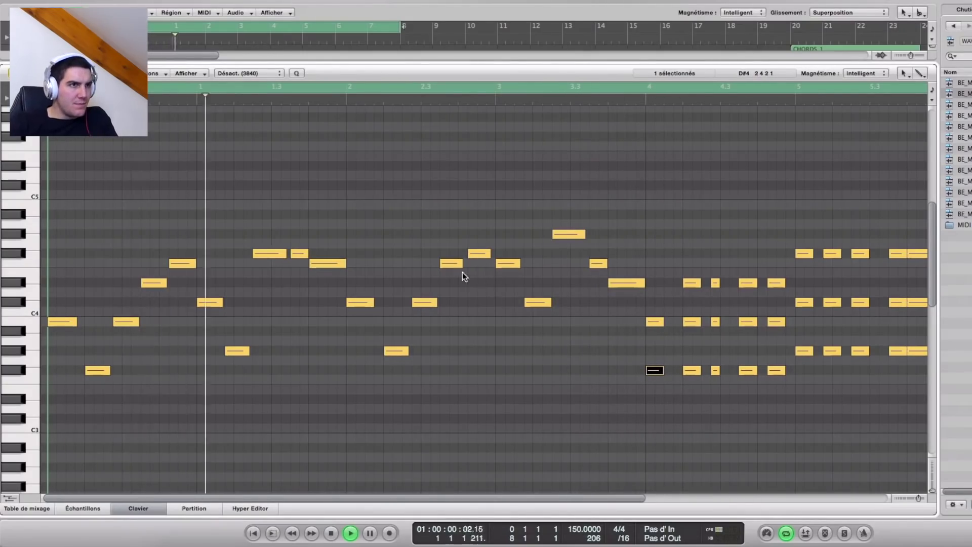
key("space")
Try shortening bar 2's first C#4 and adding a short A#3 after it, play the result, and undo the change.
key("super+Right")
scroll(453, 364, "left", 5)
scroll(452, 364, "up", 1)
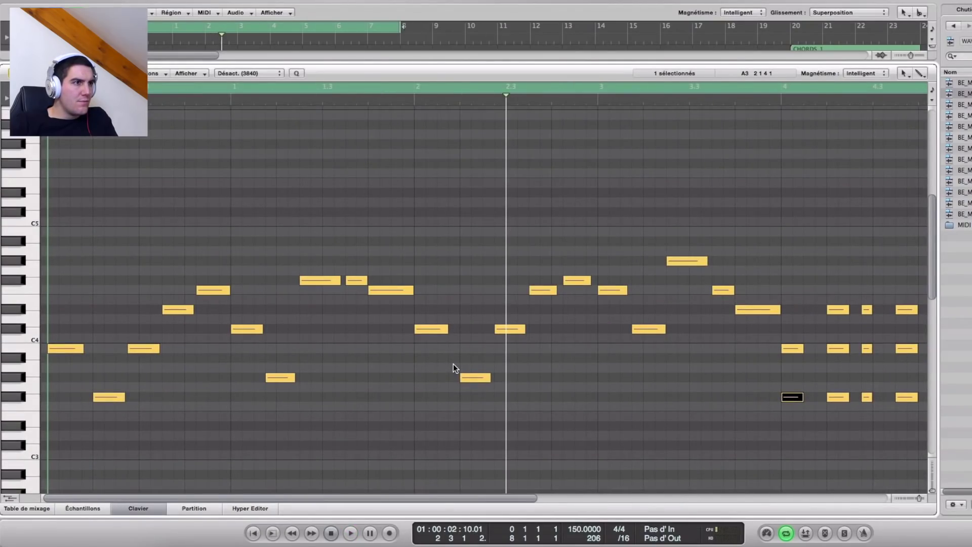
left_click_drag(444, 331, 452, 361)
left_click(568, 451)
key("space")
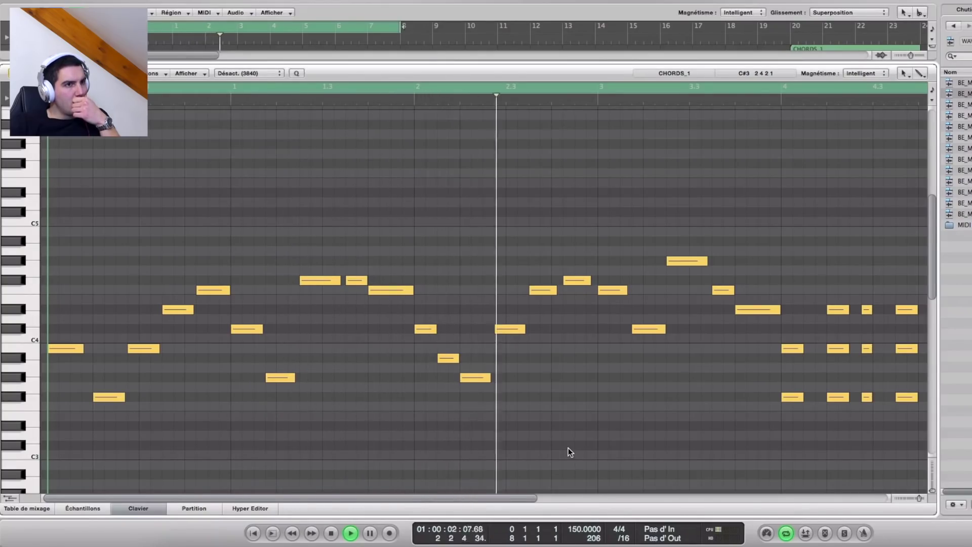
key("super+z")
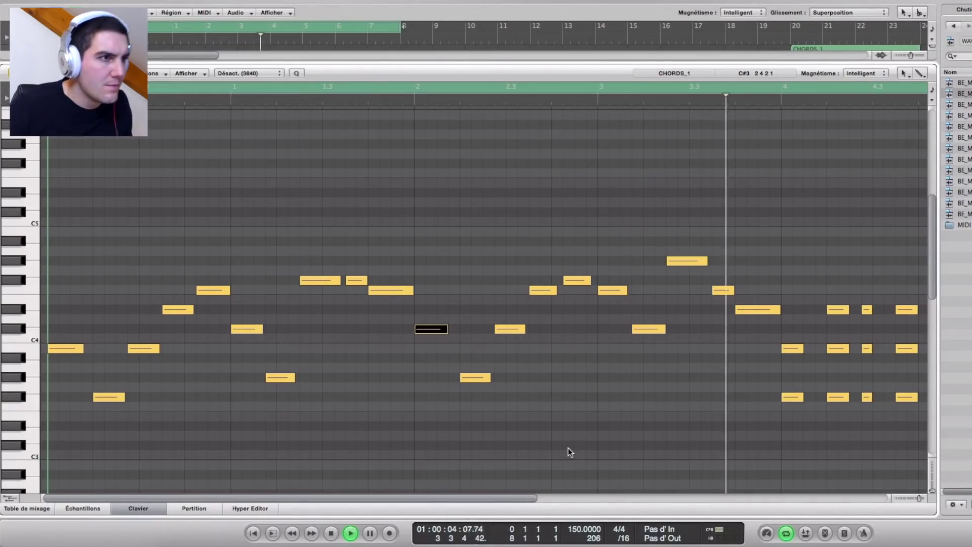
Lengthen bar 2's first C#4 and bar 0's first B3 up to the notes that follow them, and replay.
key("space")
left_click_drag(448, 329, 459, 329)
left_click_drag(84, 350, 89, 350)
key("space")
left_click(186, 387)
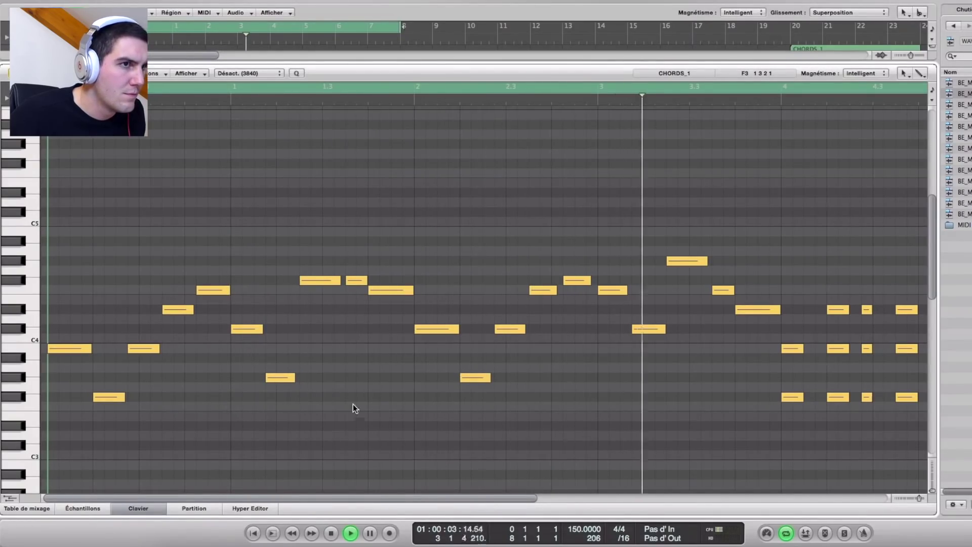
Move bar 3's last two notes to F#4 and F4, bar 2's fourth and bar 3's first note to D#4, and play.
left_click_drag(723, 292, 752, 291)
left_click_drag(542, 290, 542, 310)
left_click_drag(609, 292, 609, 315)
left_click(608, 340)
key("space")
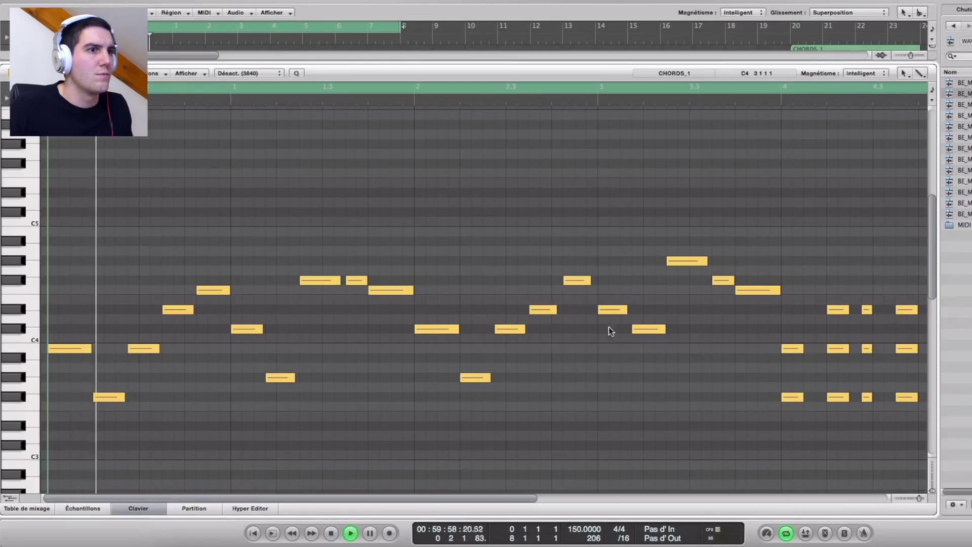
Lower bar 3's last three notes together to F#4, D#4 and B3, and replay the melody.
key("ctrl+Left")
key("ctrl+Left")
key("super+Right")
key("super+Right")
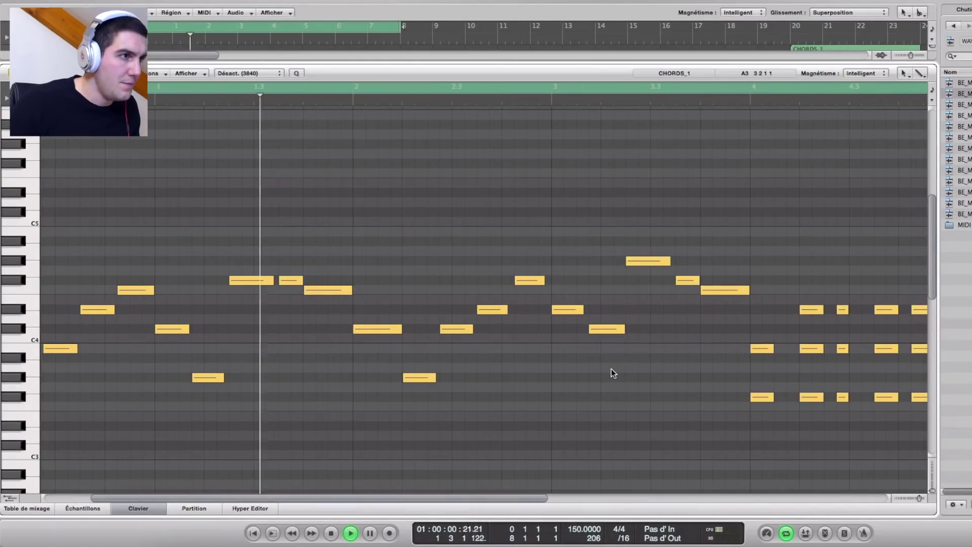
key("super+Left")
key("super+Left")
key("super+Left")
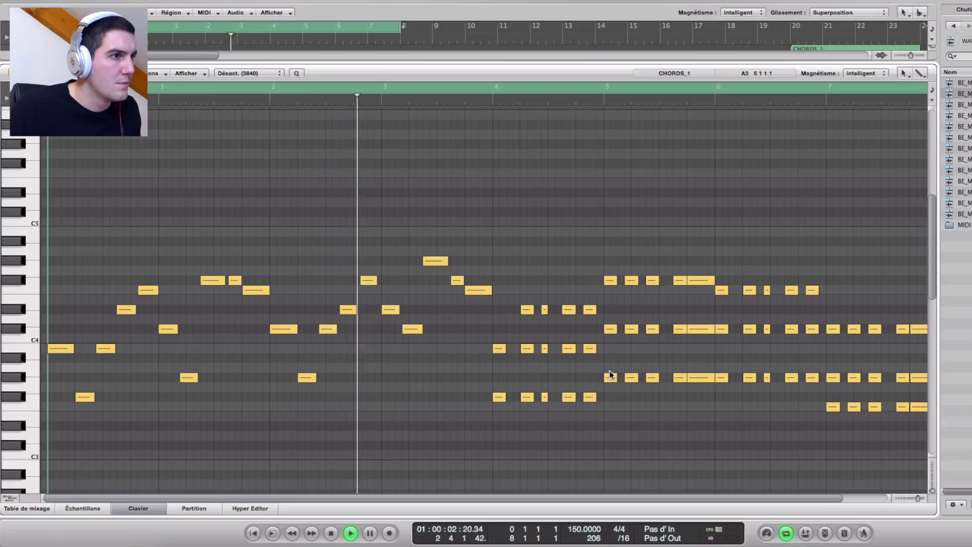
key("space")
left_click_drag(435, 262, 480, 349)
left_click(490, 388)
key("space")
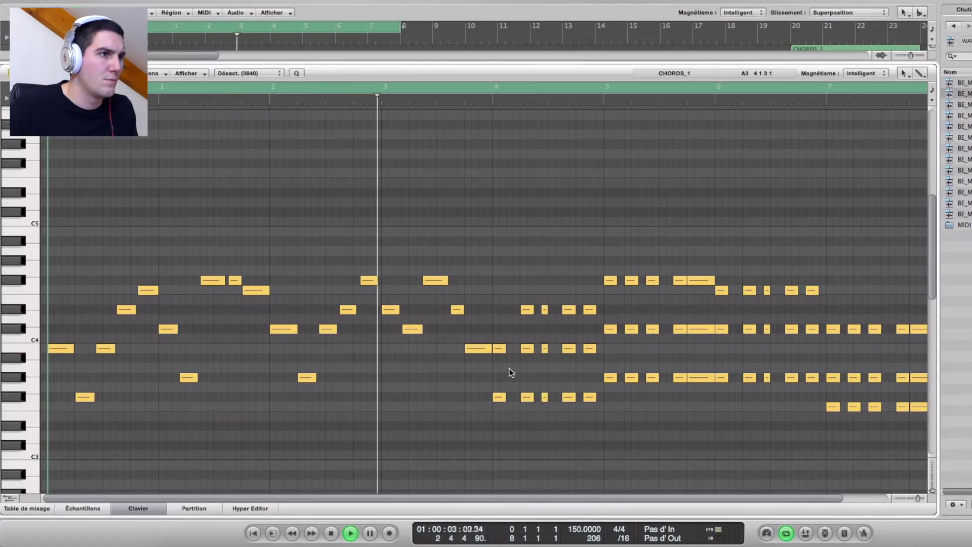
Raise bar 3's last note to C#4 and listen to the melody again.
key("space")
left_click_drag(477, 347, 486, 339)
key("space")
left_click(462, 372)
key("ctrl+Right")
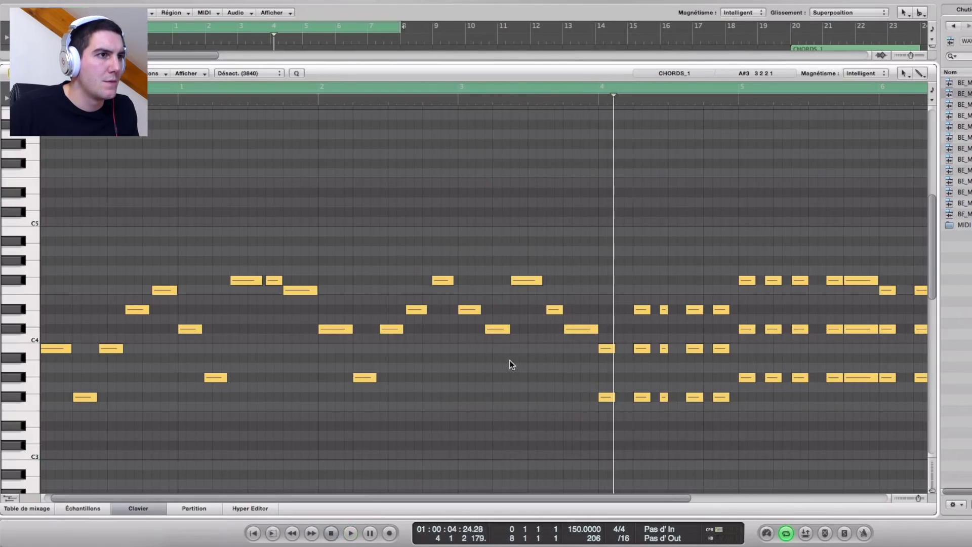
key("space")
Play the melody, set bar 3's last three notes to F4, F4 and F#4, and listen to the change.
key("ctrl+Left")
scroll(457, 360, "up", 3)
scroll(461, 360, "left", 5)
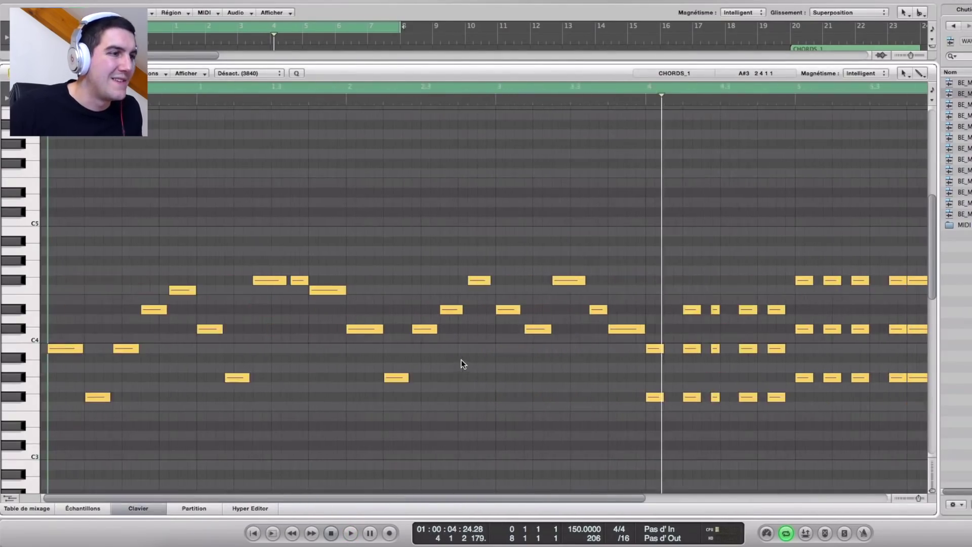
scroll(460, 360, "down", 4)
scroll(459, 361, "up", 4)
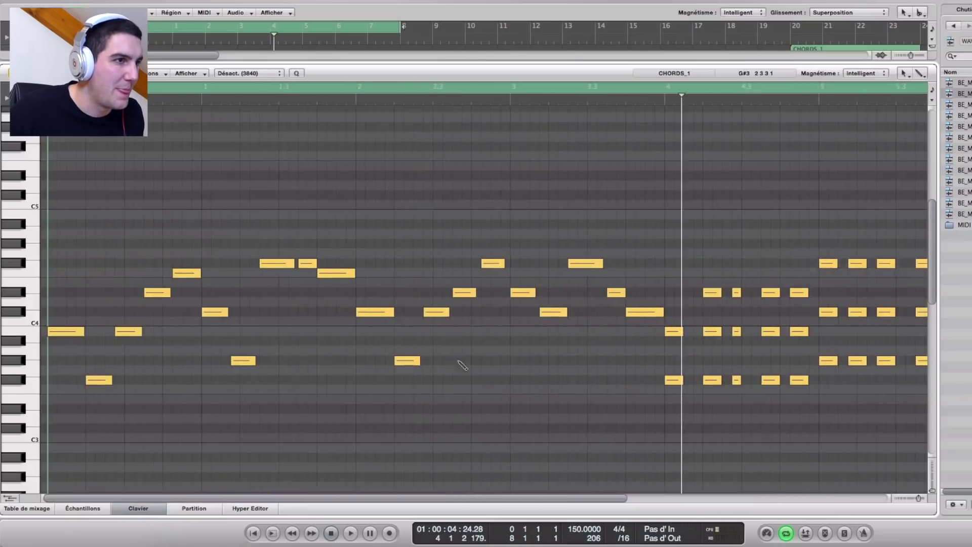
scroll(457, 360, "down", 2)
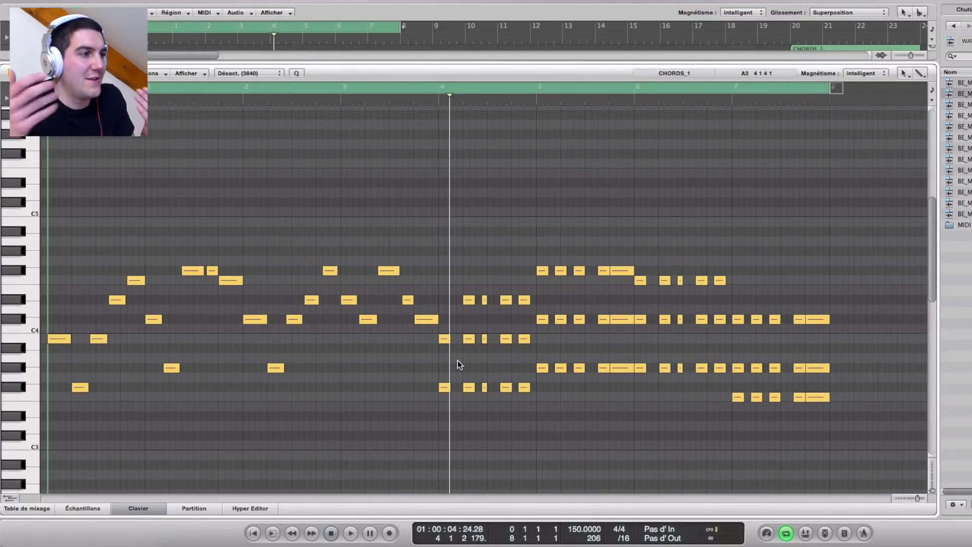
key("space")
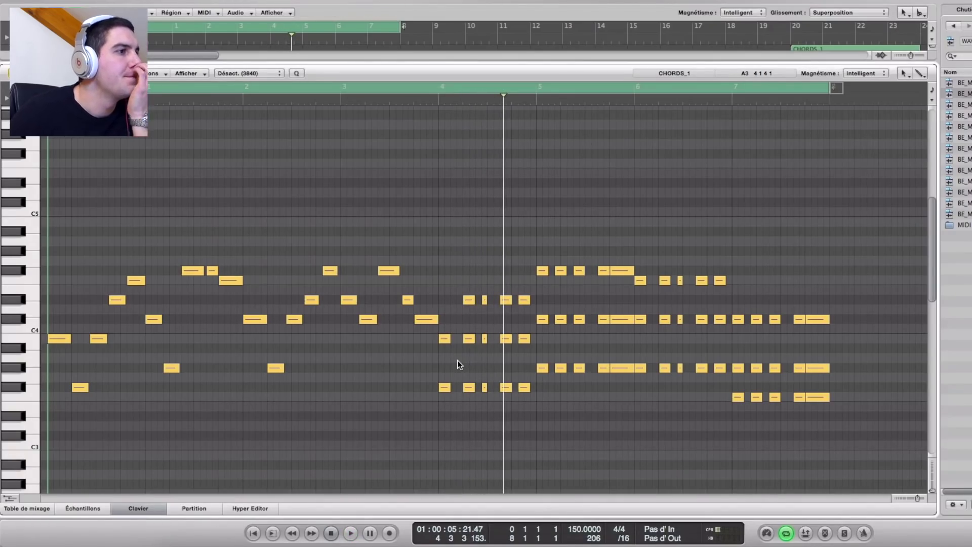
left_click_drag(389, 274, 408, 282)
left_click_drag(423, 316, 421, 273)
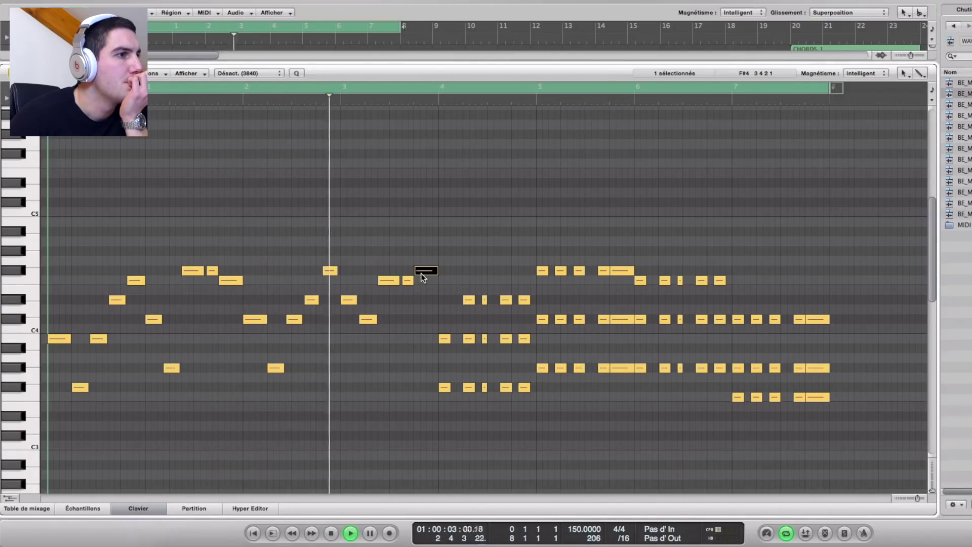
key("space")
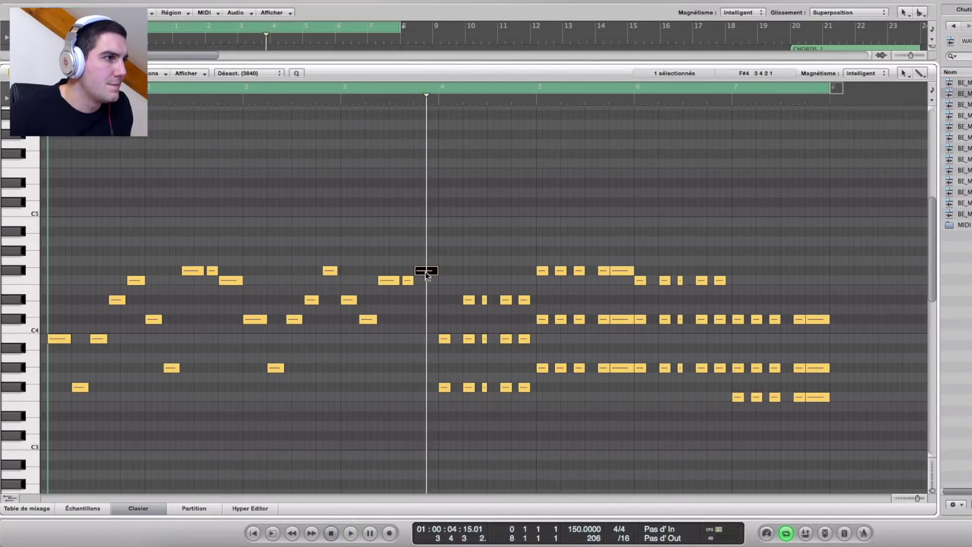
Lower bar 2's last note to G#3 and play the melody.
key("ctrl+Right")
left_click_drag(312, 269, 314, 367)
left_click(339, 375)
key("space")
key("ctrl+Left")
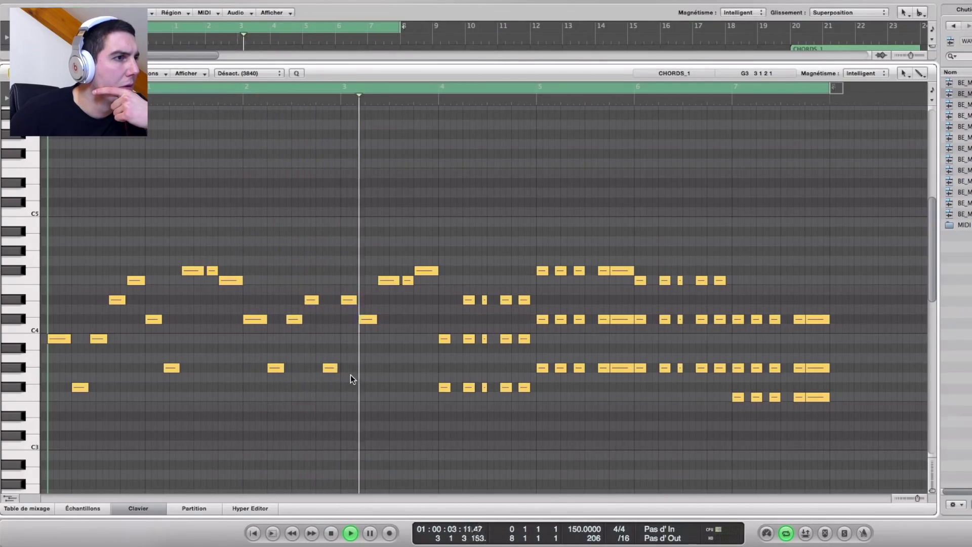
key("space")
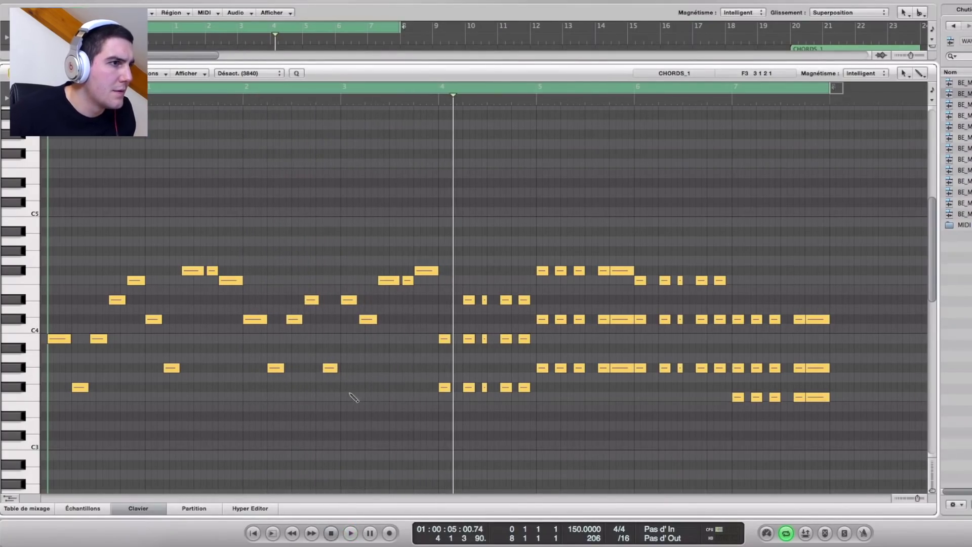
Lengthen bar 2's D#4 slightly, move the bar's last note to C#4 extended up to bar 3, and replay.
key("ctrl+Right")
scroll(339, 396, "left", 3)
left_click(345, 369)
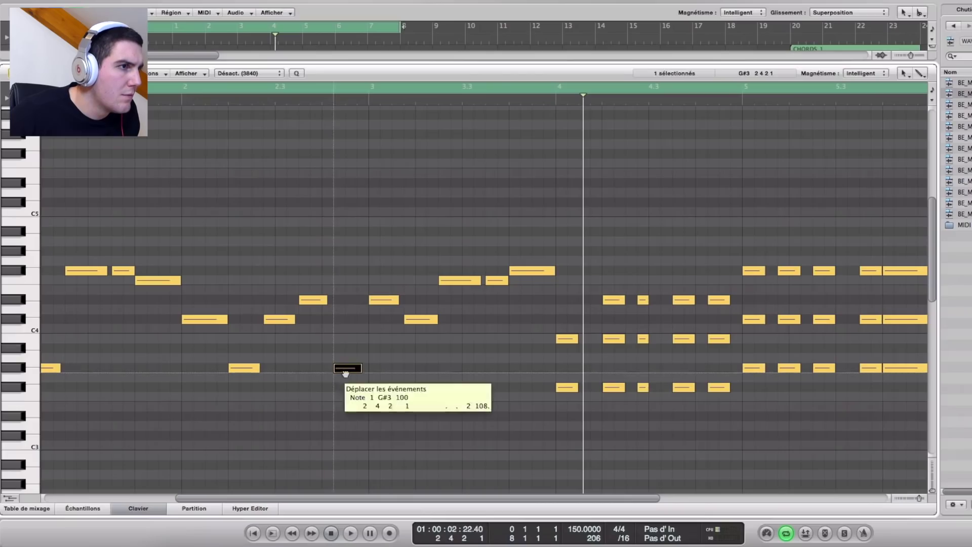
left_click_drag(322, 300, 331, 300)
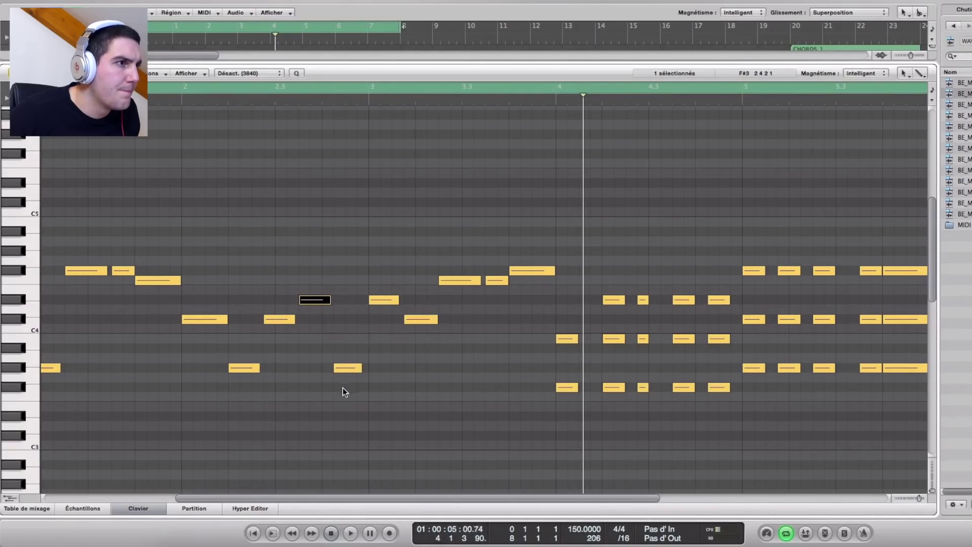
left_click_drag(345, 374, 363, 320)
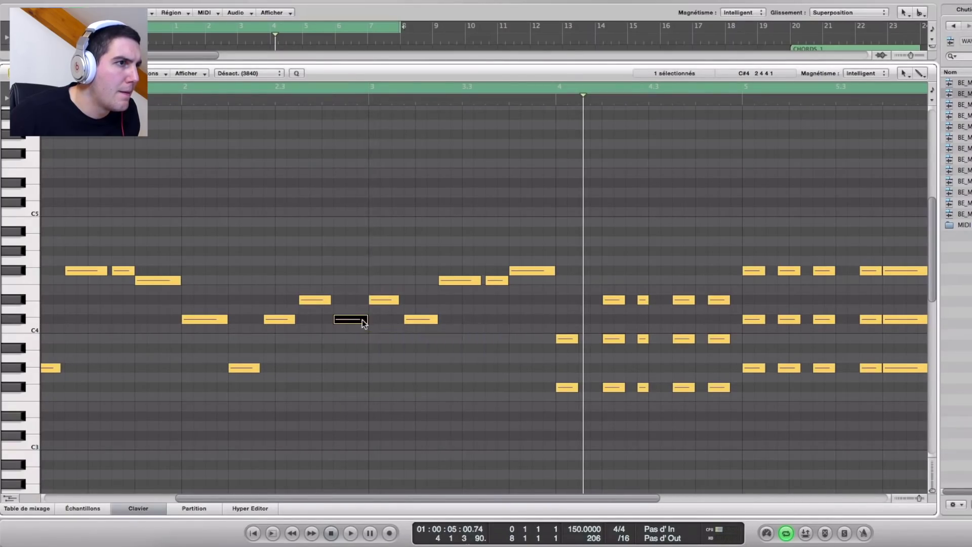
key("ctrl+Left")
key("ctrl+Left")
left_click(333, 423)
key("space")
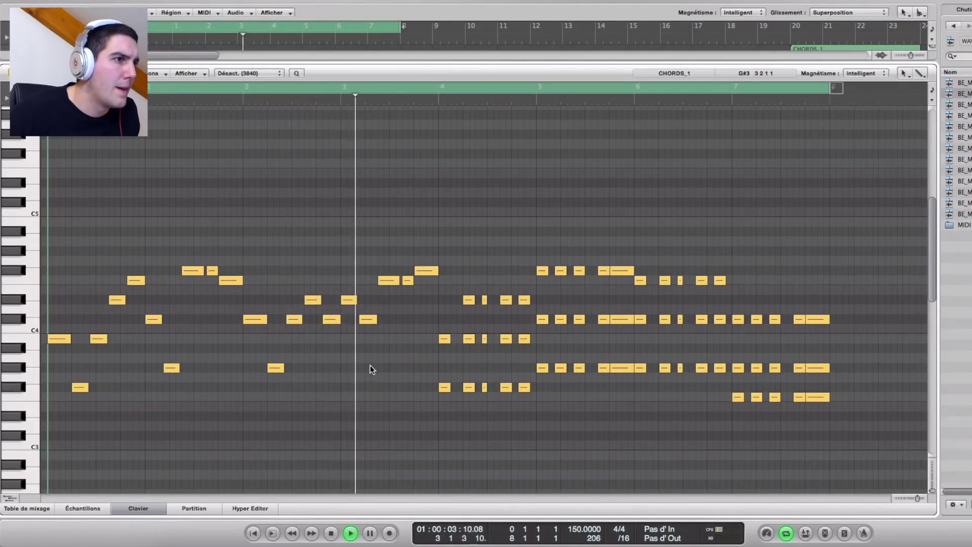
Stop playback and delete the edited melody region from track 1.
key("space")
key("ctrl+Left")
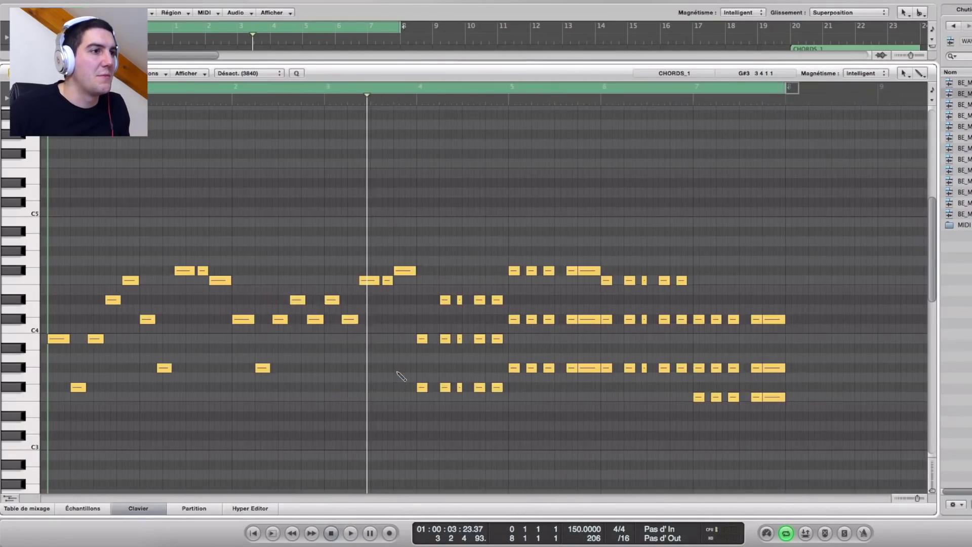
key("p")
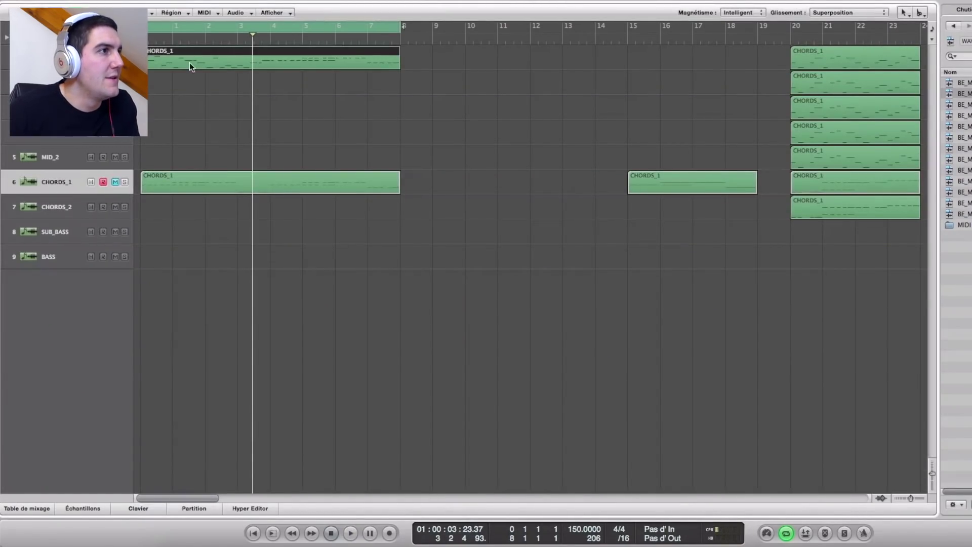
key("Delete")
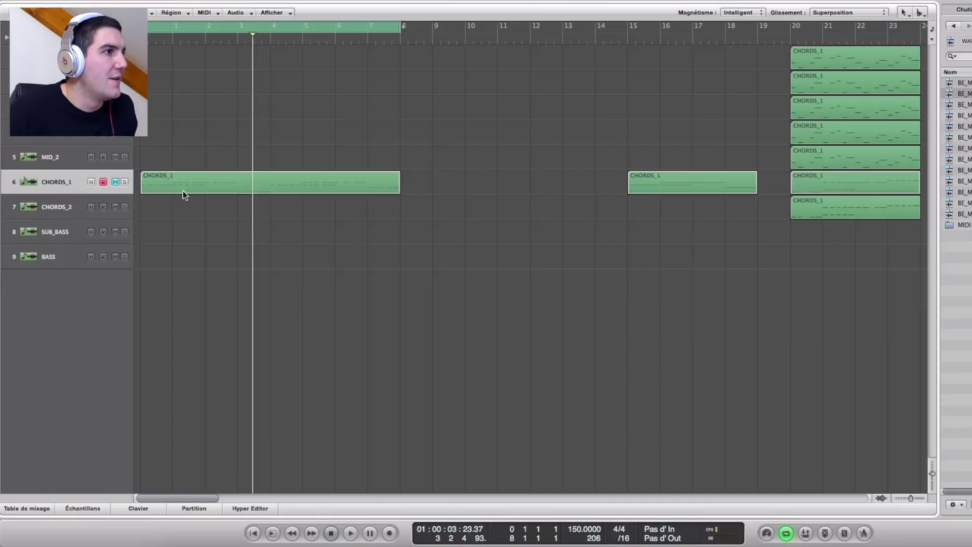
Solo the CHORDS_1 track during playback, copy its eight-bar region to track 1, and open the copy's notes for editing.
left_click(124, 183)
key("space")
left_click_drag(168, 184, 178, 63)
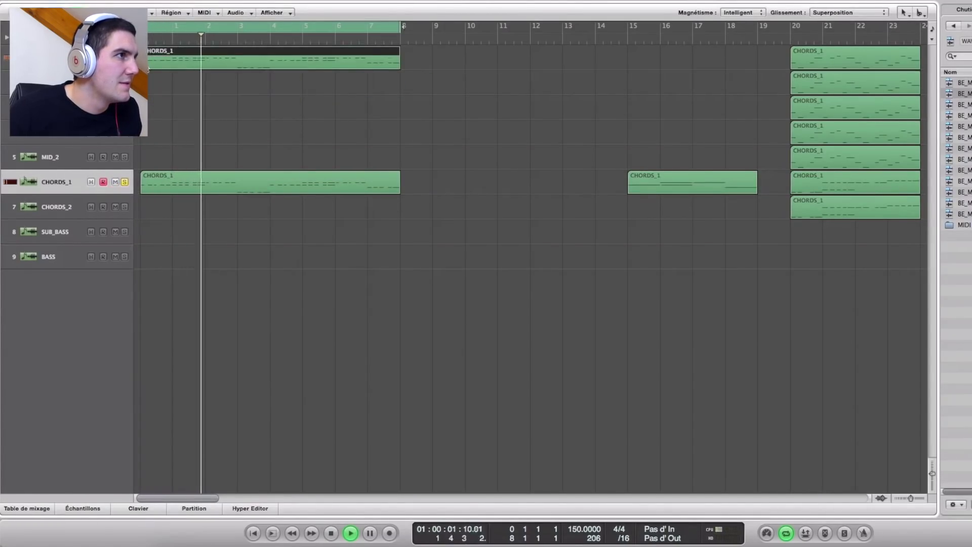
double_click(178, 63)
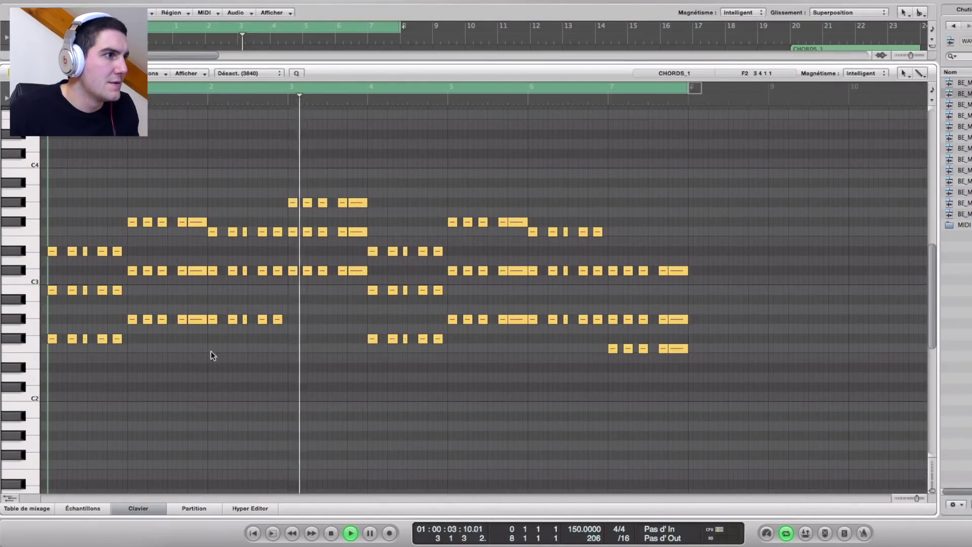
Delete the two lower notes of every stab in bars 0 to 3 of the copy, keeping only the top notes.
left_click_drag(117, 362, 49, 283)
key("Delete")
left_click_drag(205, 337, 129, 263)
key("Delete")
key("space")
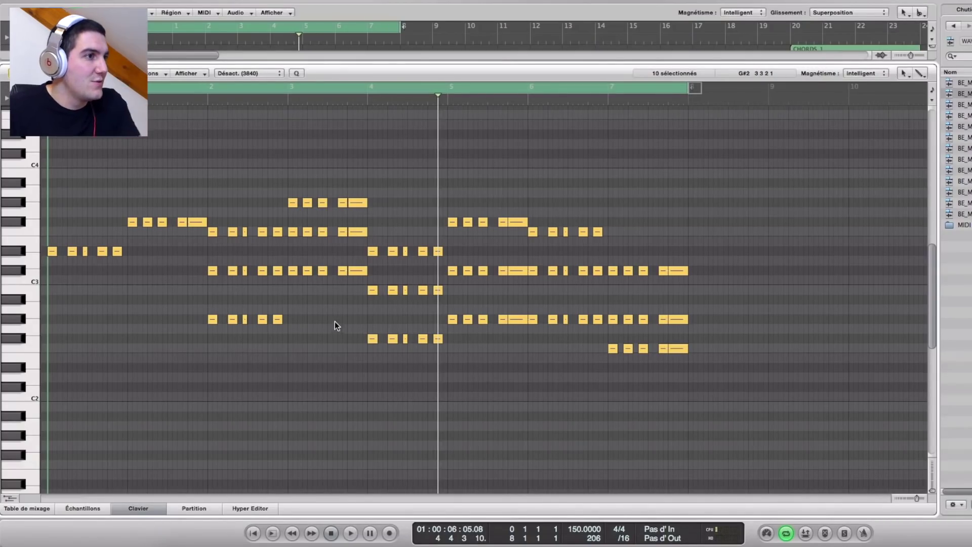
left_click_drag(285, 328, 205, 263)
key("Delete")
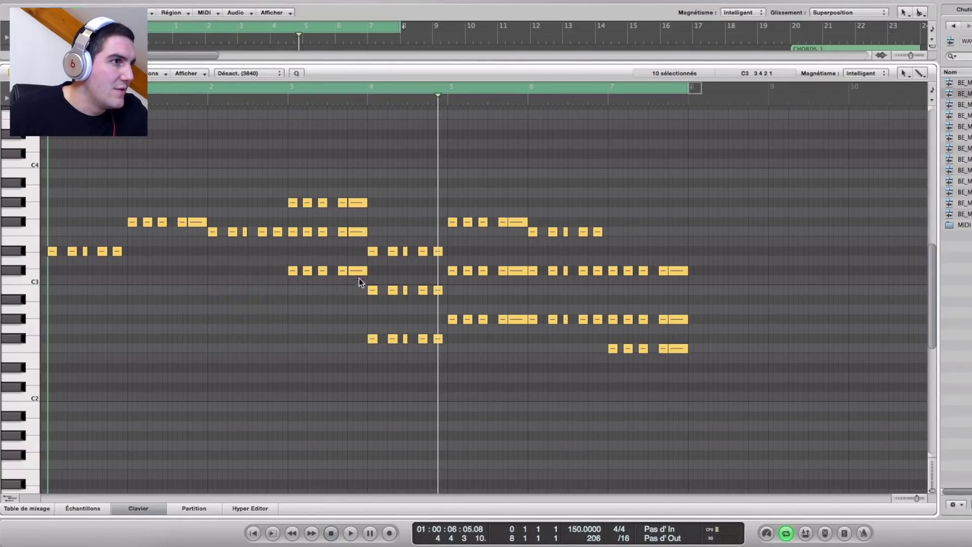
left_click_drag(297, 230, 290, 228)
key("Delete")
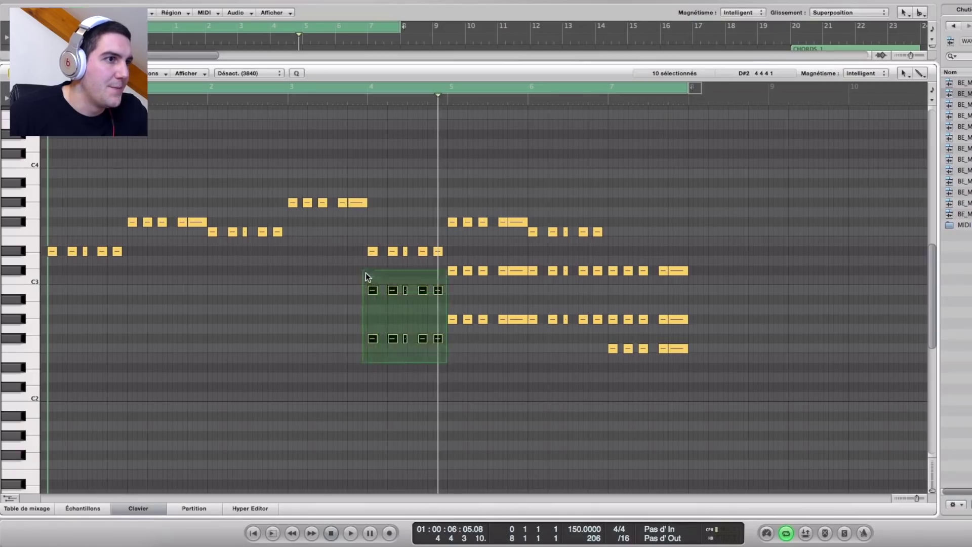
Delete the lower notes of the stabs in bars 4 to 7, start playback, and return to the arrangement.
left_click_drag(366, 276, 364, 273)
key("Delete")
left_click_drag(447, 275, 446, 273)
key("Delete")
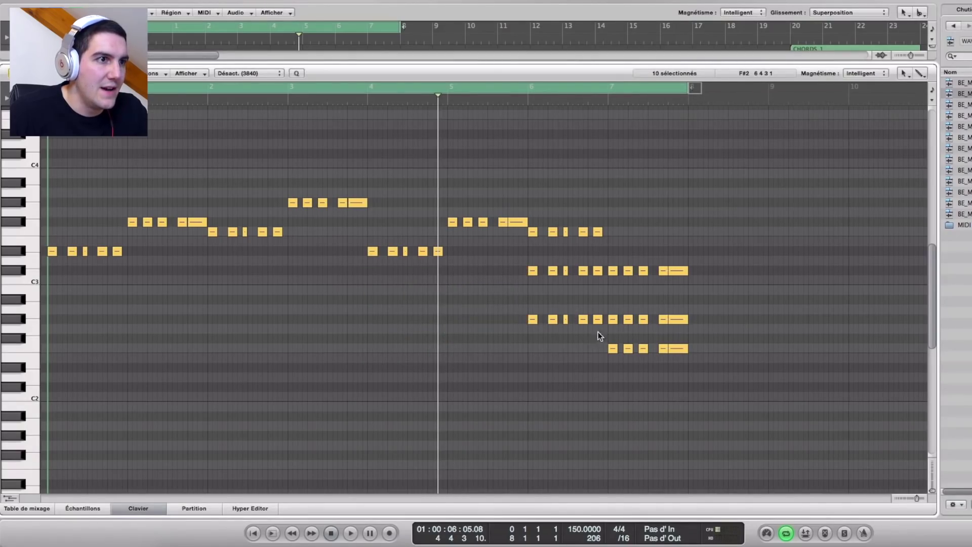
left_click_drag(615, 290, 616, 289)
key("Delete")
key("space")
key("p")
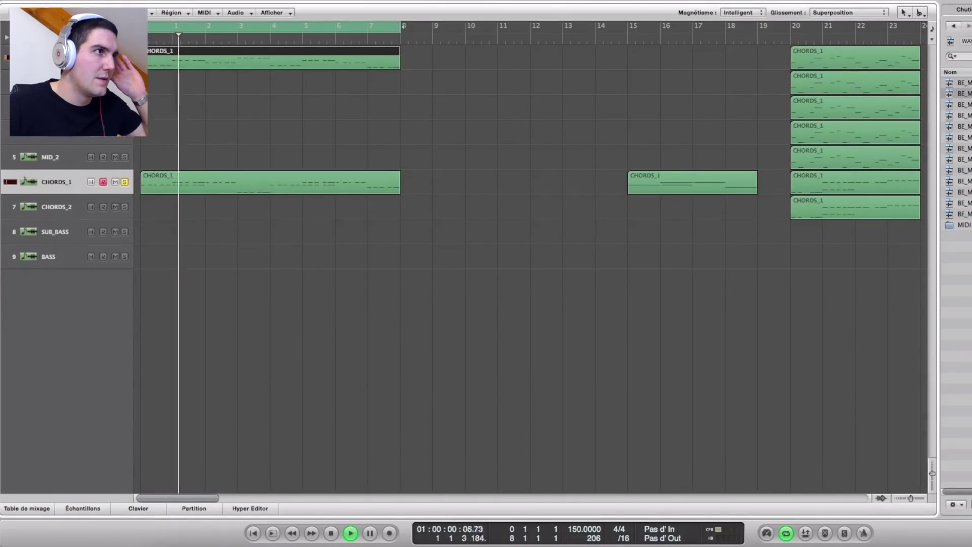
Open the track 1 melody's notes and, in bar 0, raise the last note to F3 and lower the third to D3.
double_click(168, 175)
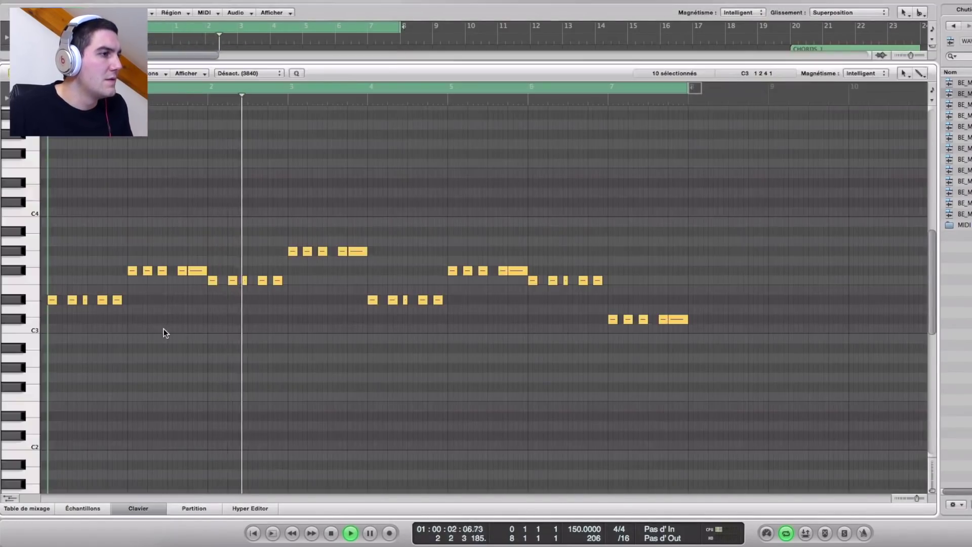
scroll(166, 333, "up", 3)
scroll(169, 339, "left", 3)
key("space")
left_click_drag(177, 299, 178, 280)
left_click_drag(117, 301, 117, 311)
left_click(156, 353)
key("space")
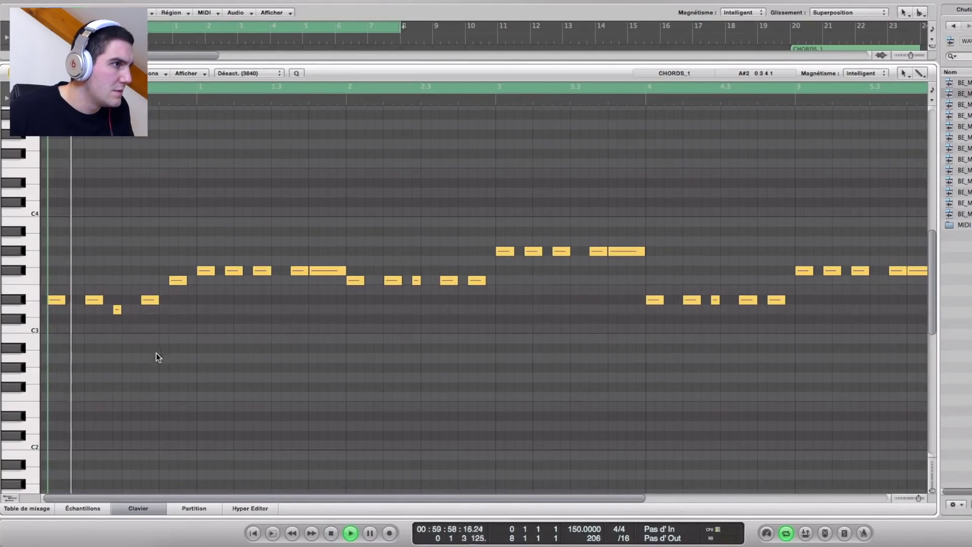
Lower the third note of bar 0 to C#3, lengthen the second and third notes, and play the phrase.
scroll(172, 358, "up", 2)
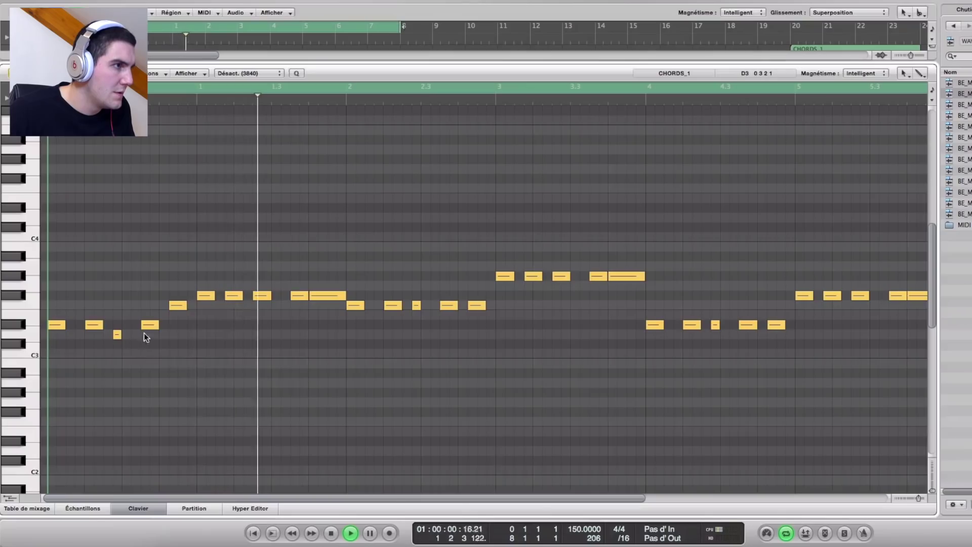
key("space")
left_click(162, 362)
key("space")
mouse_move(117, 348)
left_mouse_down()
mouse_move(109, 325)
mouse_move(137, 348)
left_mouse_up()
key("space")
left_click(291, 405)
key("space")
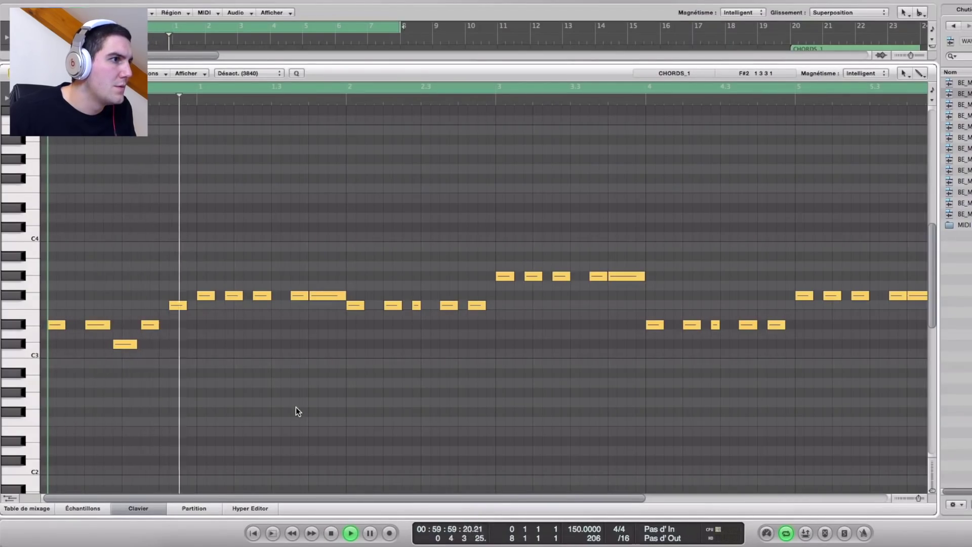
Lengthen the first note of bar 0, and in bar 1 lower the third note to F3 and the fourth to D#3.
left_click_drag(65, 324, 73, 325)
left_click_drag(153, 326, 153, 326)
key("space")
left_click_drag(269, 297, 299, 326)
key("space")
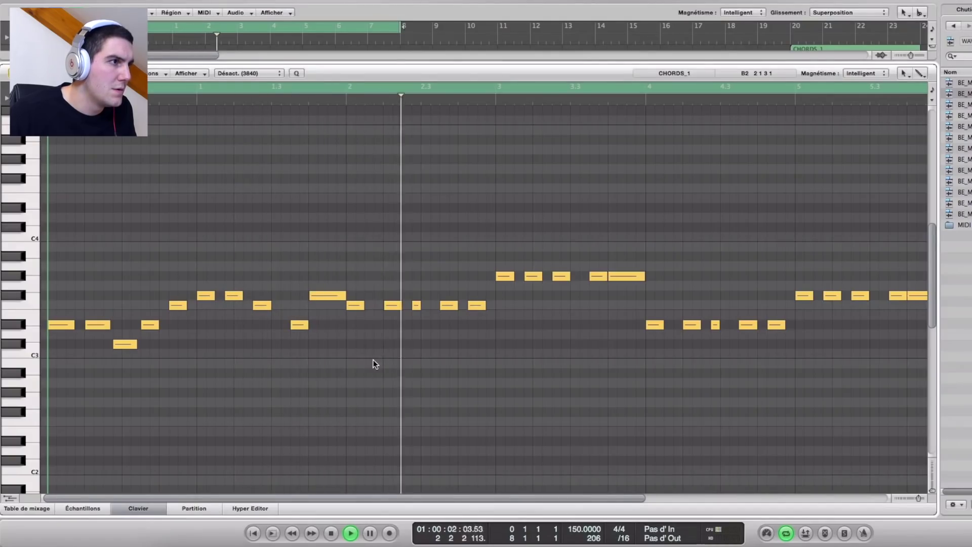
In bar 2, lengthen the second note, lower the third note to D#3 and extend it, and play the result.
key("space")
mouse_move(414, 307)
left_mouse_down()
mouse_move(416, 329)
mouse_move(437, 328)
mouse_move(408, 306)
left_mouse_up()
left_click(397, 374)
key("space")
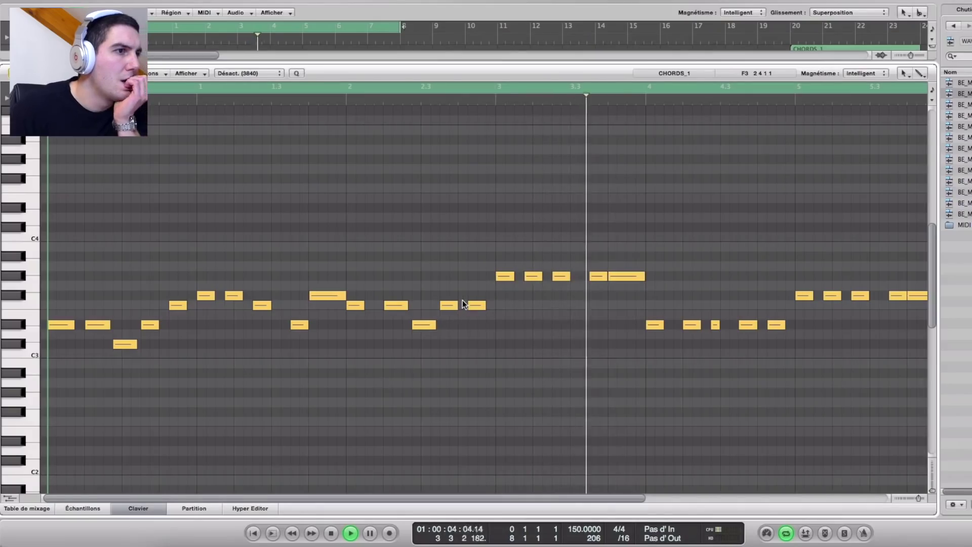
Raise bar 2's last note to F#3, and in bar 3 lower the third and fourth notes to F#3 and the last to F3.
left_click_drag(476, 304, 477, 287)
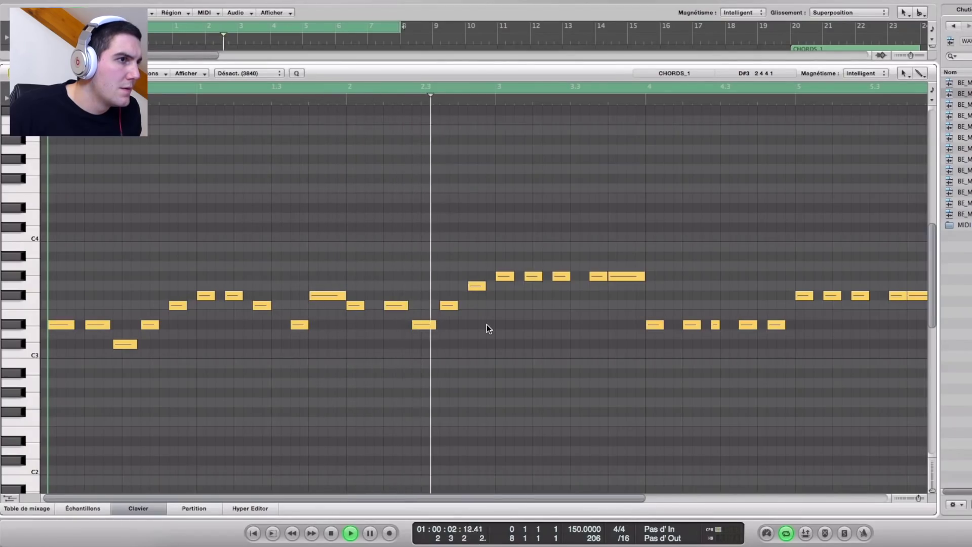
left_click_drag(474, 284, 476, 296)
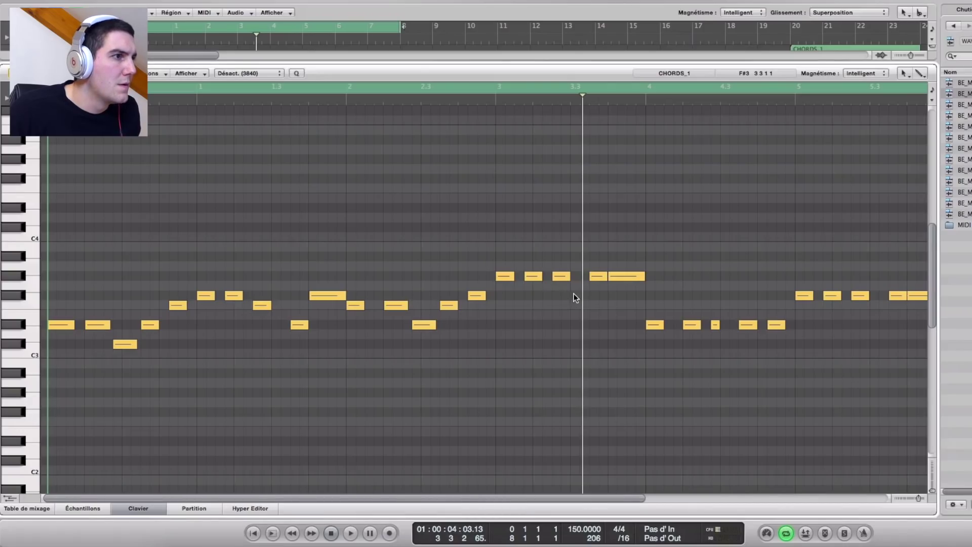
left_click(557, 279)
left_click_drag(563, 281, 623, 310)
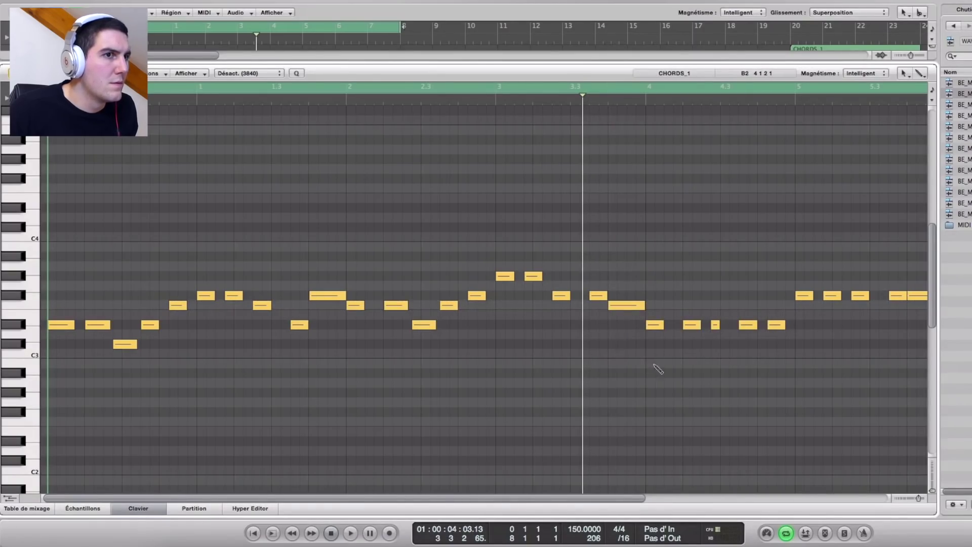
Replace the notes in bars 4 to 6 with a copy of the phrase from bars 0 to 2, and play it.
key("ctrl+Left")
key("ctrl+Left")
left_click_drag(530, 298, 443, 264)
key("Delete")
left_click_drag(330, 363, 17, 288)
left_click_drag(55, 328, 441, 328)
left_click(505, 397)
key("space")
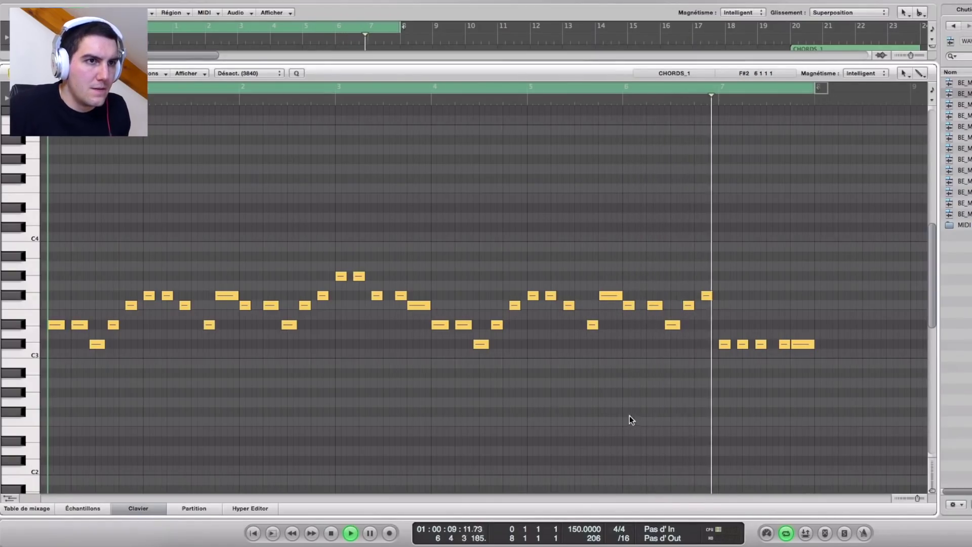
In bar 7, raise the third note to F#3 and the last note to D#3, and play the whole melody.
key("super+Right")
key("space")
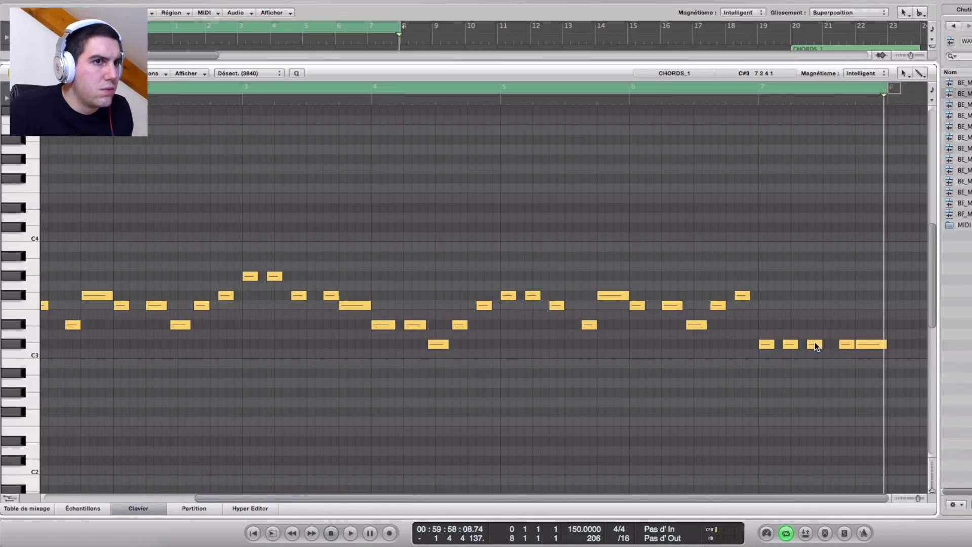
left_click_drag(816, 344, 815, 296)
left_click(819, 357)
key("space")
key("ctrl+Left")
key("ctrl+Left")
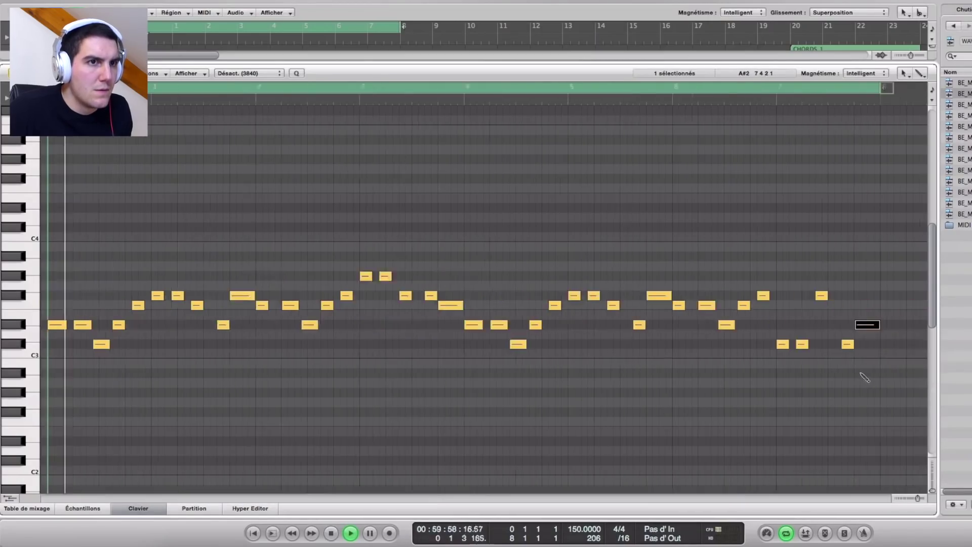
left_click(840, 398)
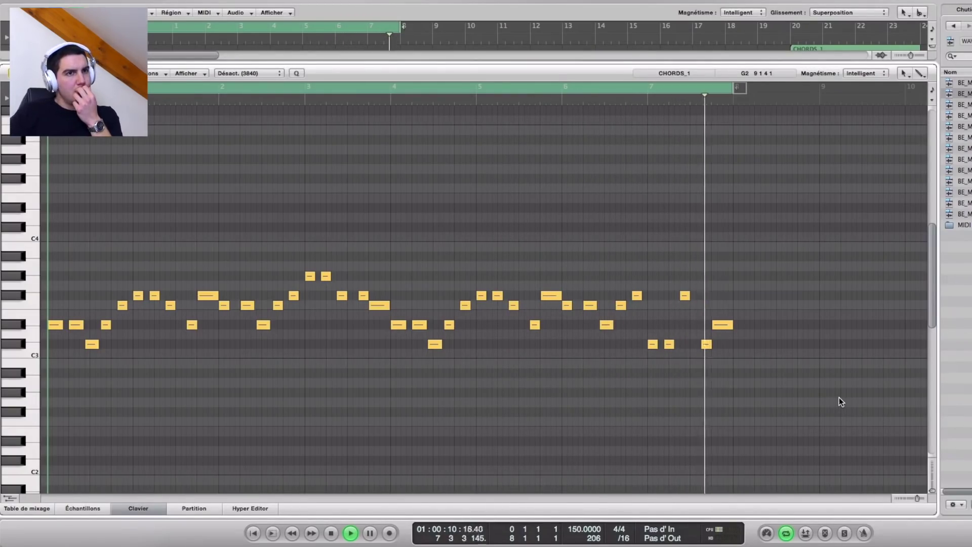
Return to the arrangement, solo CHORDS_1 during playback, and copy its eight-bar region to CHORDS_2.
key("space")
key("p")
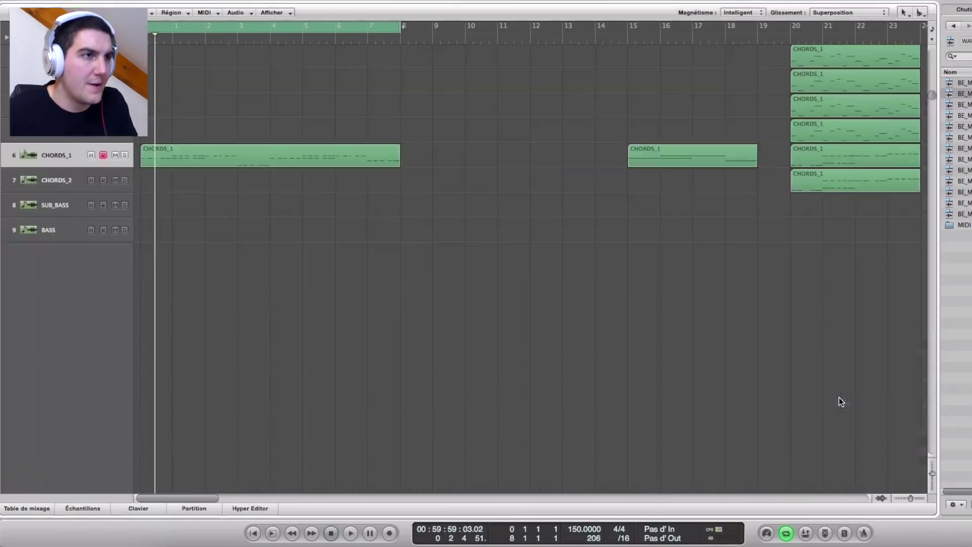
key("super+Left")
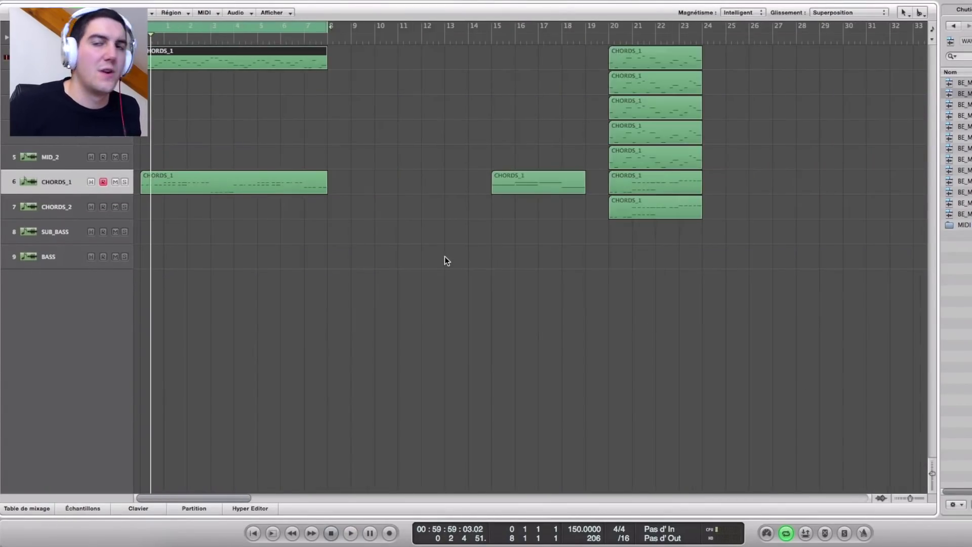
left_click(125, 183)
key("space")
left_click_drag(162, 191, 164, 213)
left_click(174, 241)
key("space")
Listen to CHORDS_2 soloed with CHORDS_1, and turn off soloing on both chord tracks.
key("space")
left_click(125, 207)
key("space")
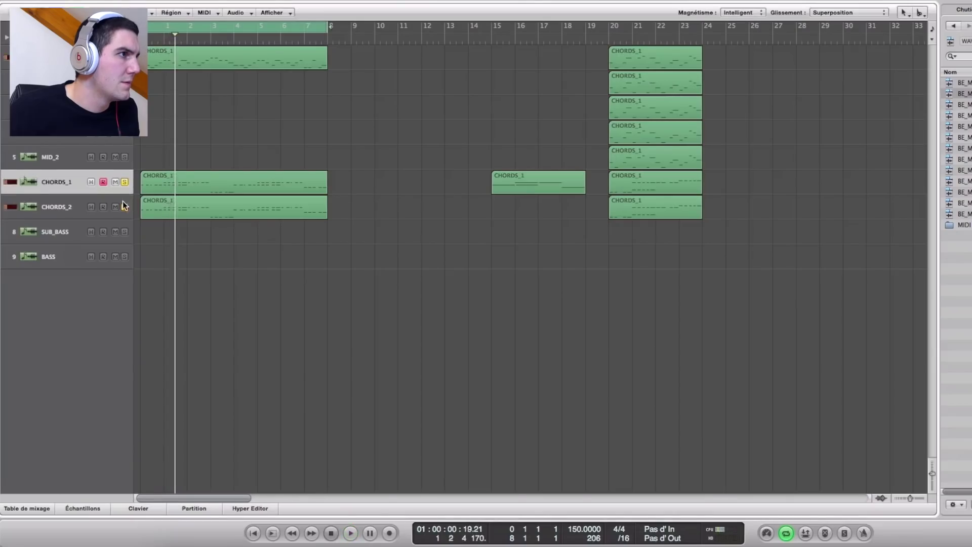
left_click(123, 200)
left_click(123, 183)
Copy the eight-bar melody region from track 1 to tracks 2 through 5 at bar 0.
left_click_drag(162, 65, 165, 160)
left_click(162, 107, "alt")
left_click(171, 127, "alt")
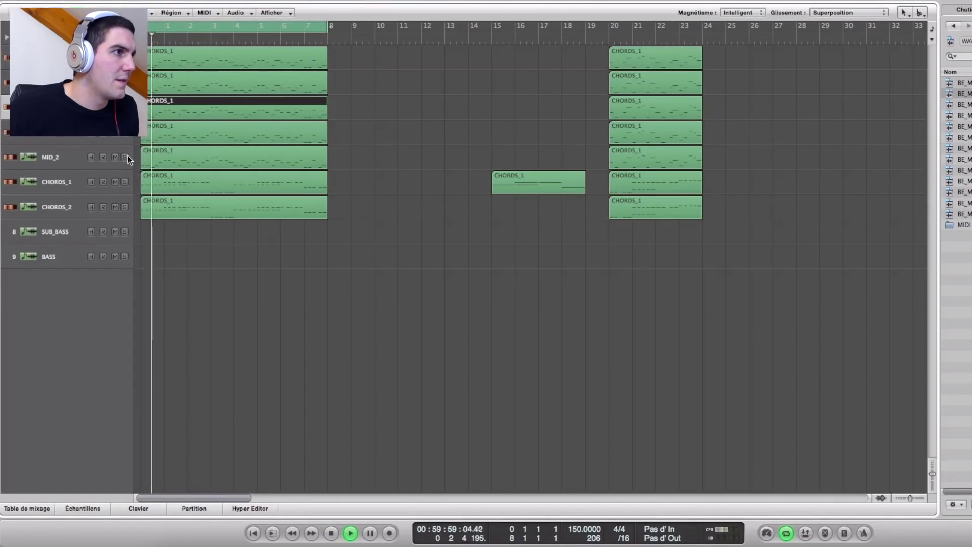
Solo the MID_2, CHORDS_1 and CHORDS_2 tracks during playback and raise the system volume.
left_click(125, 157)
left_click(125, 182)
left_click(123, 205)
key("super+Up")
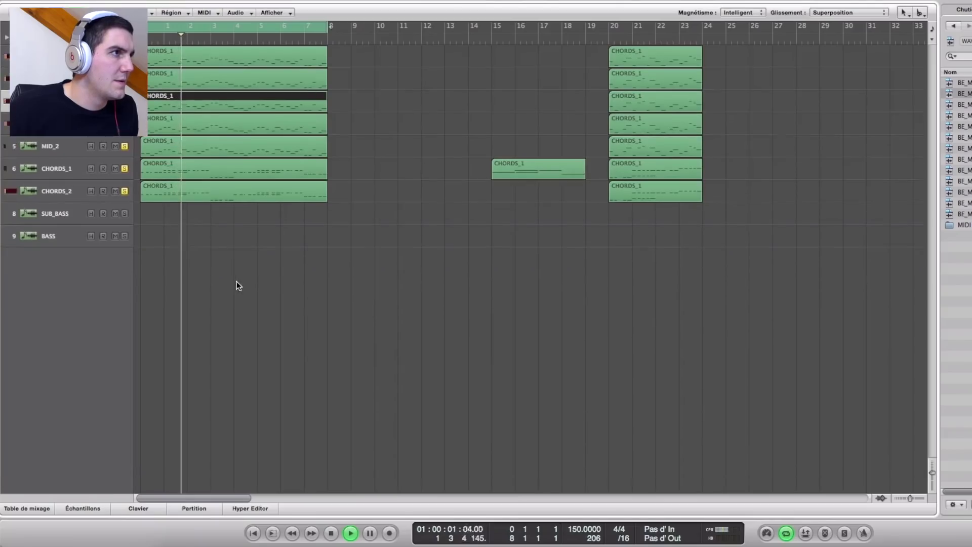
key("XF86AudioRaiseVolume")
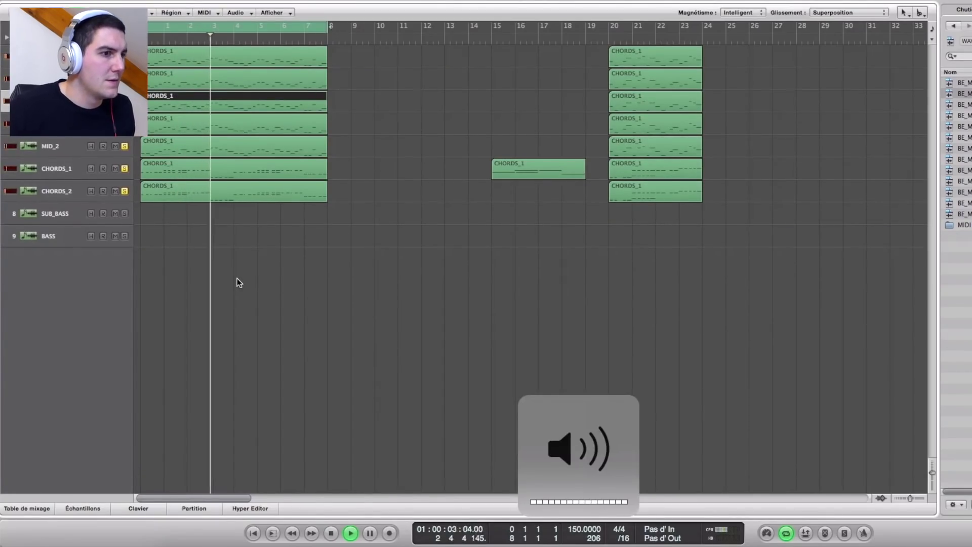
Turn off the loop, move the four-bar CHORDS_1 region from bar 15 to bar 28, and stop playback.
left_click(274, 24)
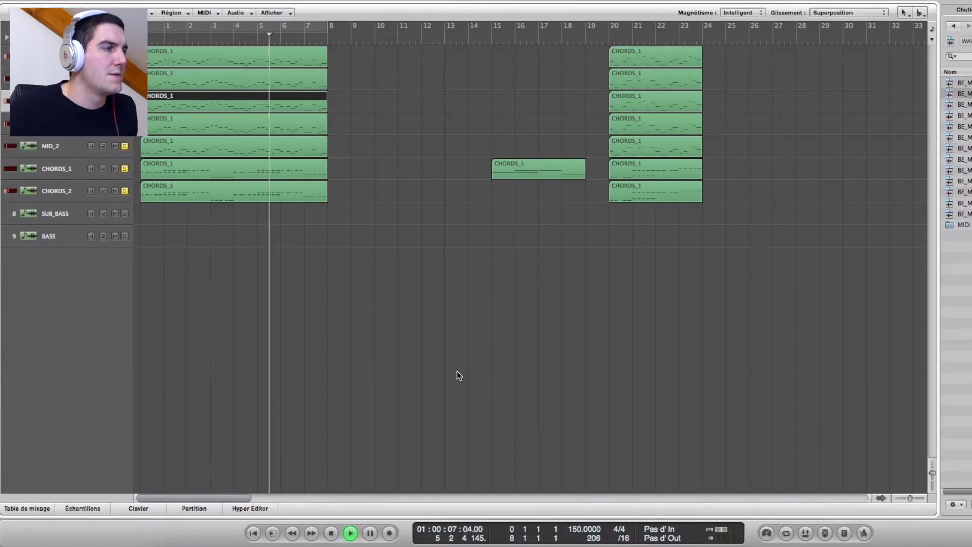
left_click_drag(525, 174, 829, 176)
key("space")
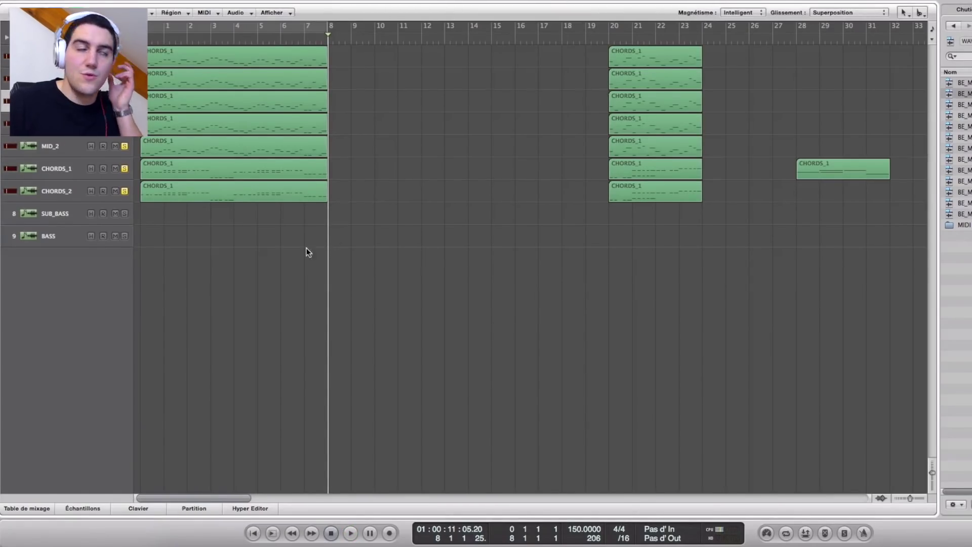
Loop and play bars 20 to 24, followed by bars 0 to 8, to compare the two melody versions.
left_click(241, 32)
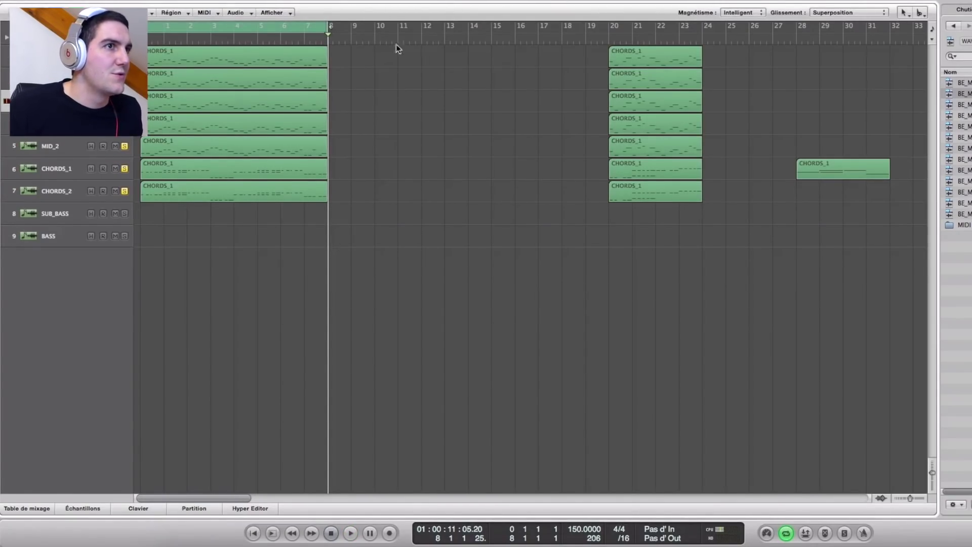
left_click_drag(269, 27, 729, 28)
left_click_drag(800, 28, 703, 34)
key("space")
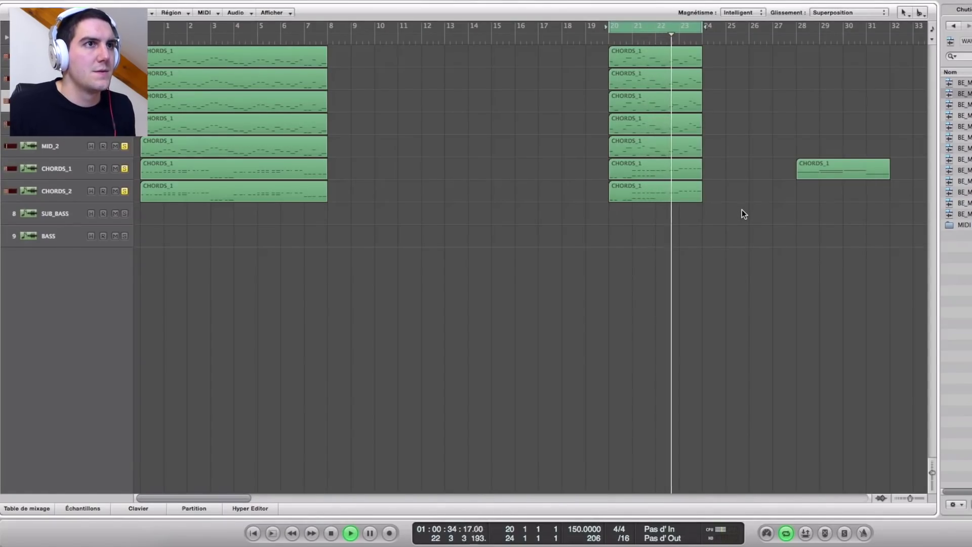
scroll(740, 209, "right", 4)
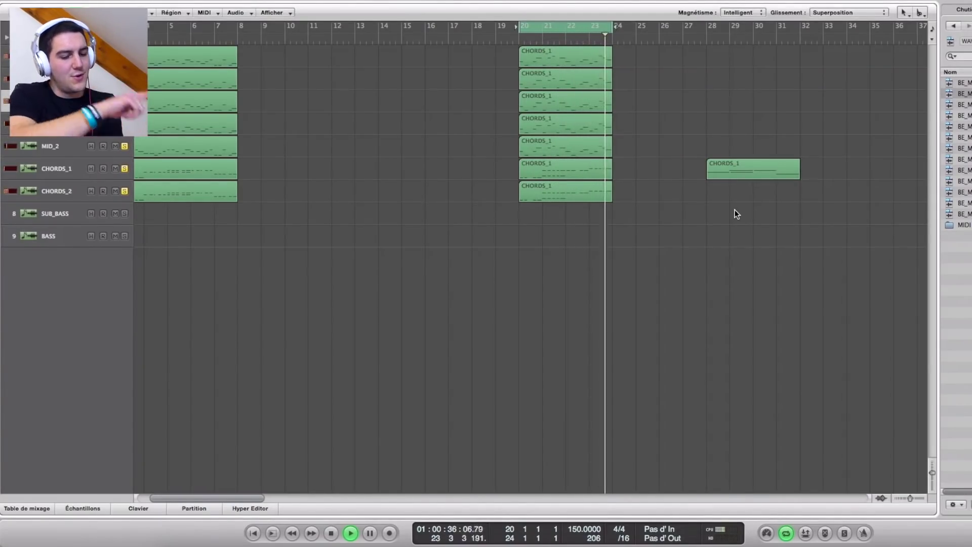
scroll(213, 70, "left", 4)
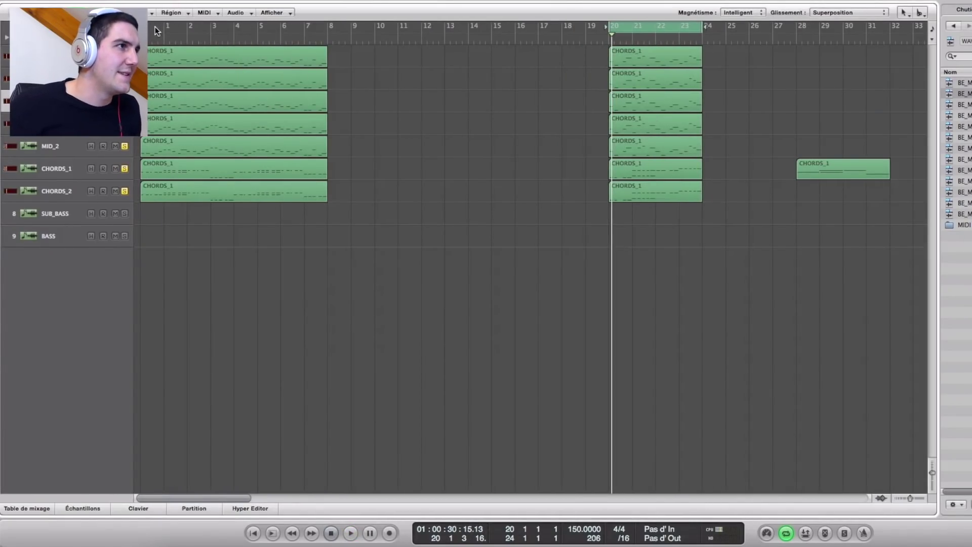
left_click_drag(160, 29, 328, 27)
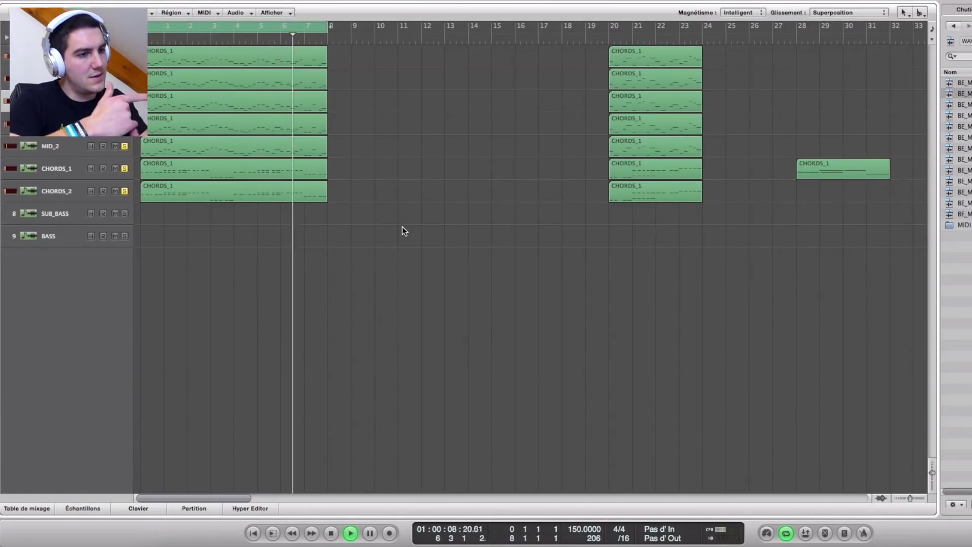
key("space")
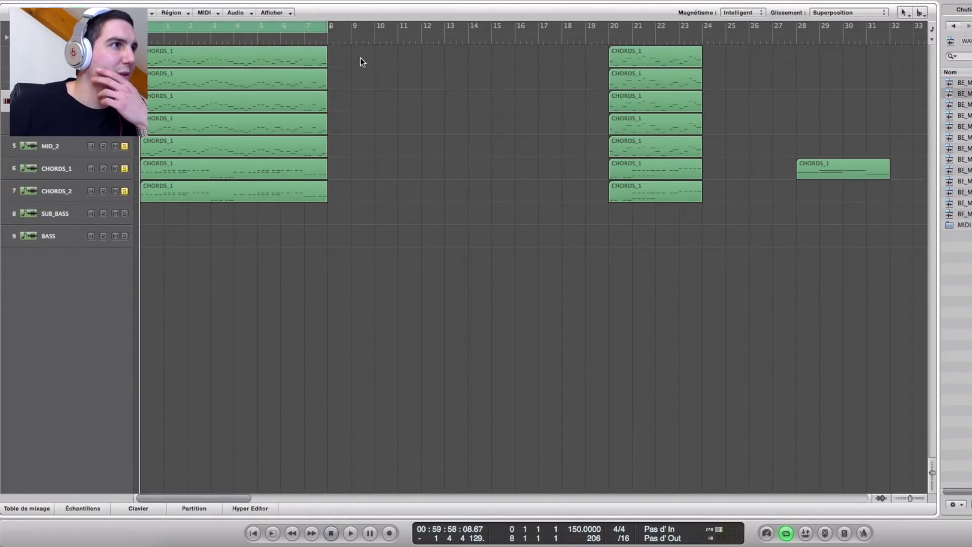
Start the loop range at bar 10 and bring the saved Inst 1 MIDI parts from the file browser onto tracks 1 to 7 there.
left_click_drag(377, 30, 587, 27)
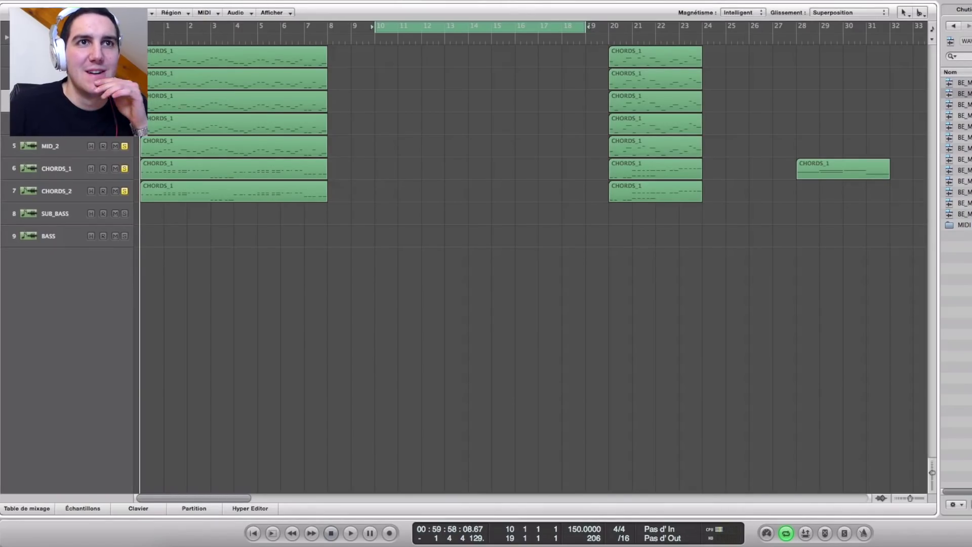
key("f")
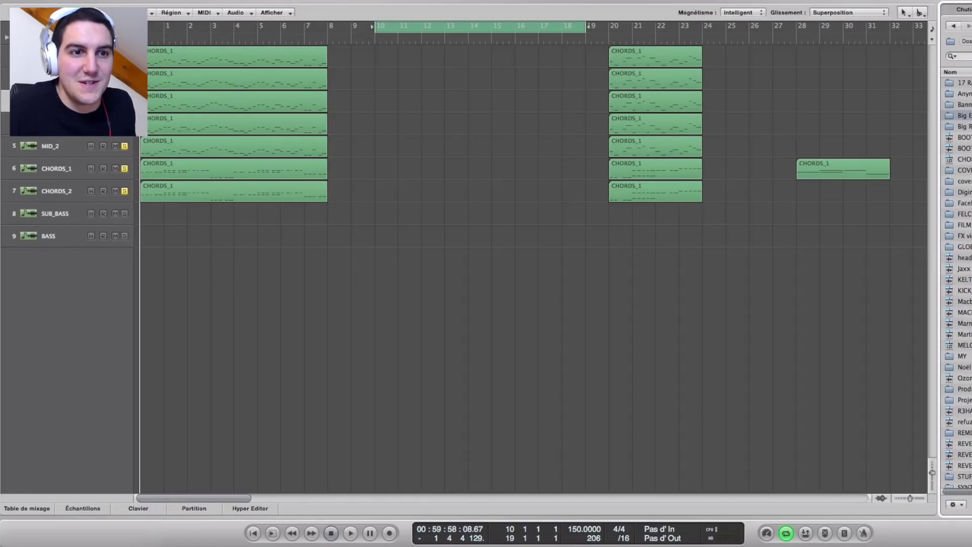
double_click(965, 115)
left_click(954, 26)
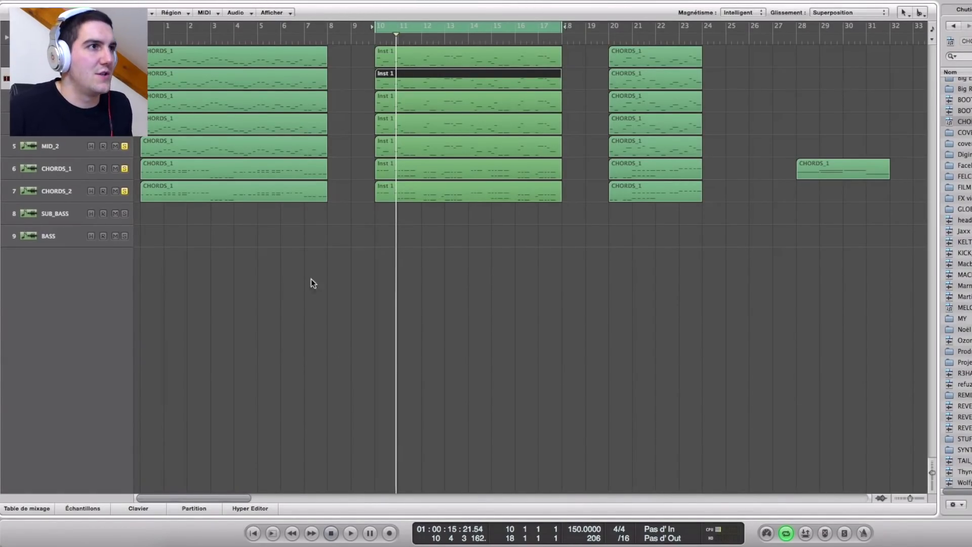
Play the Inst 1 regions from bar 10 with only CHORDS_1 and CHORDS_2 soloed, and raise the system volume.
scroll(356, 235, "right", 3)
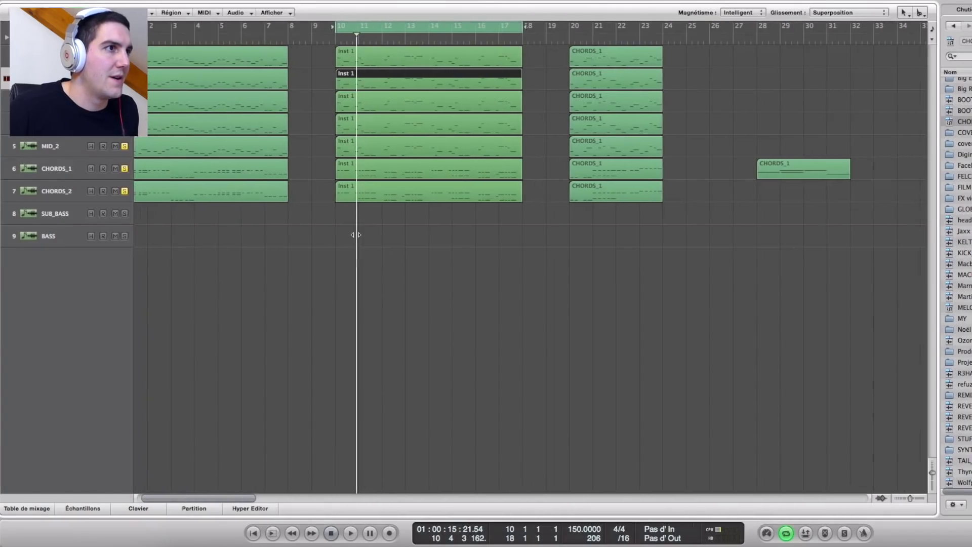
key("space")
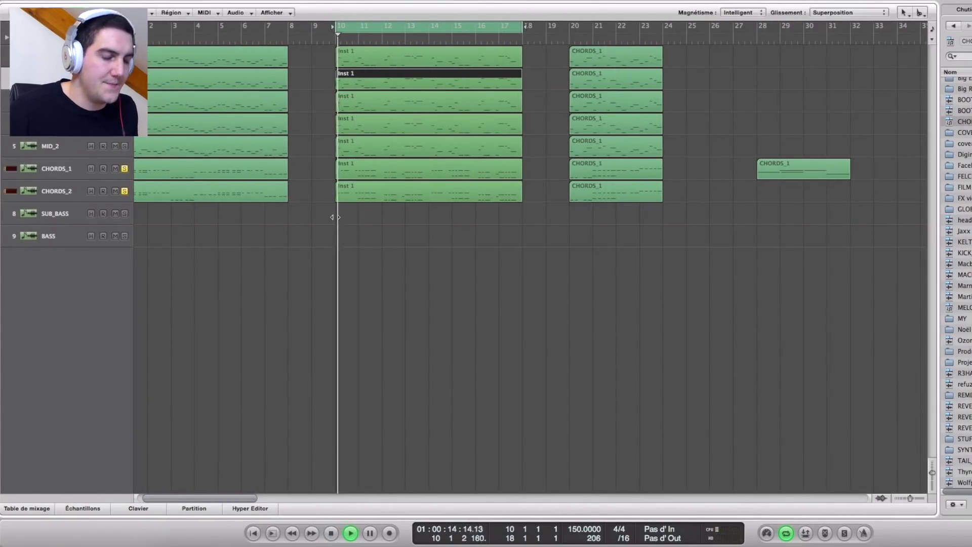
key("XF86AudioRaiseVolume")
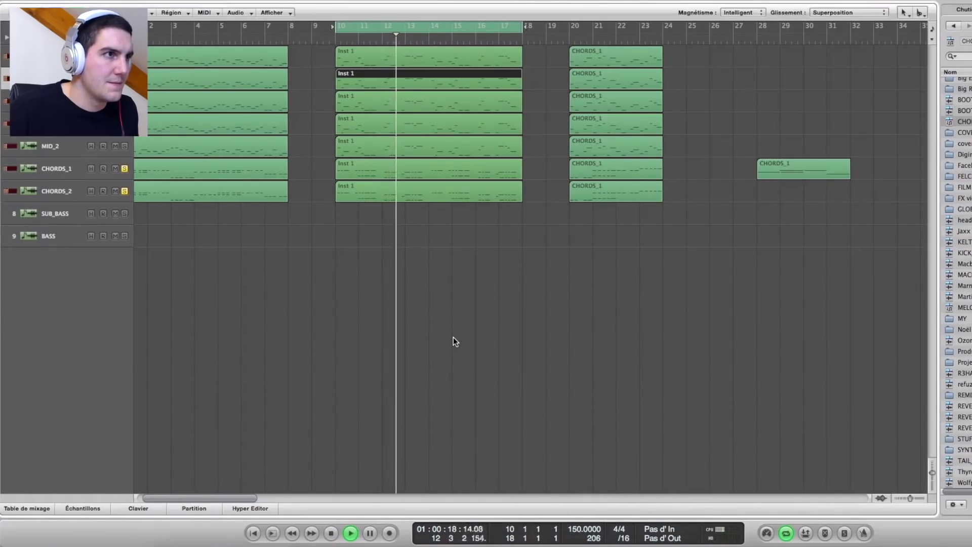
key("space")
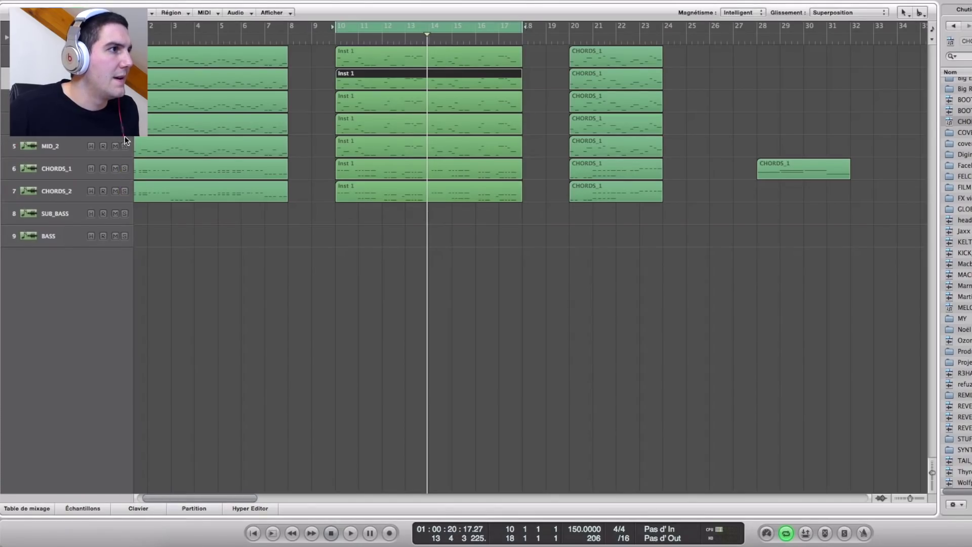
Play the Inst 1 melody layers without the chord tracks, and again with CHORDS_1 and CHORDS_2 soloed as well.
left_click(481, 313)
key("space")
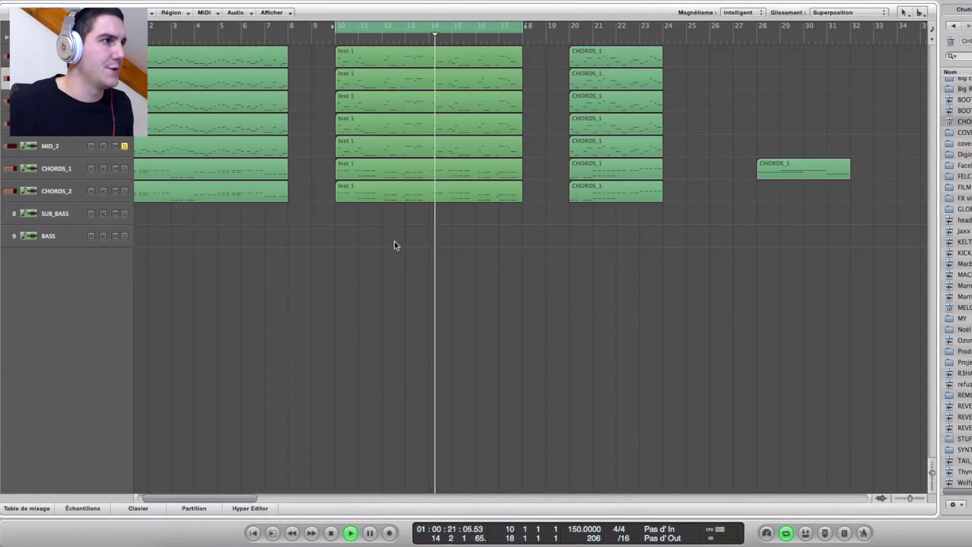
key("space")
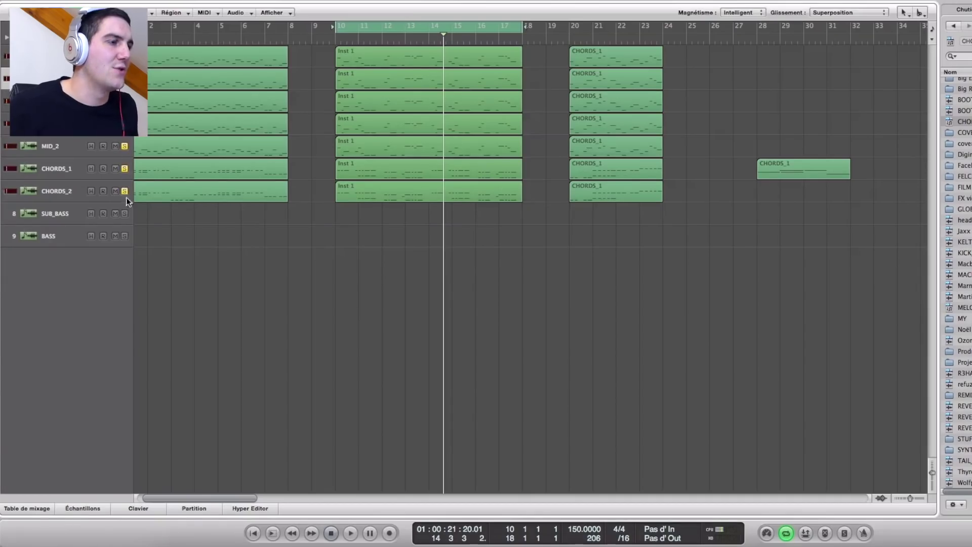
key("XF86AudioRaiseVolume")
key("space")
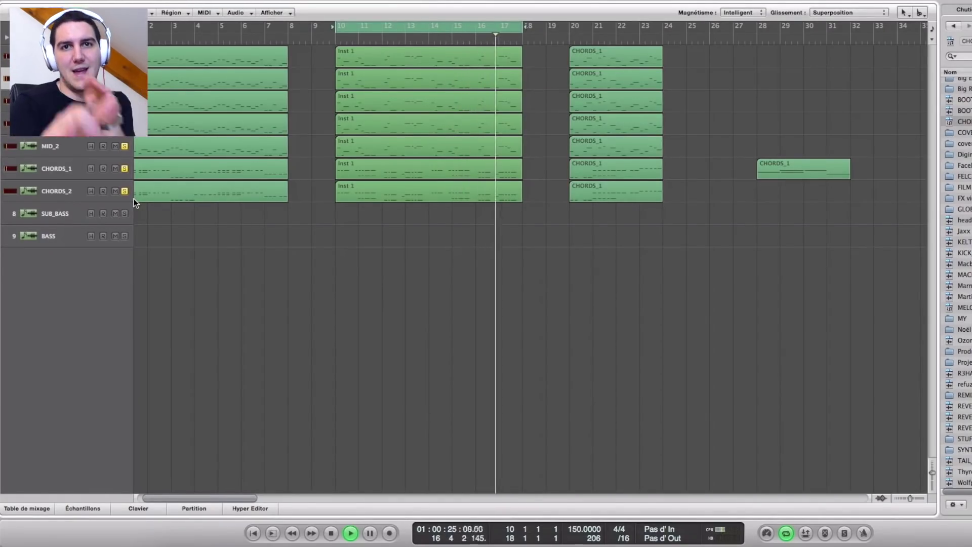
Stop playback and turn off soloing on all the tracks.
key("space")
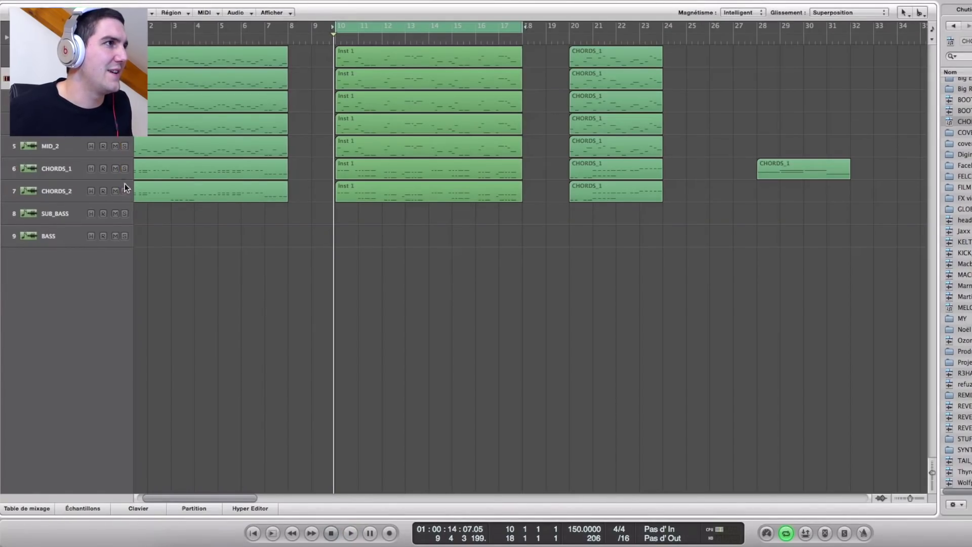
left_click(86, 1)
left_click(111, 31)
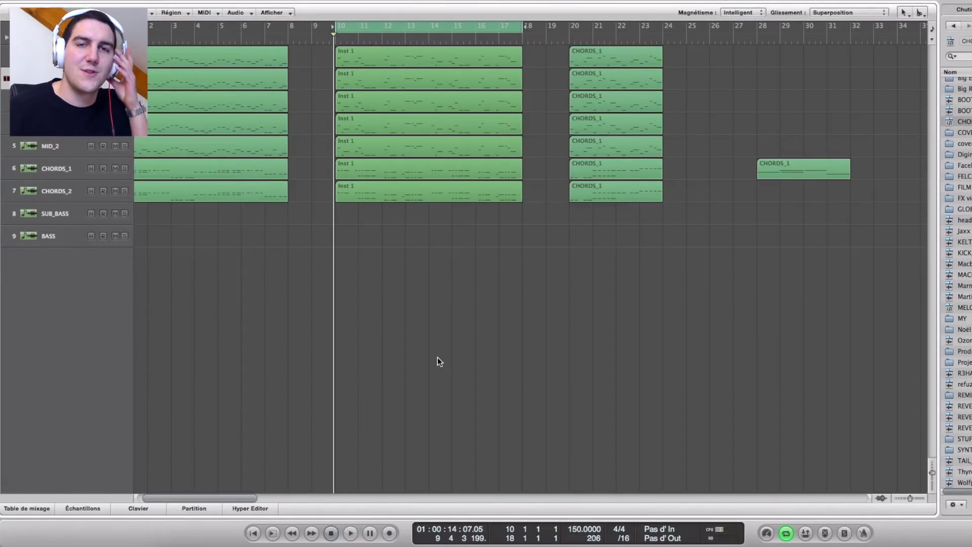
key("super+Left")
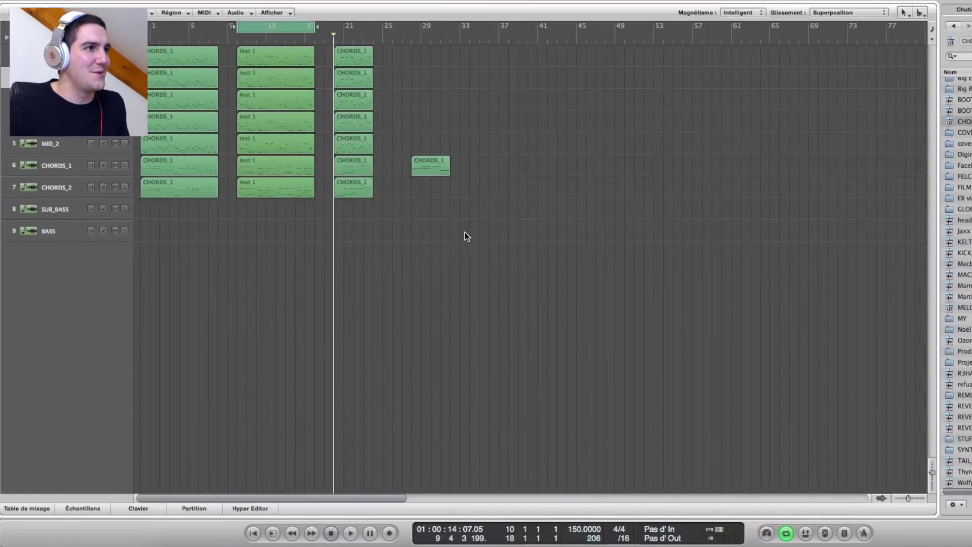